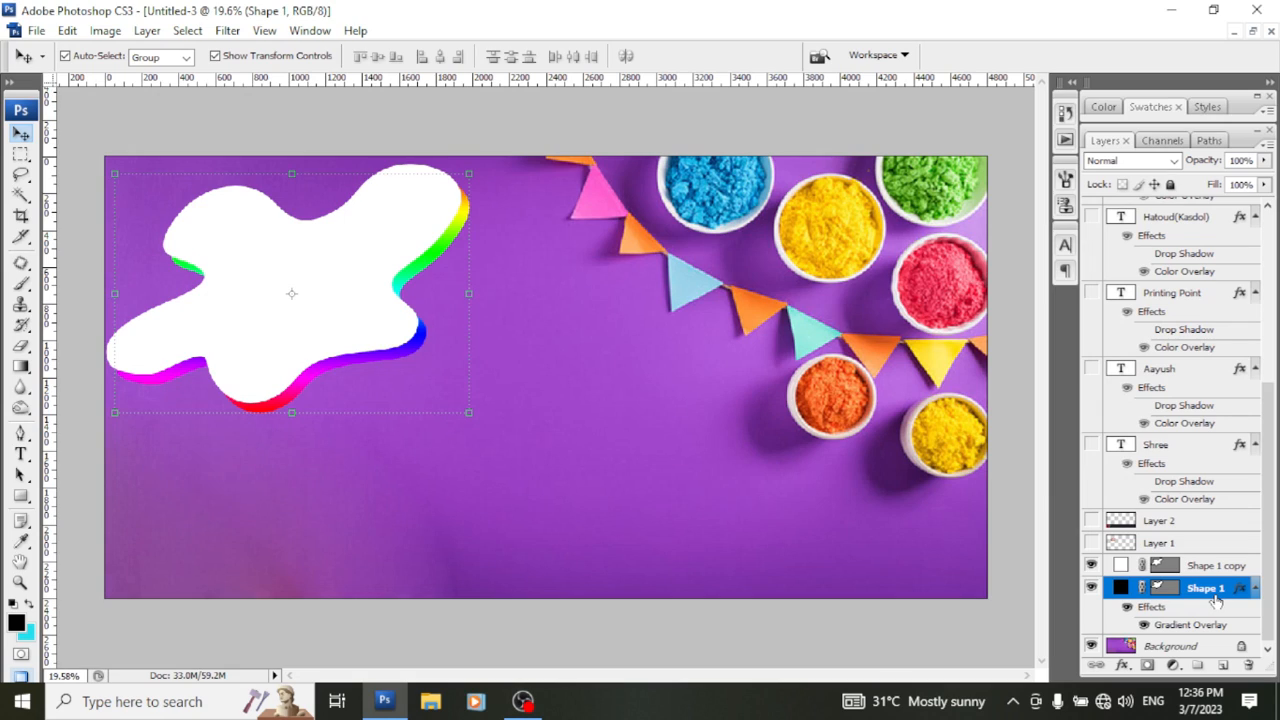
Step: Try Transparent Rainbow, Blue, Yellow, Blue and Orange, Yellow, Orange on Shape 1's gradient overlay, and apply the Spectrum preset
{"action": "key", "text": "h"}
{"action": "double_click", "coordinate": [1216, 598]}
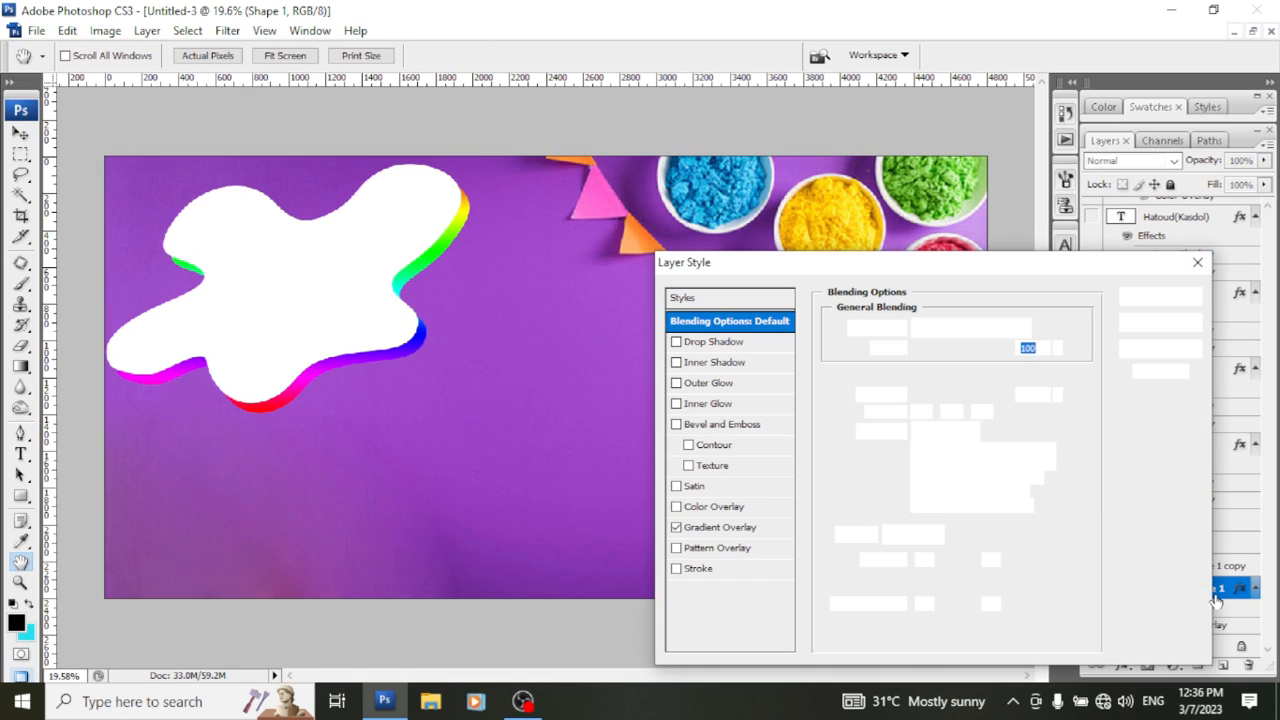
{"action": "left_click", "coordinate": [720, 527]}
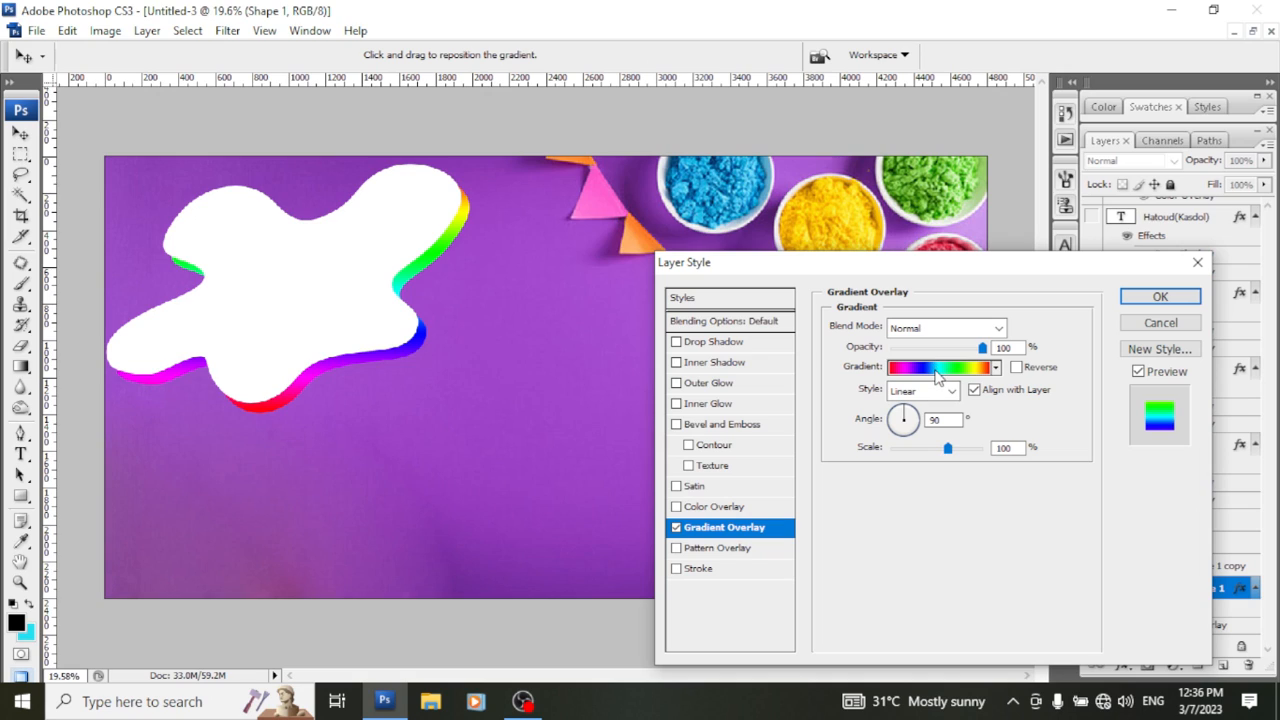
{"action": "left_click", "coordinate": [936, 370]}
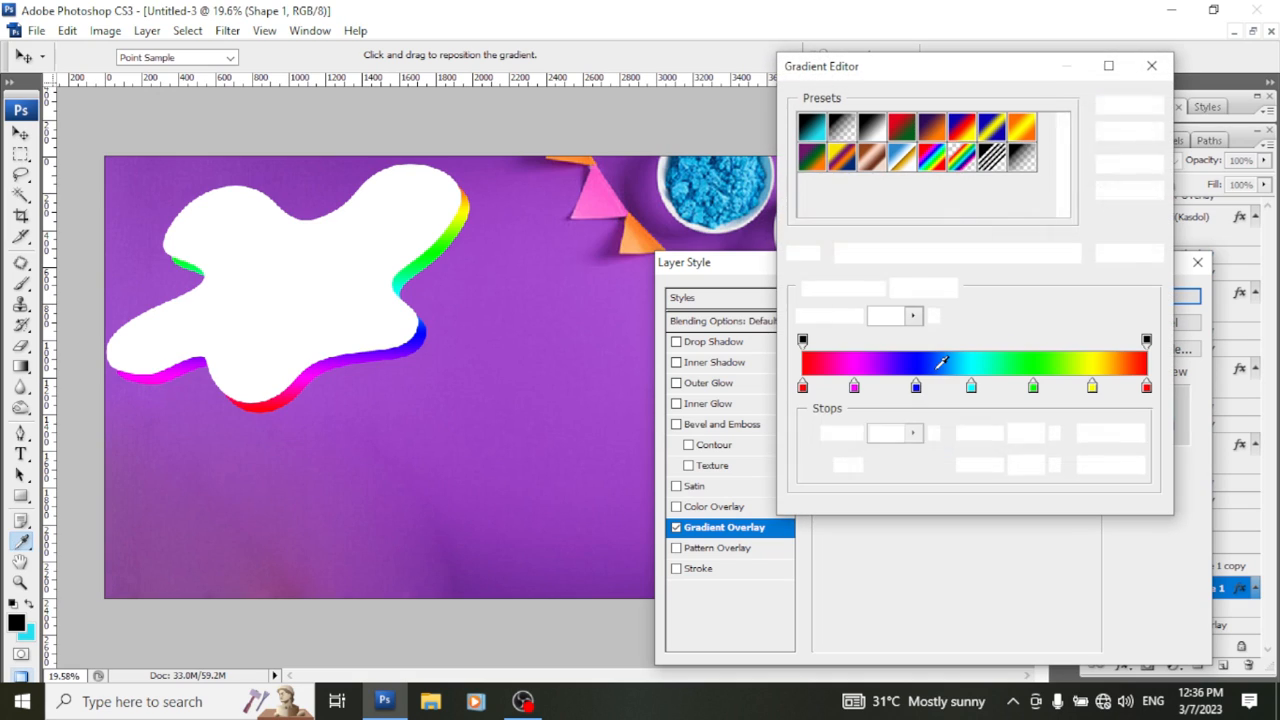
{"action": "left_click", "coordinate": [962, 158]}
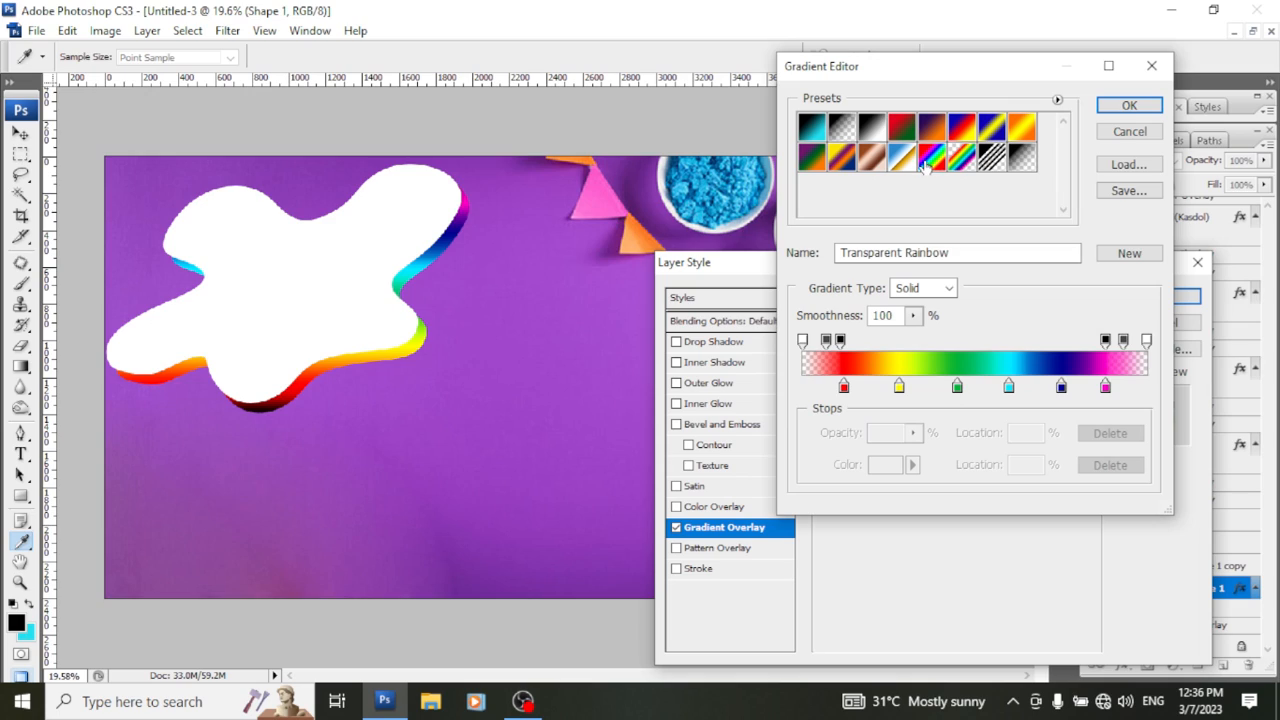
{"action": "left_click", "coordinate": [930, 158]}
{"action": "left_click", "coordinate": [995, 130]}
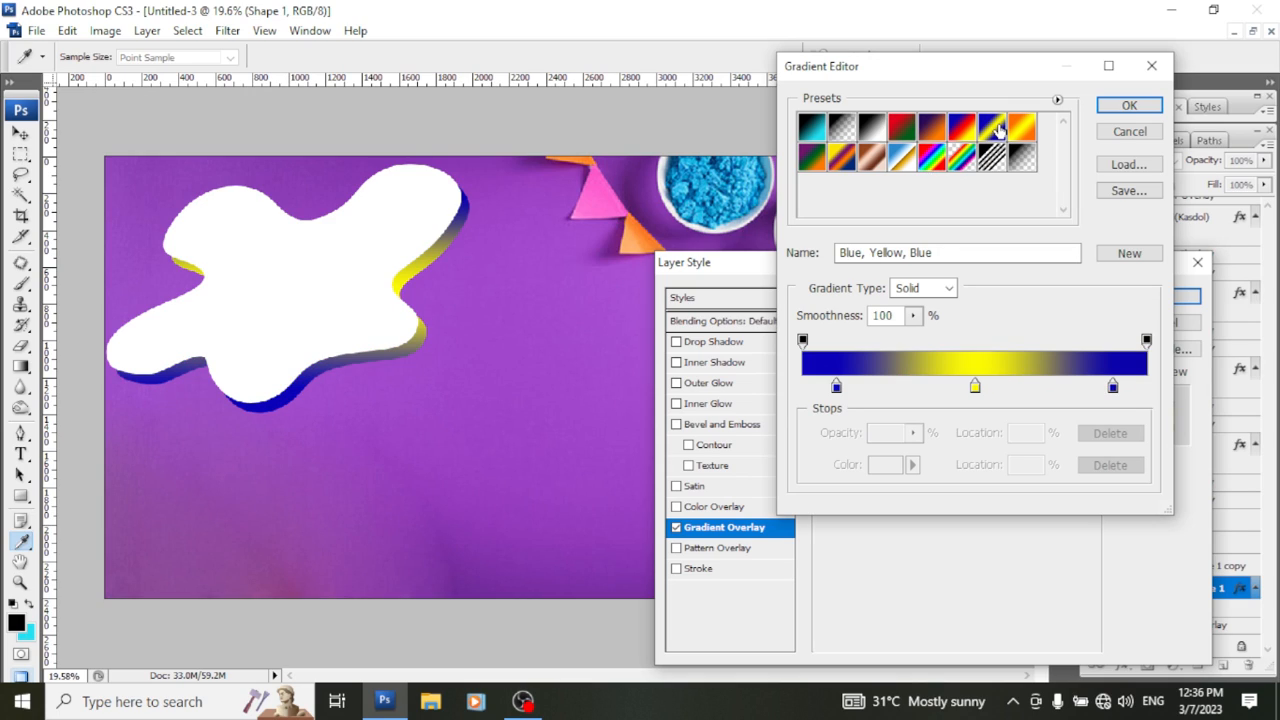
{"action": "left_click", "coordinate": [1028, 128]}
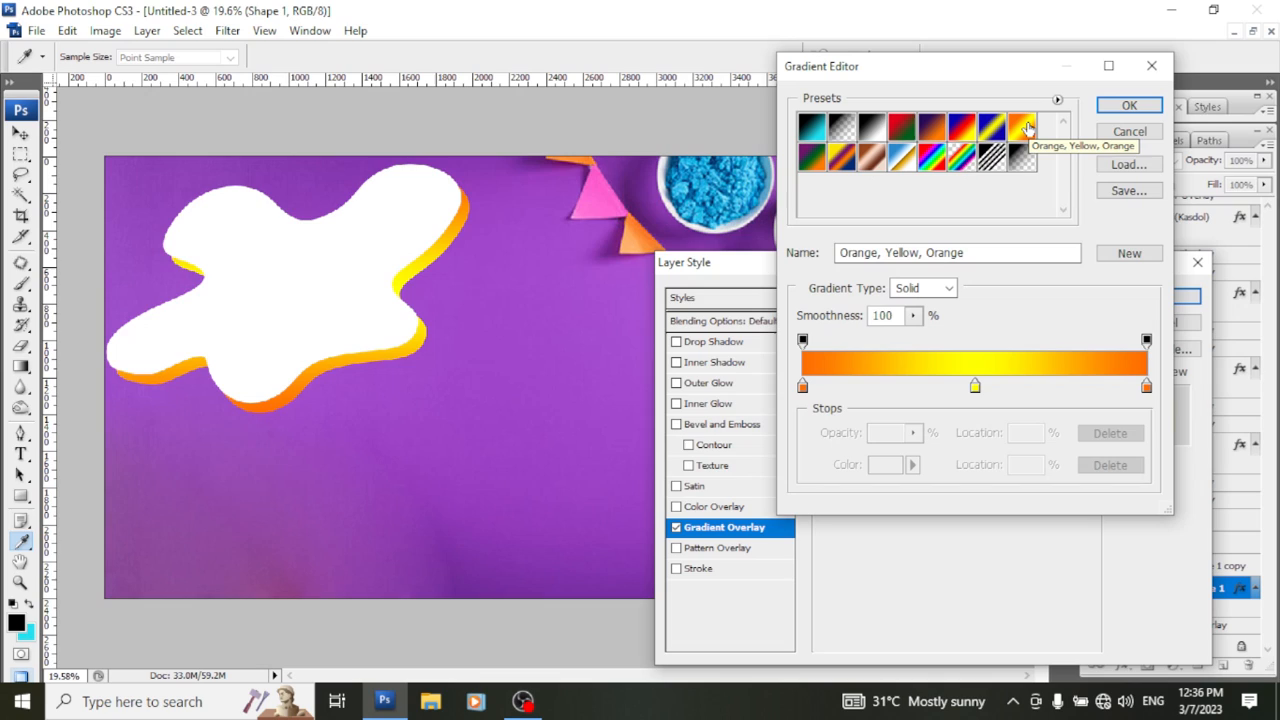
{"action": "left_click", "coordinate": [936, 162]}
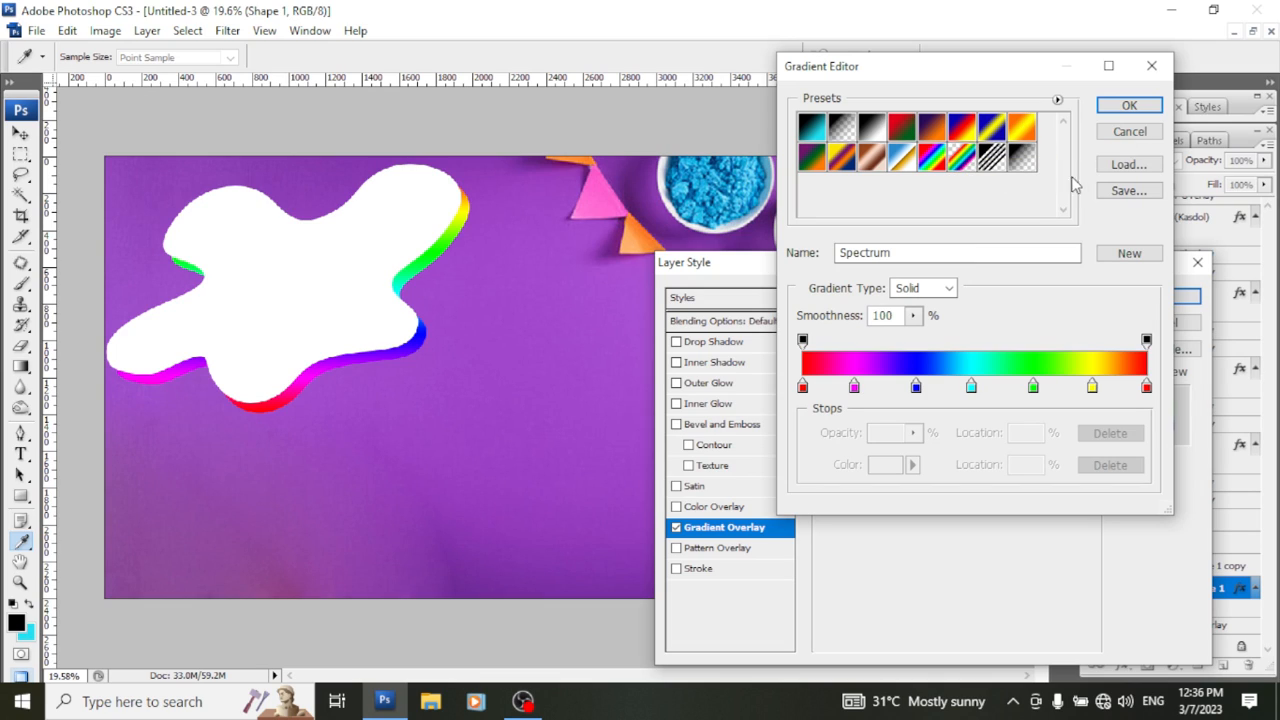
{"action": "left_click", "coordinate": [1129, 106]}
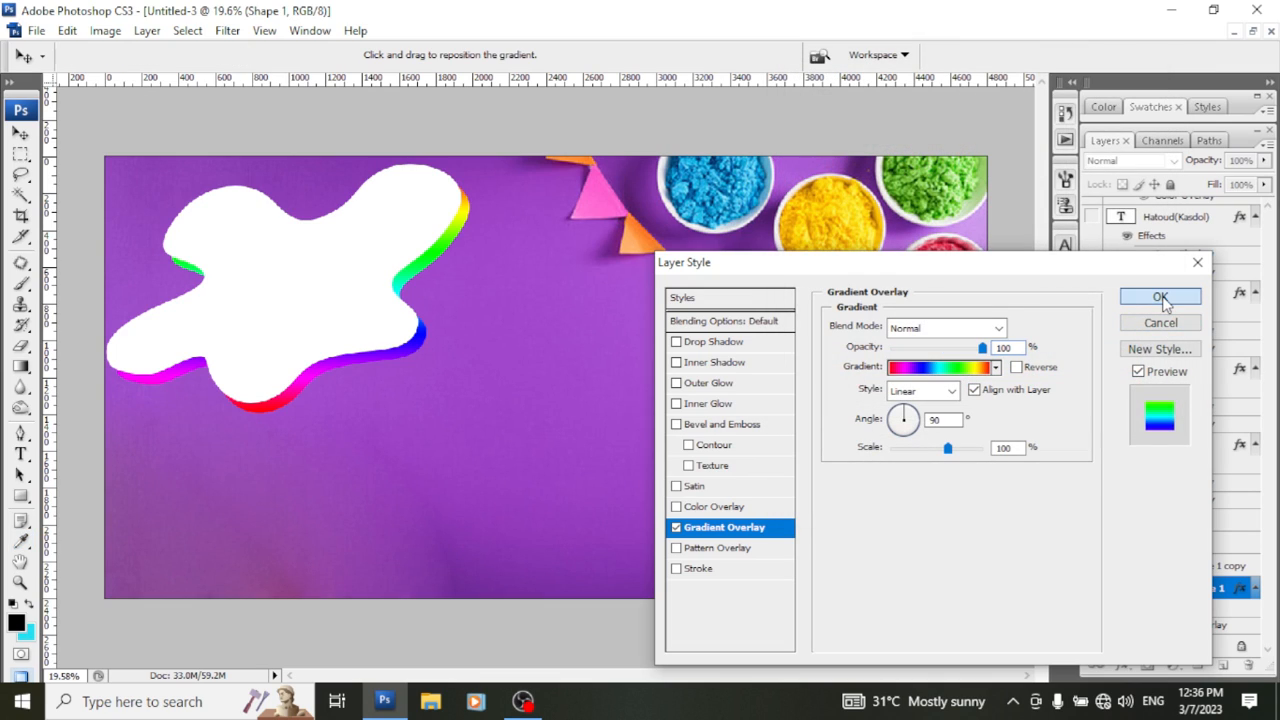
{"action": "left_click", "coordinate": [1160, 298]}
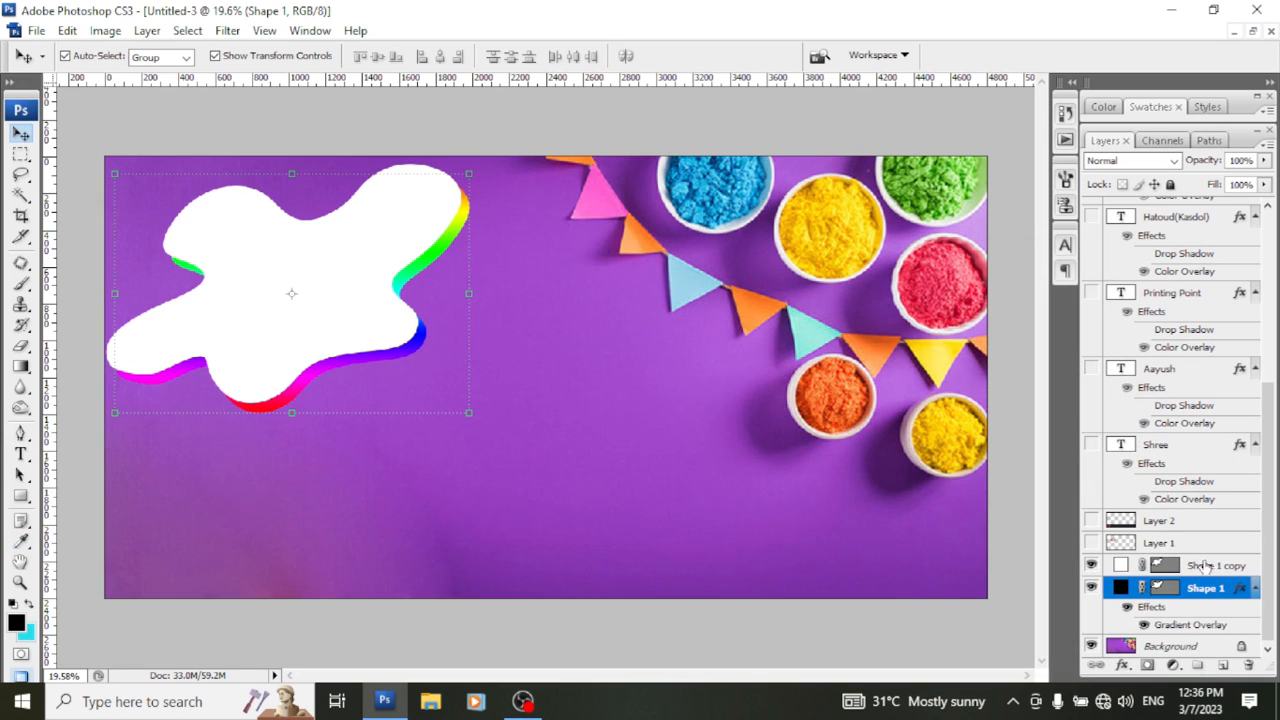
Step: Make Layer 1, Layer 2 and the Shree text layer visible
{"action": "left_click", "coordinate": [1228, 566]}
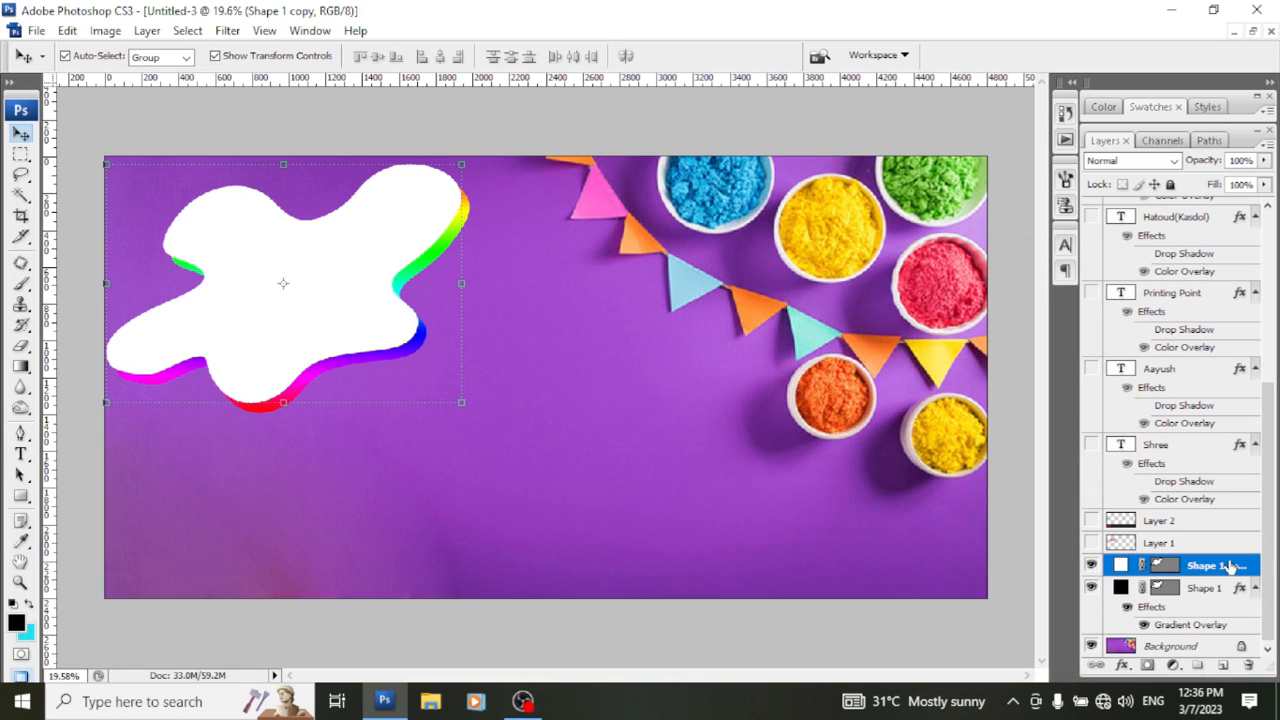
{"action": "left_click", "coordinate": [1092, 543]}
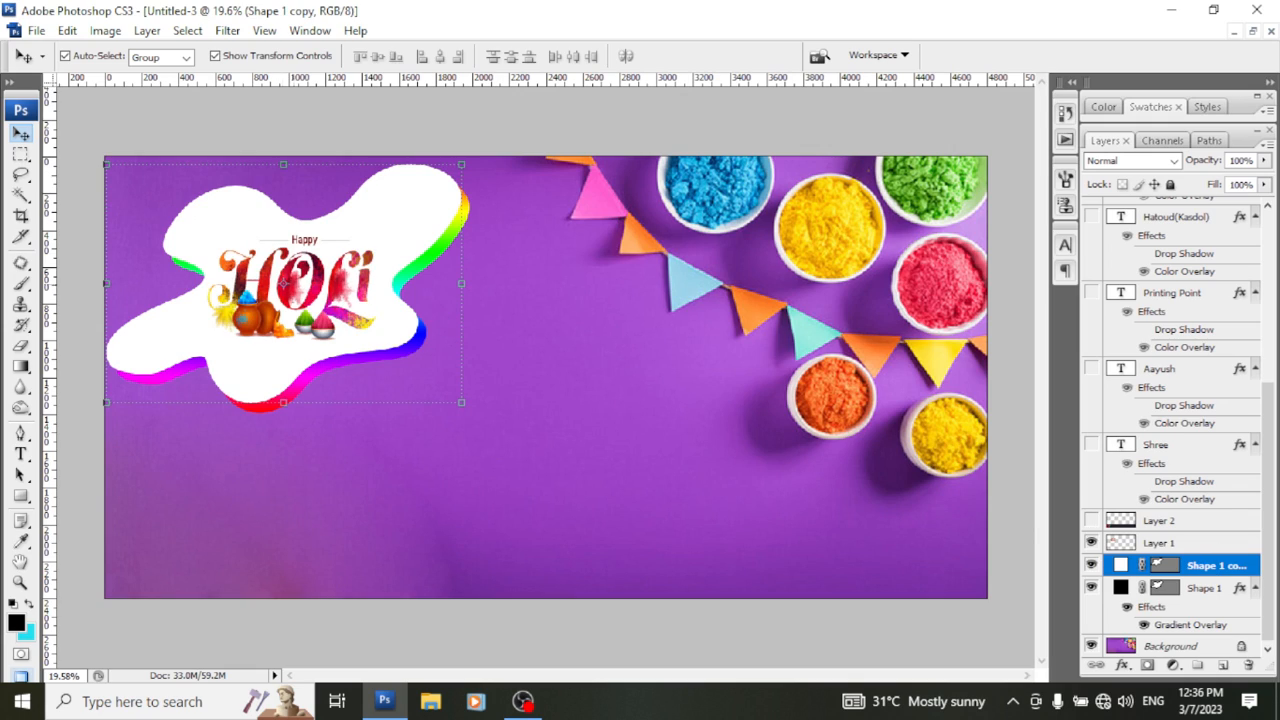
{"action": "left_click", "coordinate": [1091, 520]}
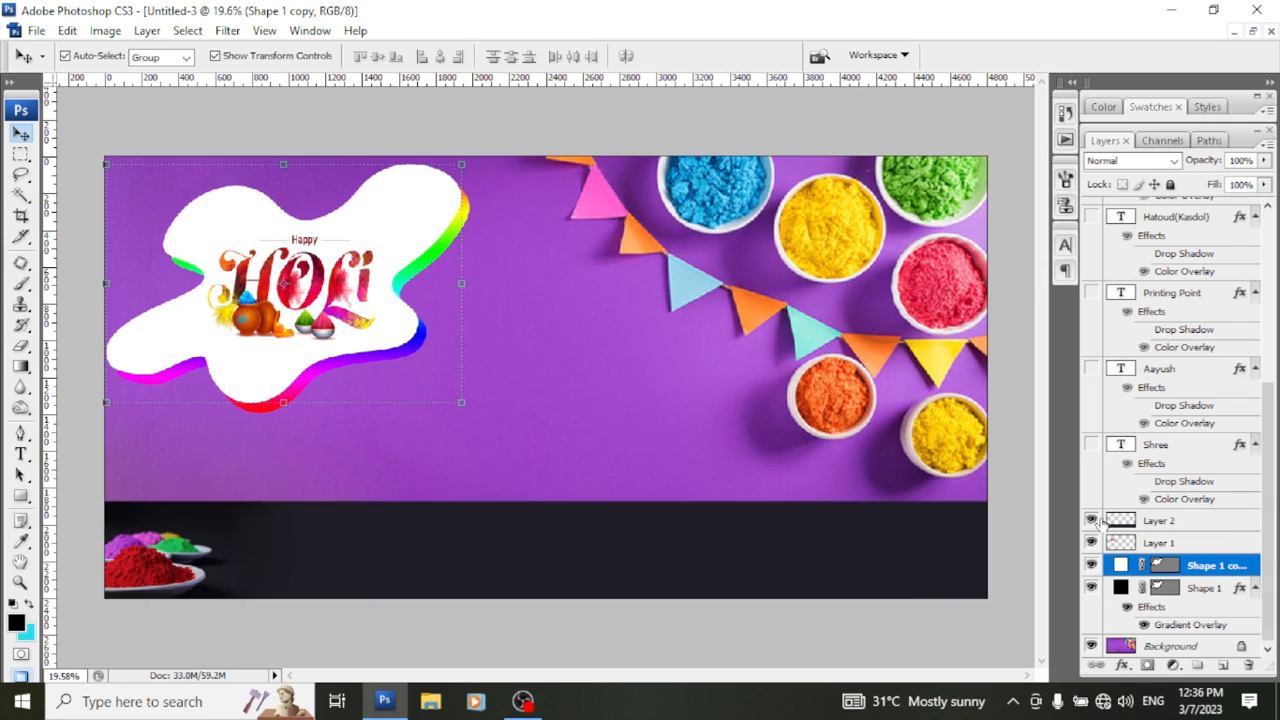
{"action": "left_click", "coordinate": [1091, 444]}
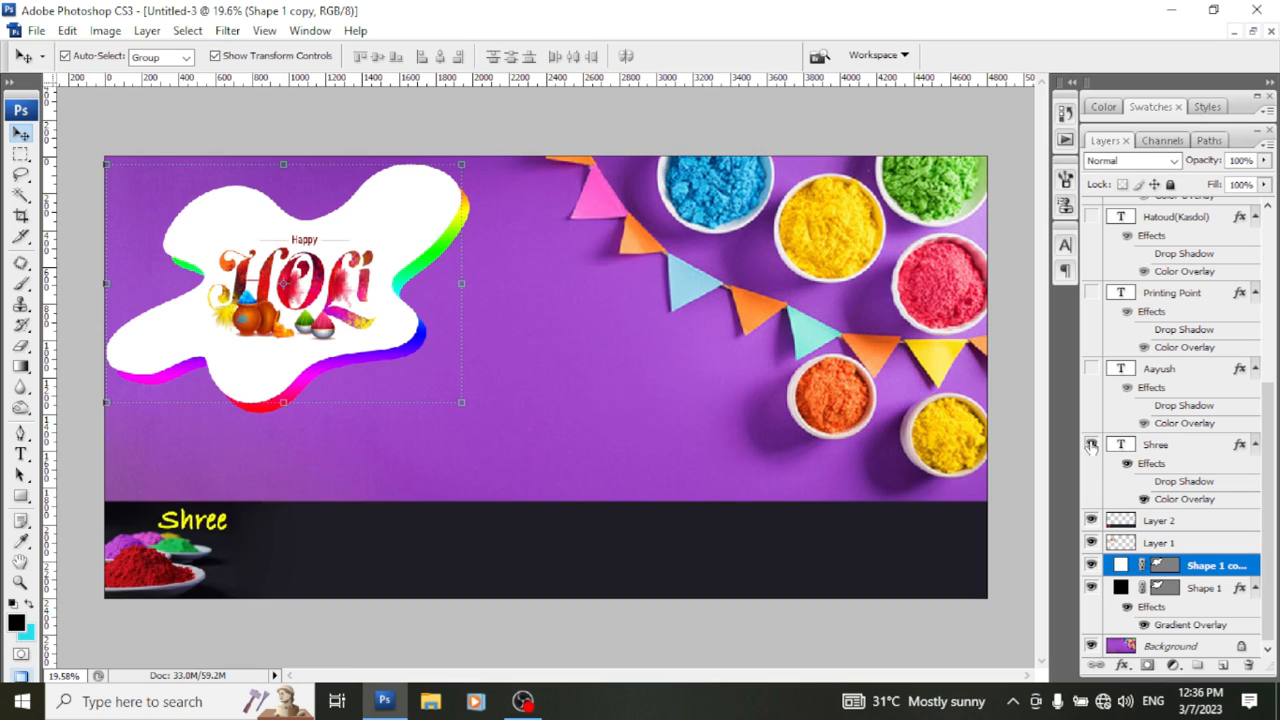
Step: Try white as the Color Overlay of the Shree text, and apply bright yellow instead
{"action": "left_click", "coordinate": [1193, 454]}
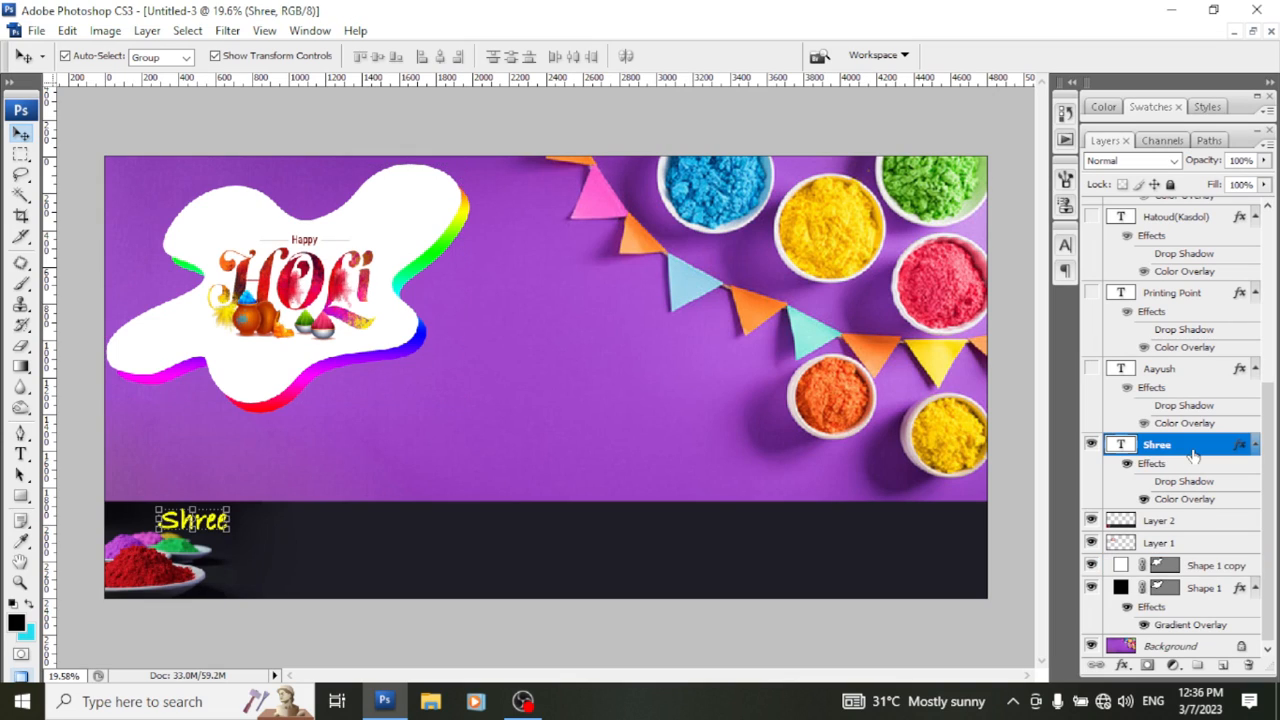
{"action": "double_click", "coordinate": [1193, 454]}
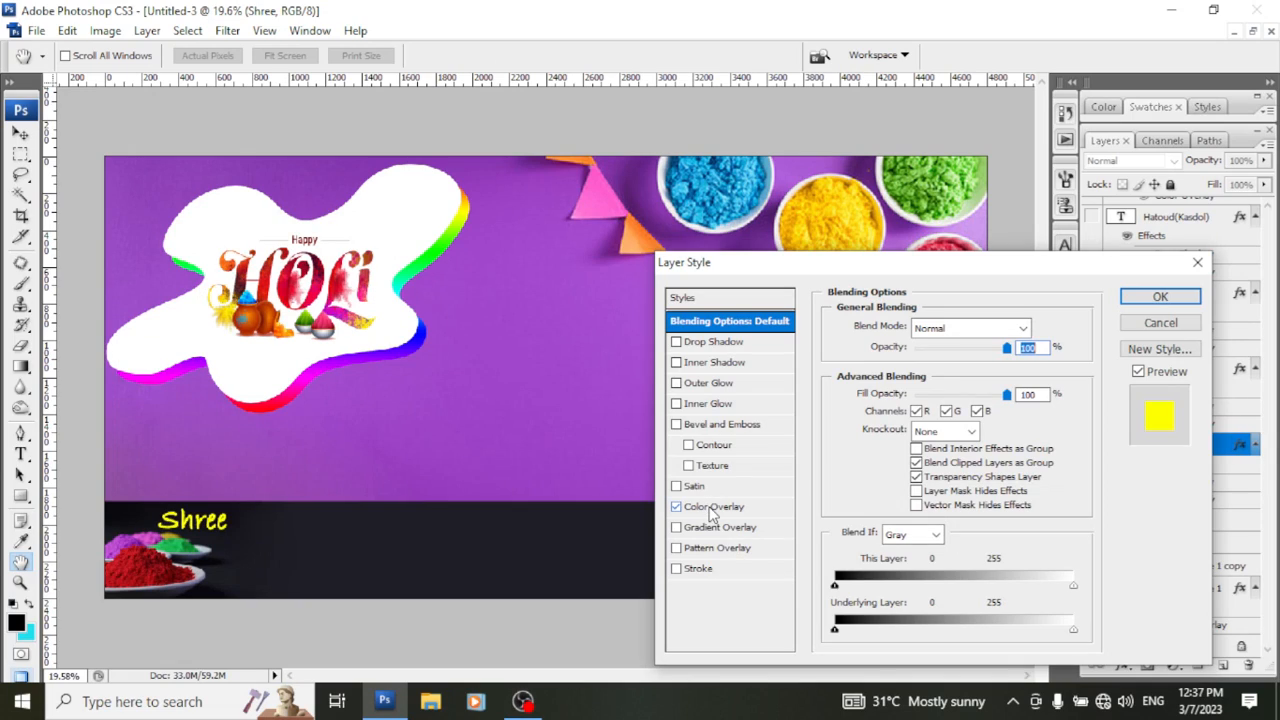
{"action": "left_click", "coordinate": [712, 510]}
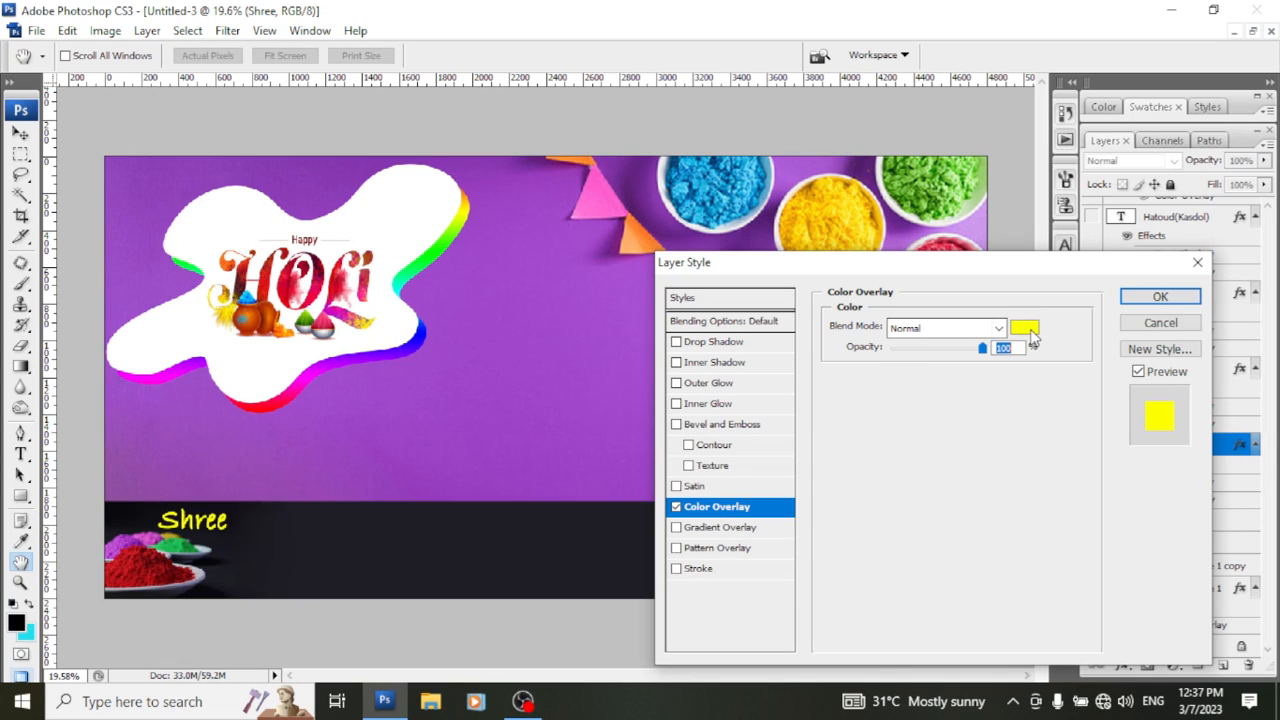
{"action": "left_click", "coordinate": [1024, 329]}
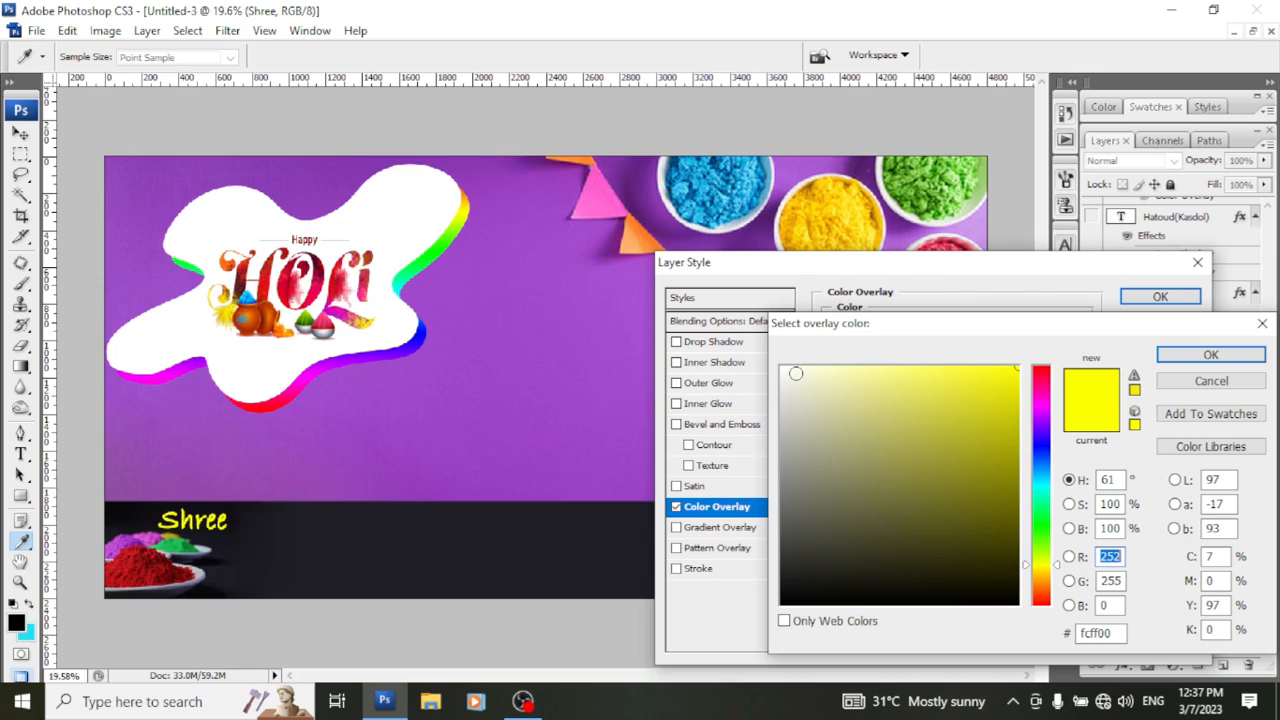
{"action": "left_click_drag", "start_coordinate": [796, 373], "coordinate": [778, 366]}
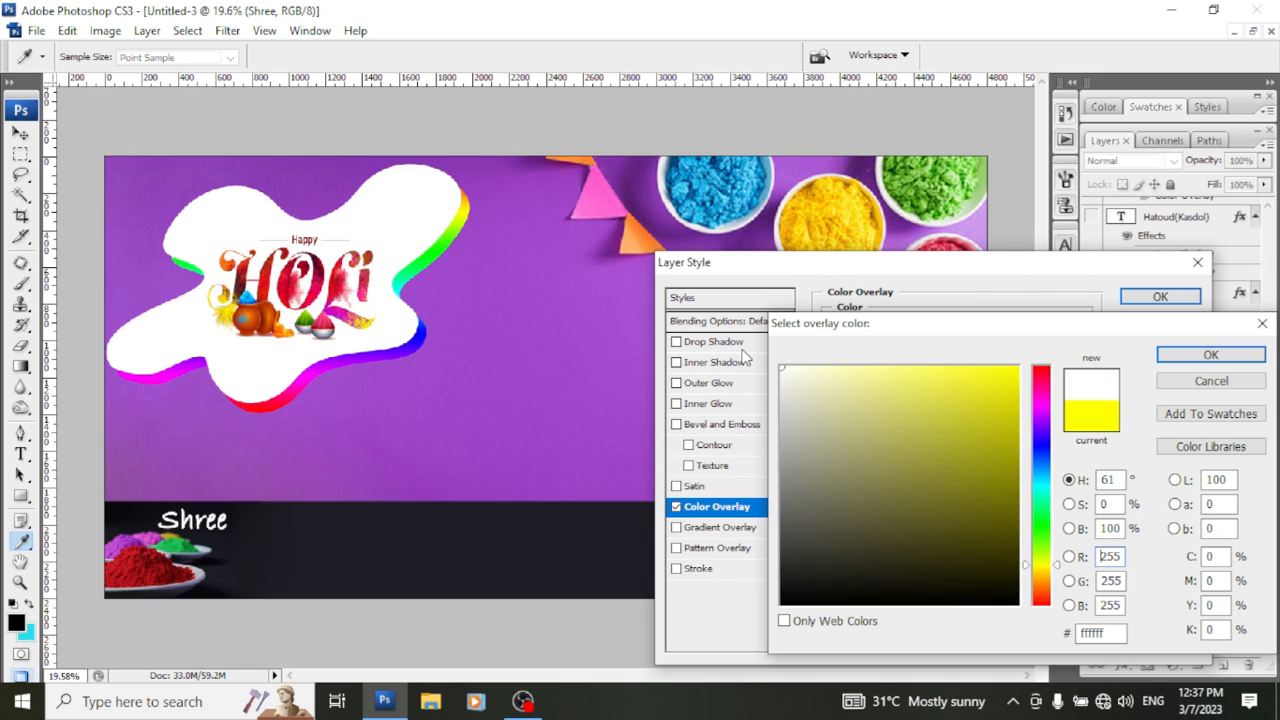
{"action": "left_click", "coordinate": [1016, 368]}
{"action": "left_click", "coordinate": [1190, 355]}
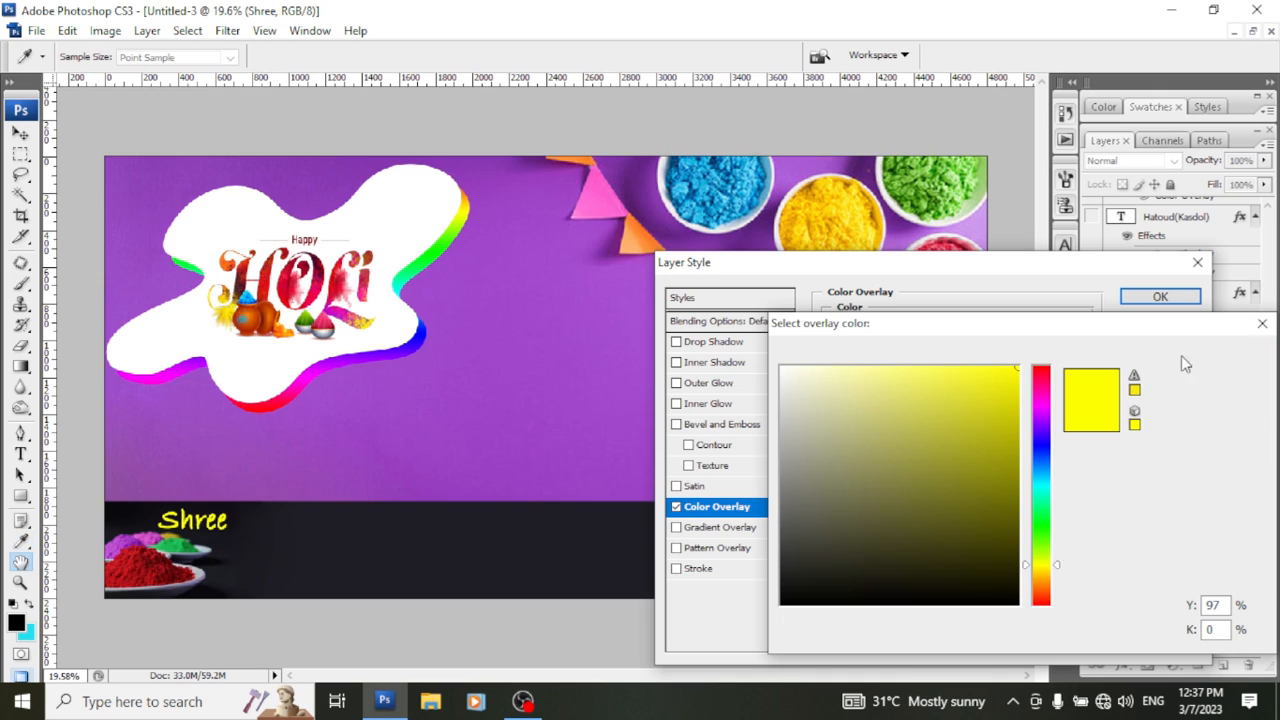
{"action": "left_click", "coordinate": [1158, 296]}
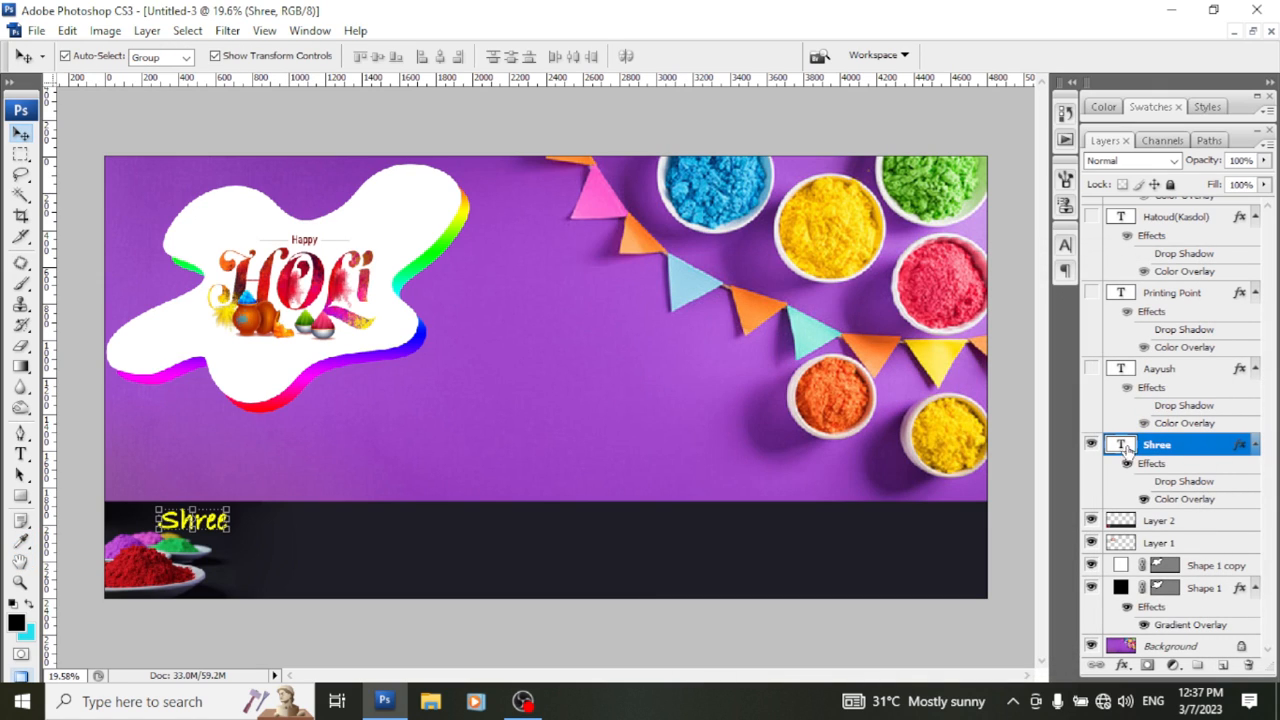
Step: Select the Aayush text layer and make it visible
{"action": "left_click", "coordinate": [1192, 379]}
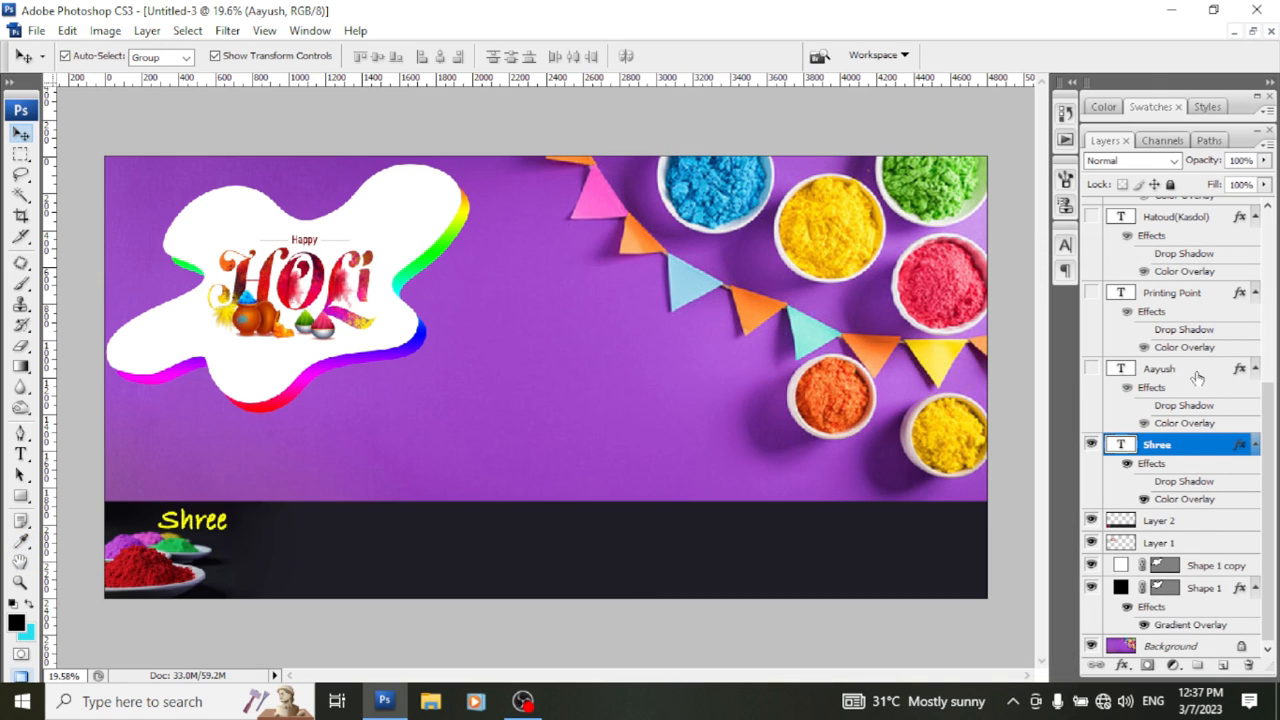
{"action": "left_click", "coordinate": [1091, 369]}
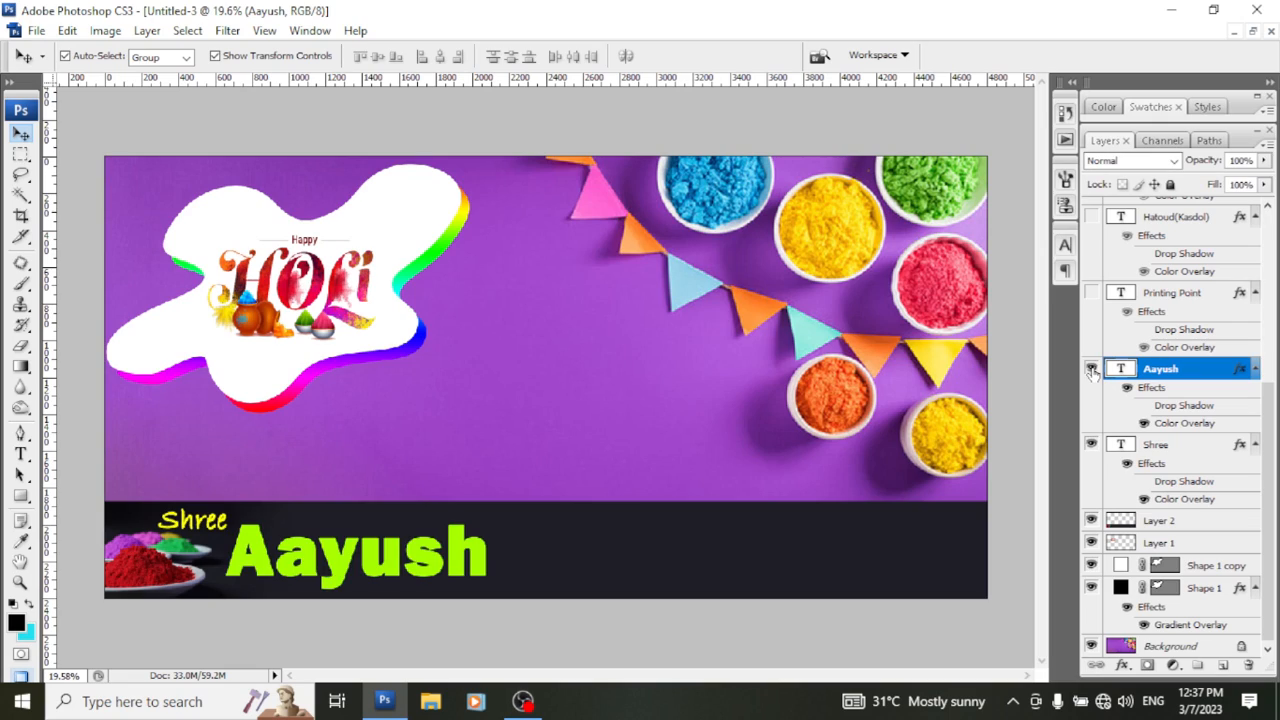
Step: Try replacing the Aayush text's Color Overlay with a Gradient Overlay using the Foreground to Background preset
{"action": "double_click", "coordinate": [1203, 375]}
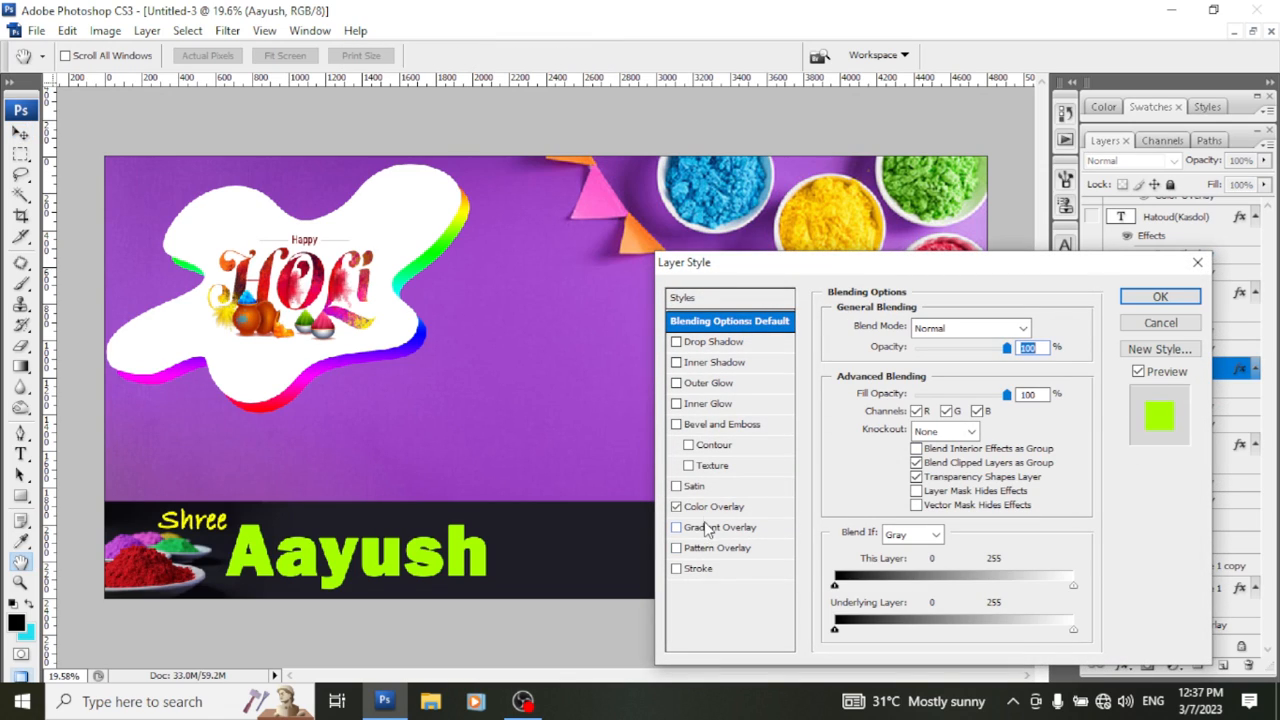
{"action": "left_click", "coordinate": [713, 538]}
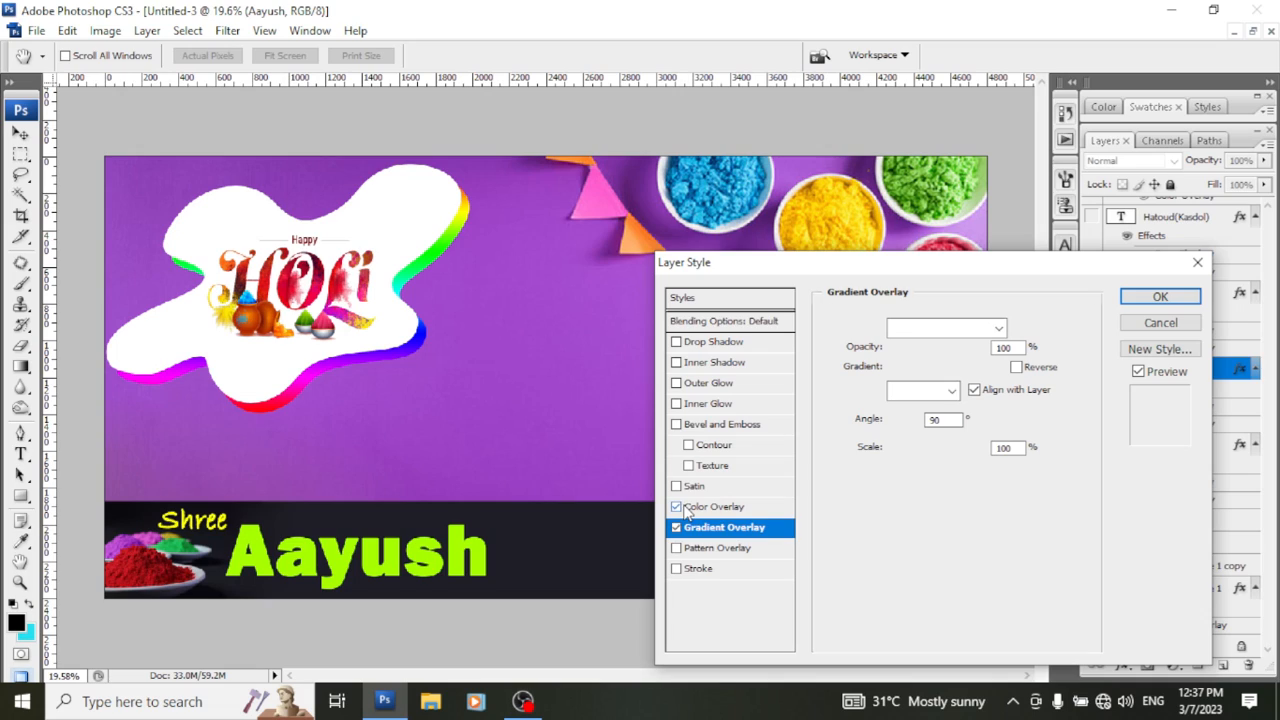
{"action": "left_click", "coordinate": [676, 506]}
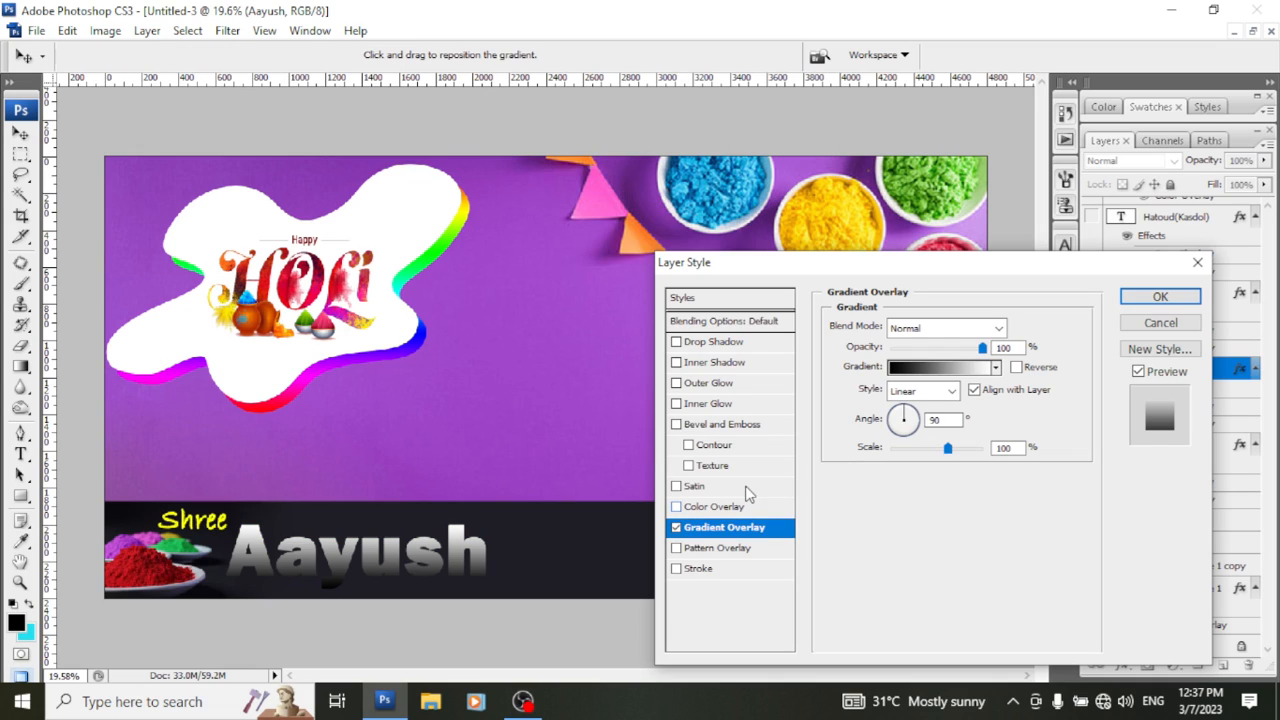
{"action": "left_click", "coordinate": [942, 370]}
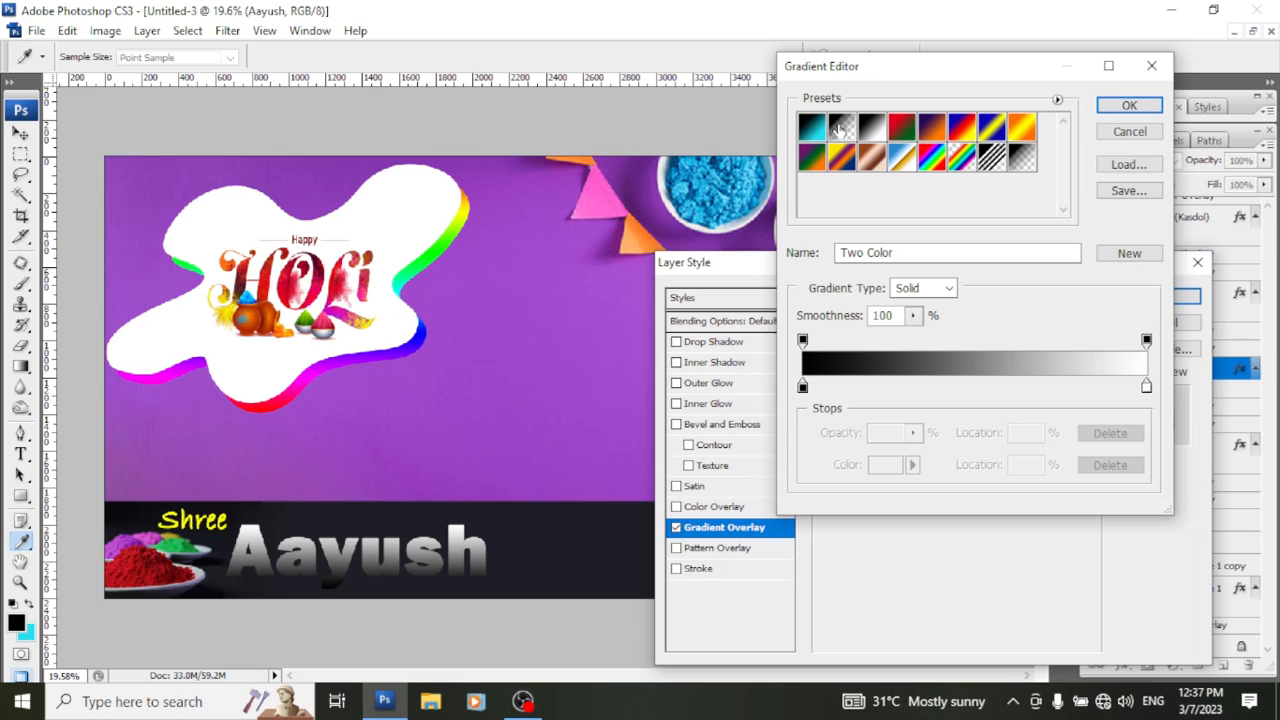
{"action": "left_click", "coordinate": [810, 128]}
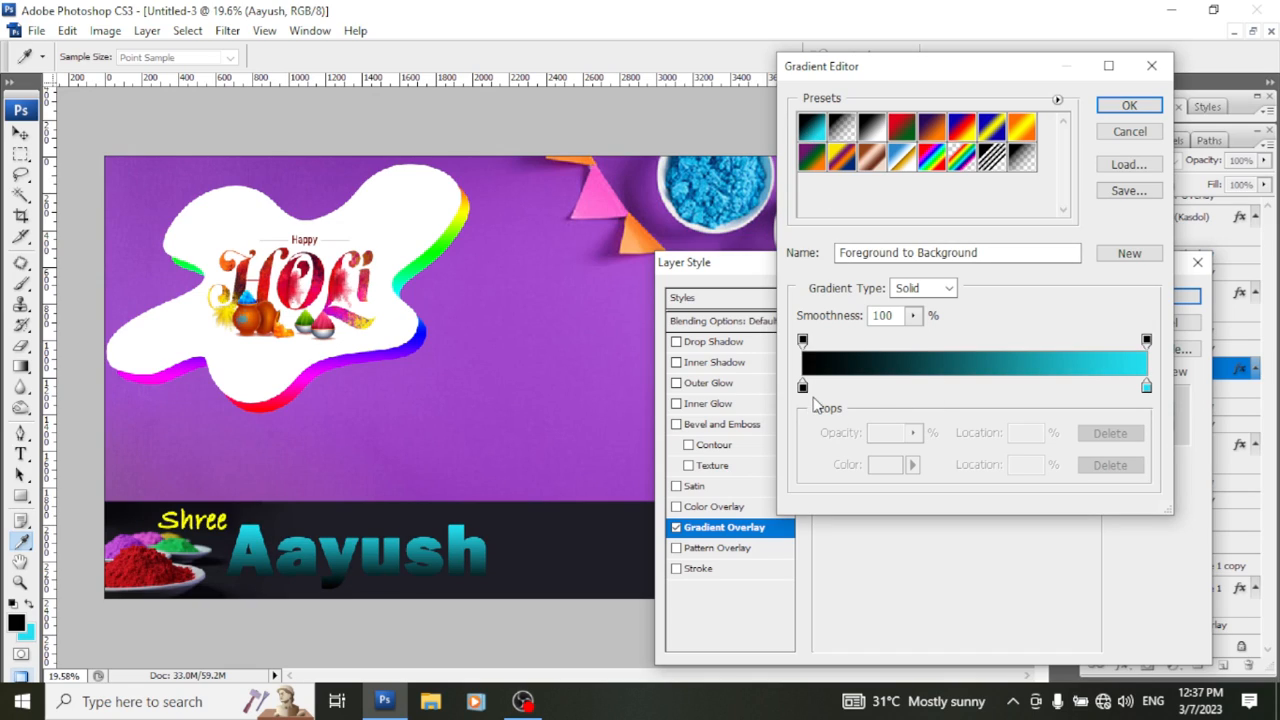
Step: Try recolouring the black start of the Aayush text's gradient to yellow, and discard the gradient edits
{"action": "left_click_drag", "start_coordinate": [803, 388], "coordinate": [784, 392]}
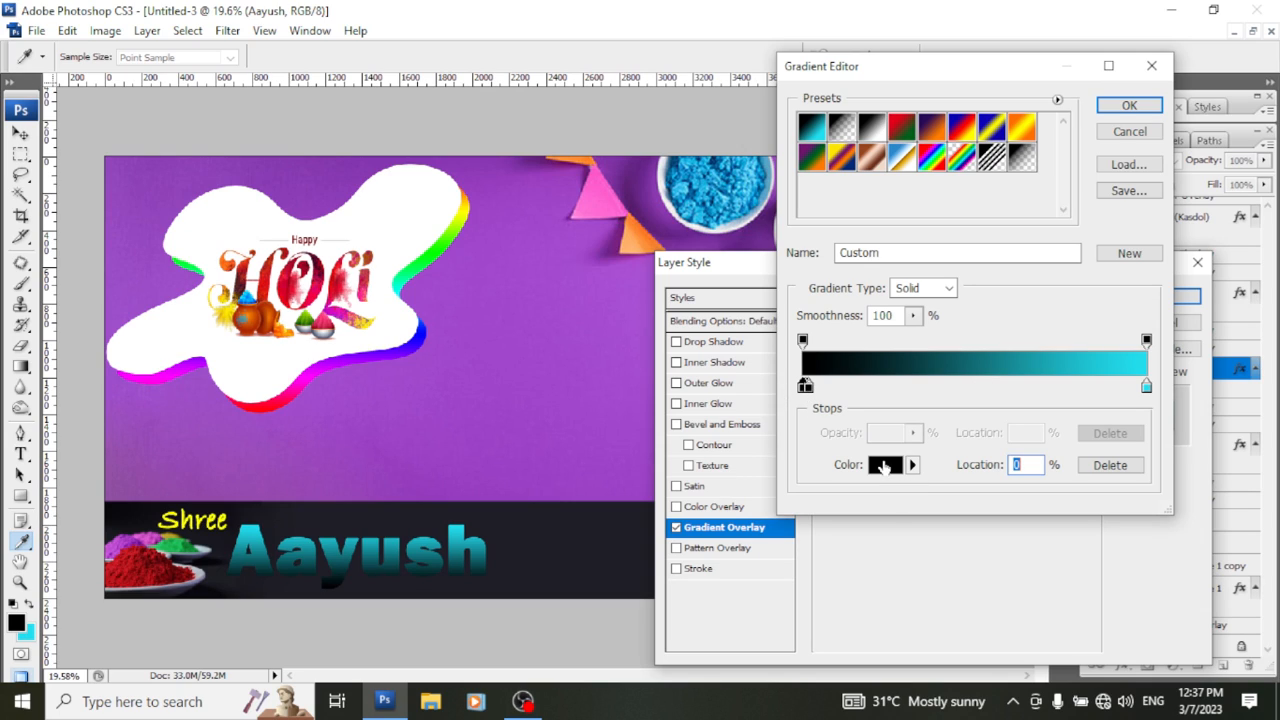
{"action": "left_click", "coordinate": [883, 466]}
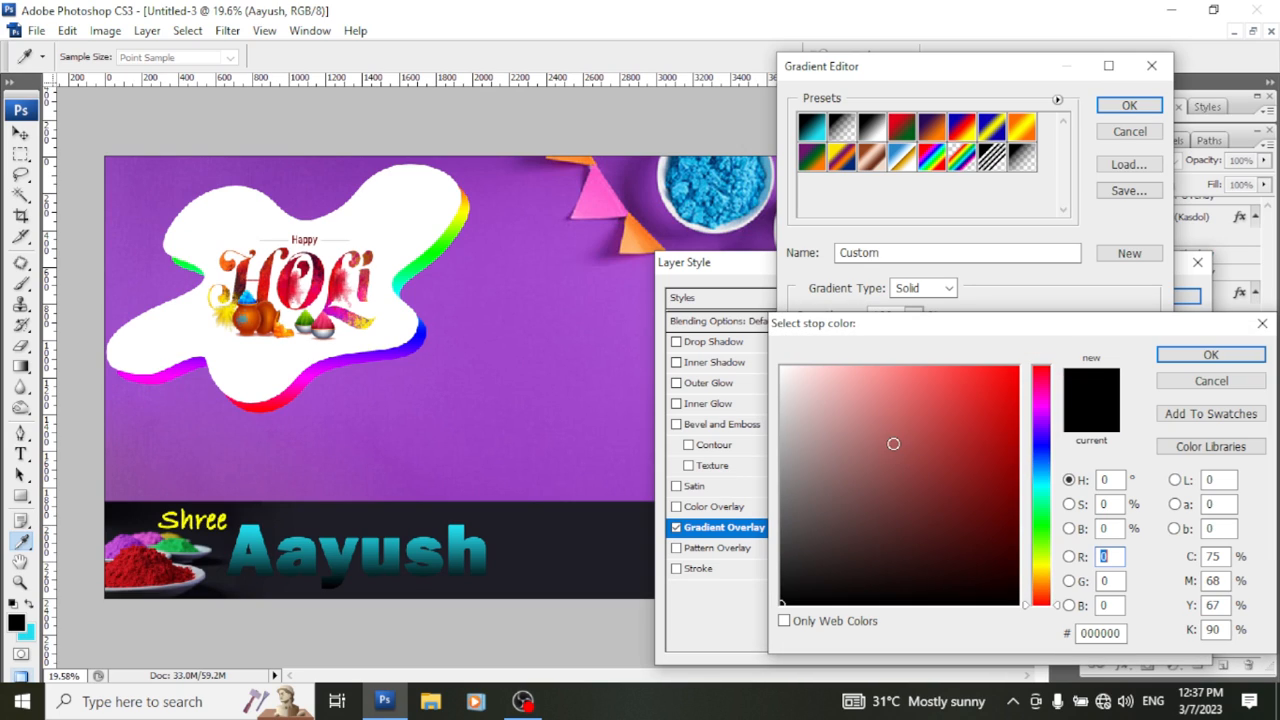
{"action": "left_click", "coordinate": [1040, 564]}
{"action": "left_click", "coordinate": [1010, 378]}
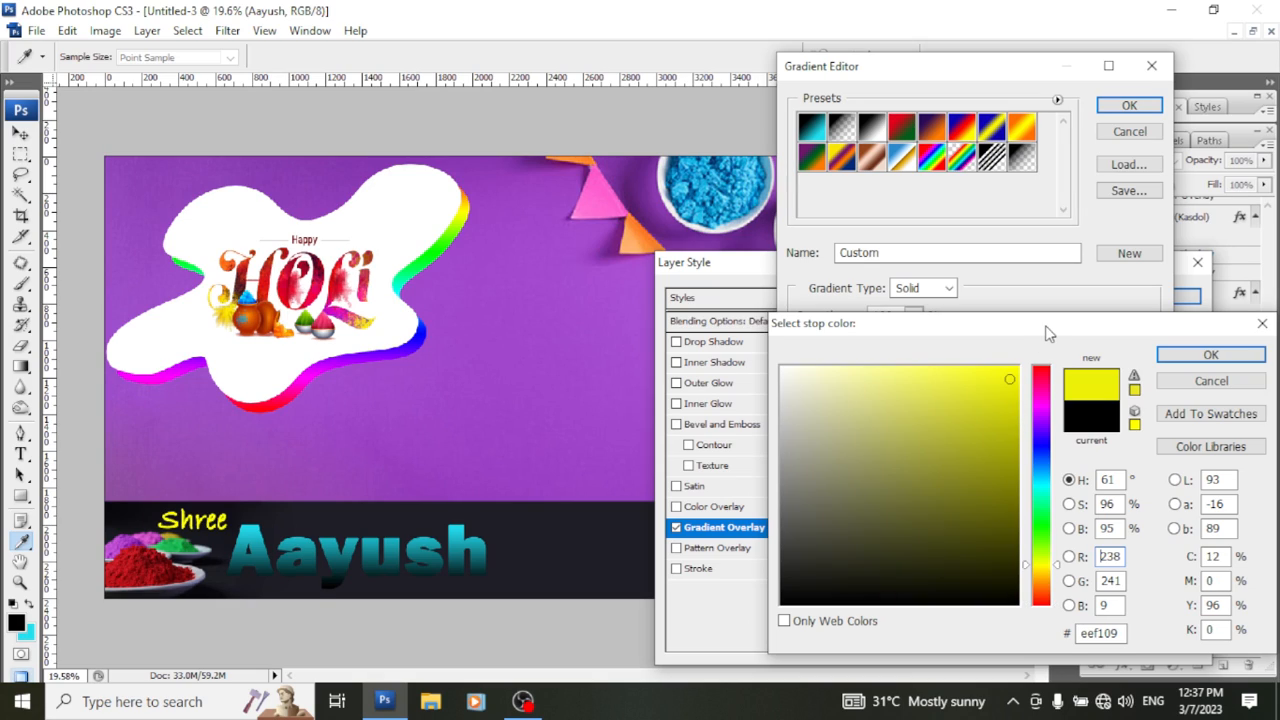
{"action": "left_click", "coordinate": [1007, 371]}
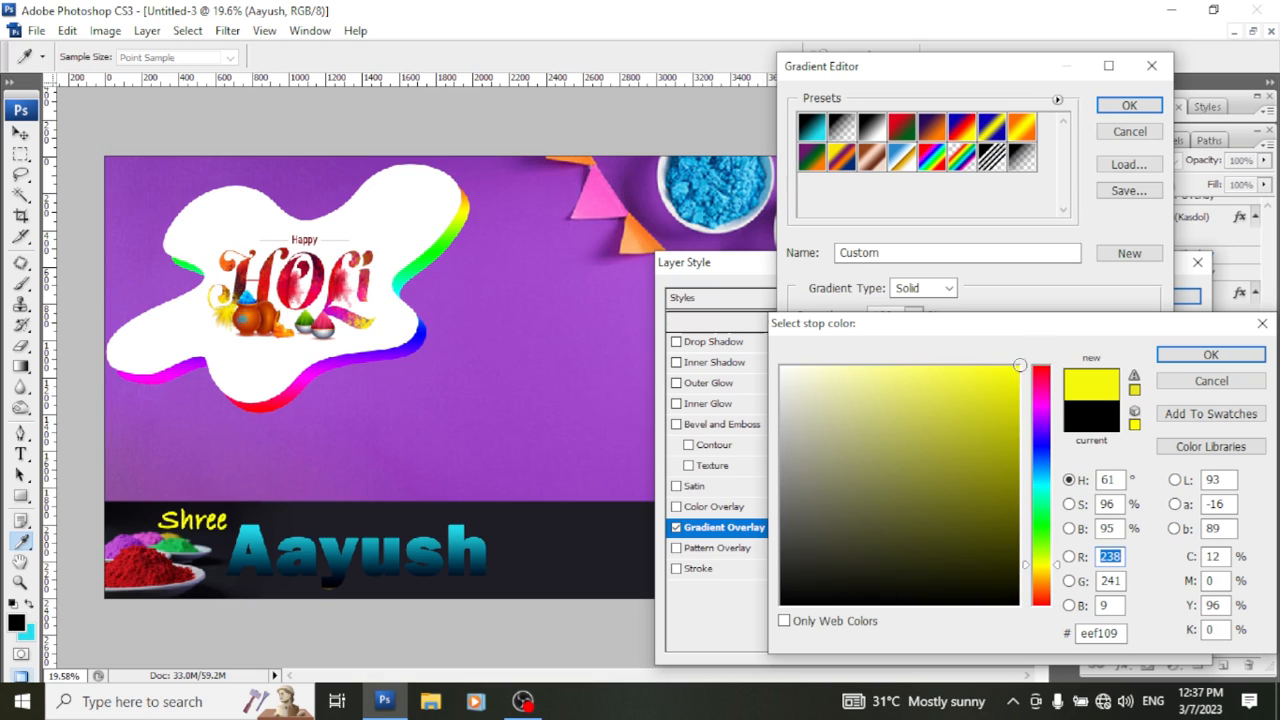
{"action": "left_click", "coordinate": [1261, 326]}
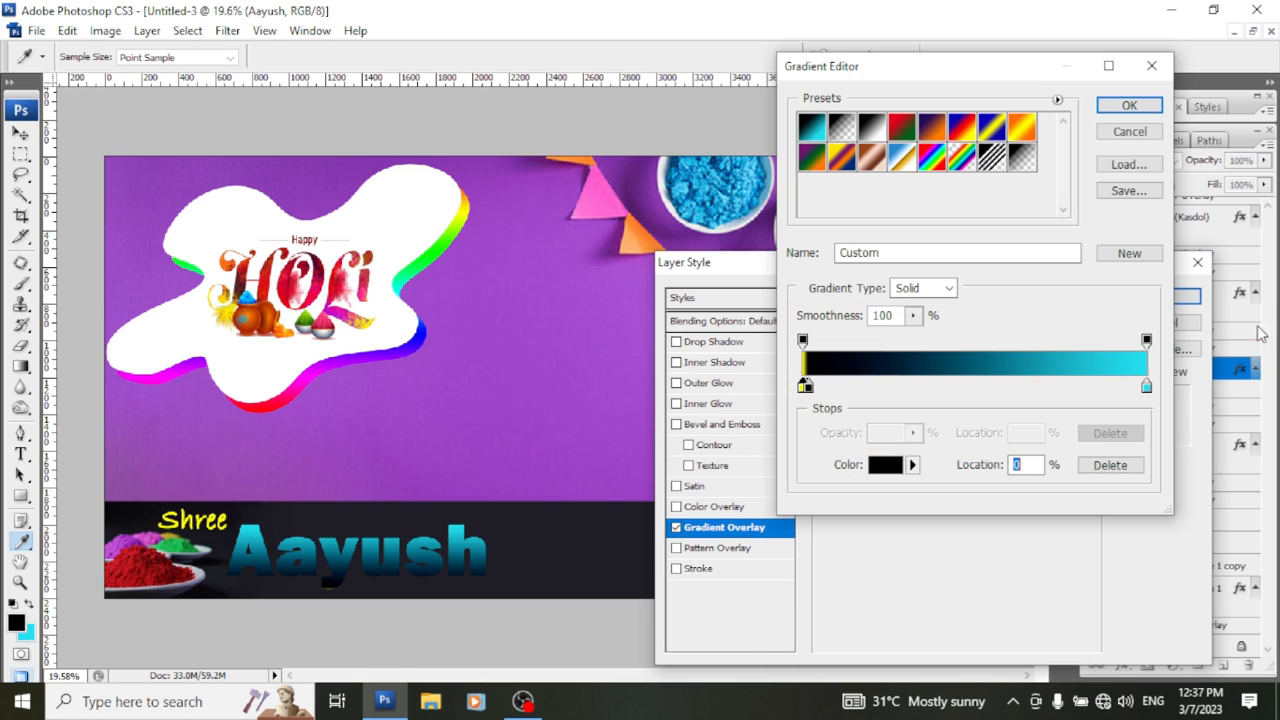
{"action": "left_click", "coordinate": [1151, 65]}
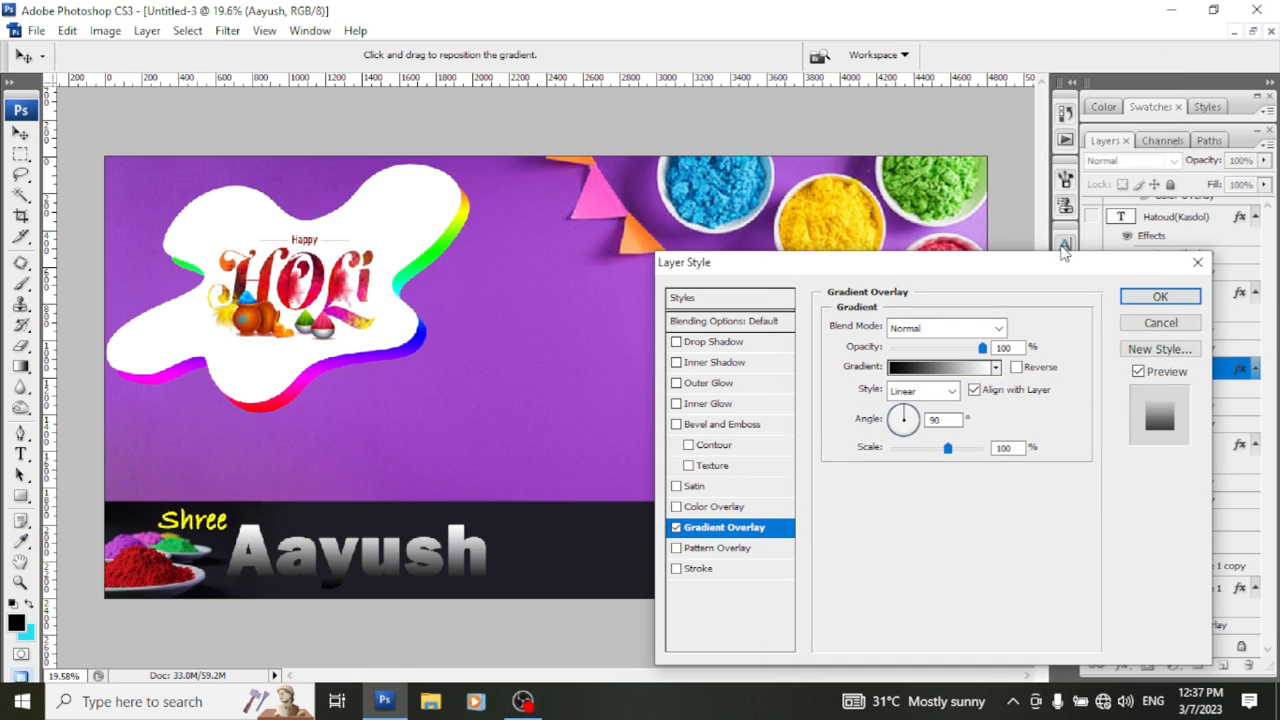
Step: Turn the Aayush text's Color Overlay back on, disable its Gradient Overlay and apply the layer style
{"action": "left_click", "coordinate": [676, 507]}
{"action": "left_click", "coordinate": [676, 527]}
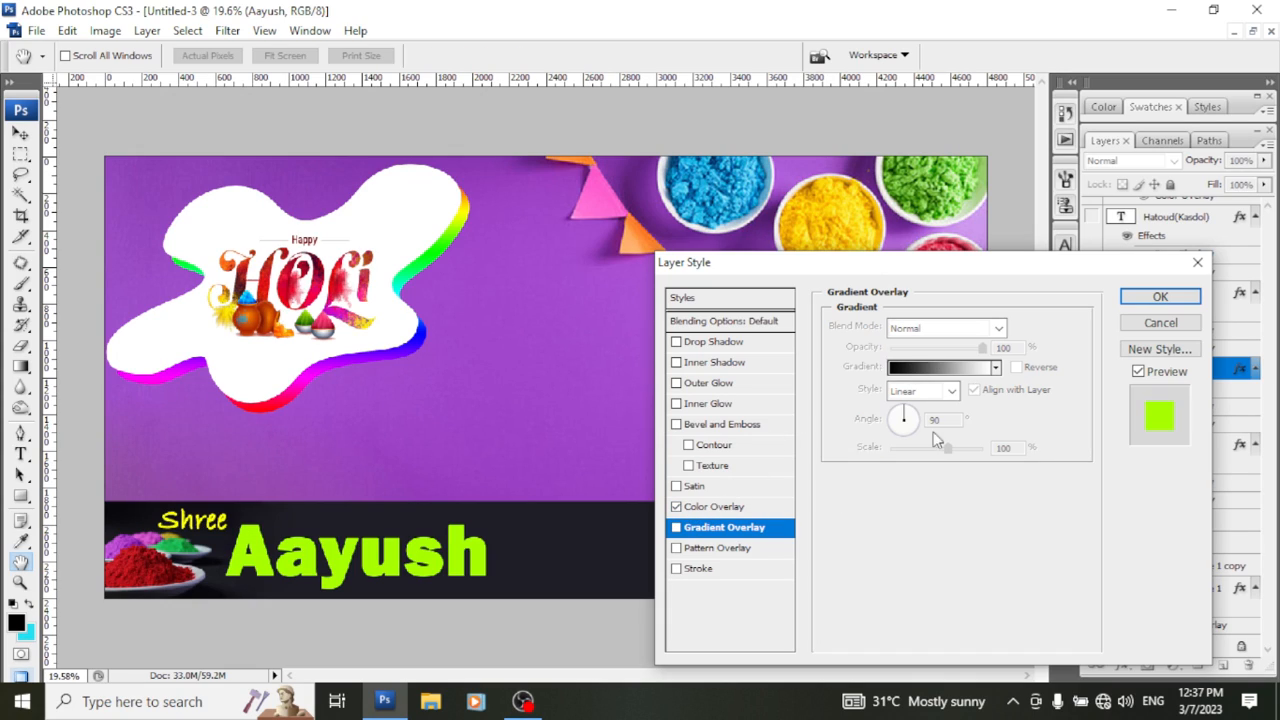
{"action": "left_click", "coordinate": [1160, 298]}
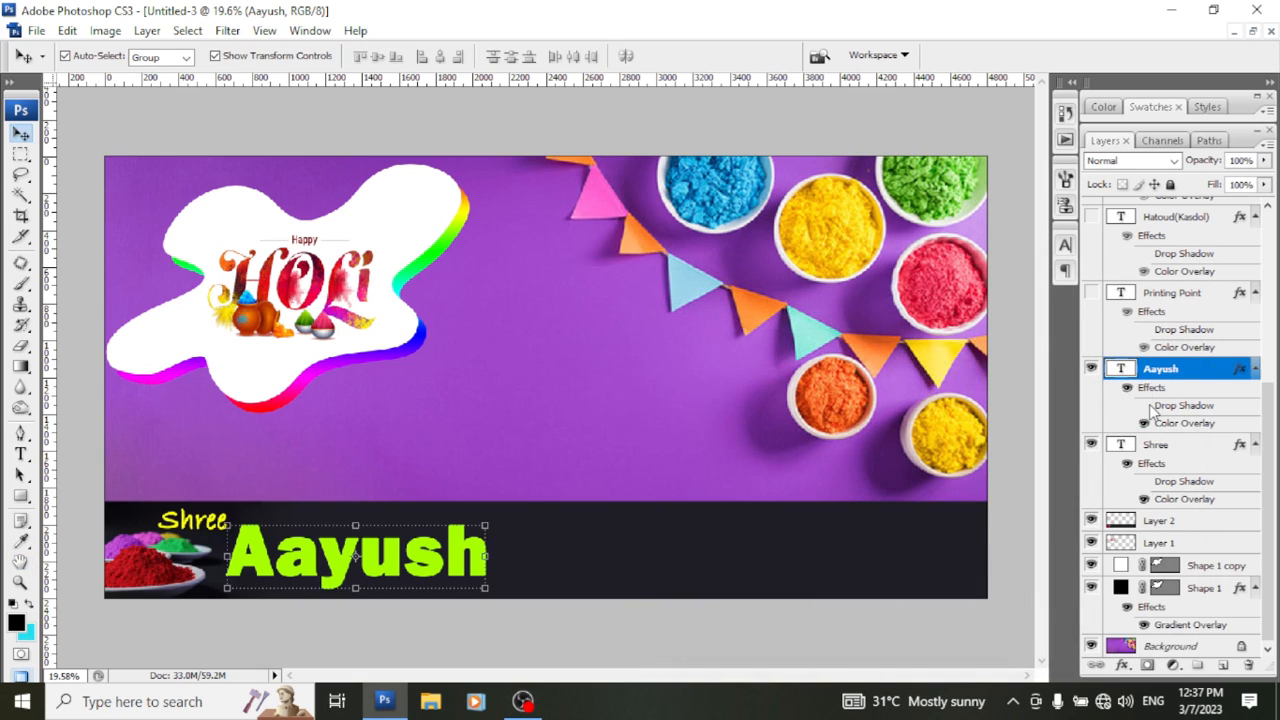
Step: Make the Printing Point, Hatoud(Kasdol) and phone-number text layers visible
{"action": "left_click", "coordinate": [1091, 292]}
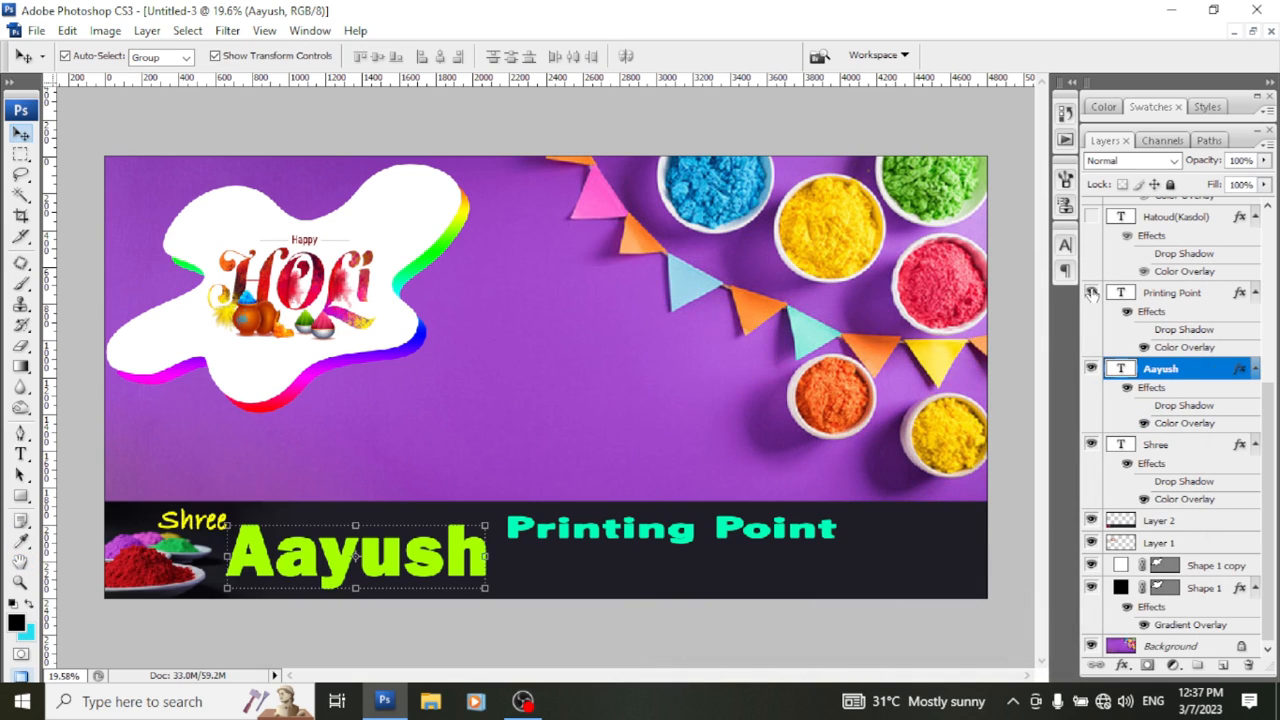
{"action": "left_click", "coordinate": [1091, 216]}
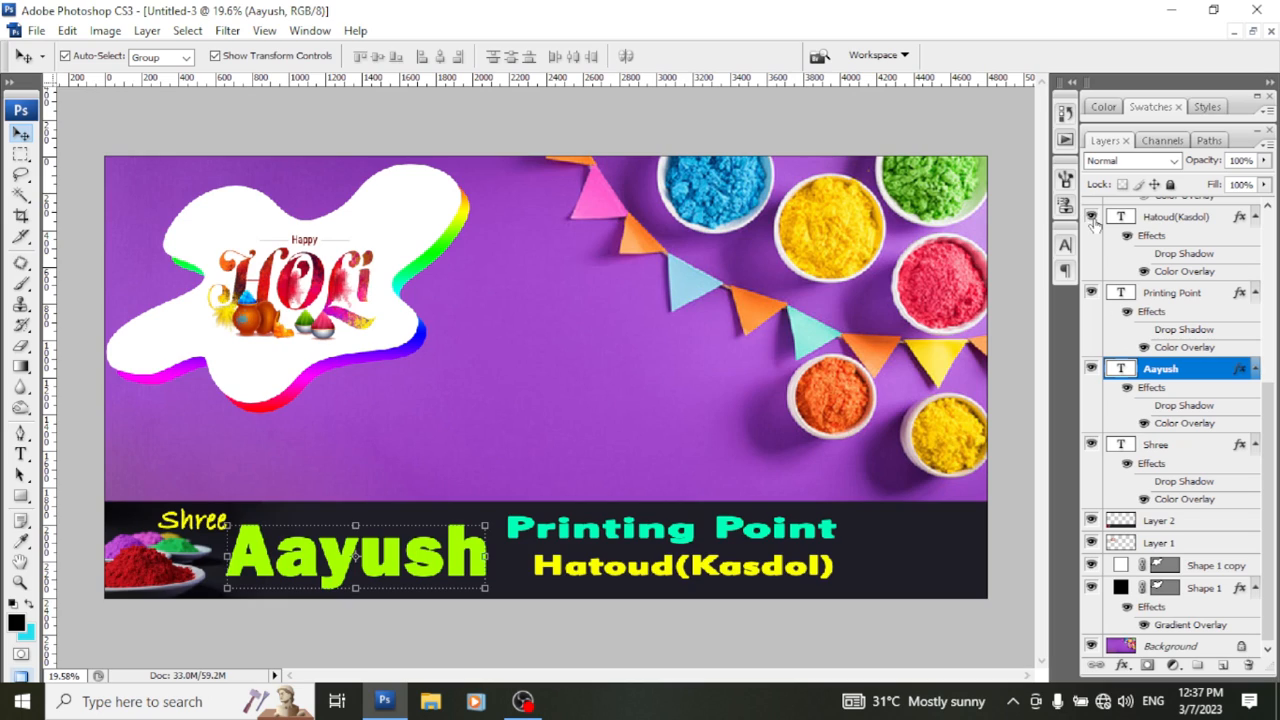
{"action": "scroll", "coordinate": [1097, 285], "scroll_direction": "up", "scroll_amount": 3}
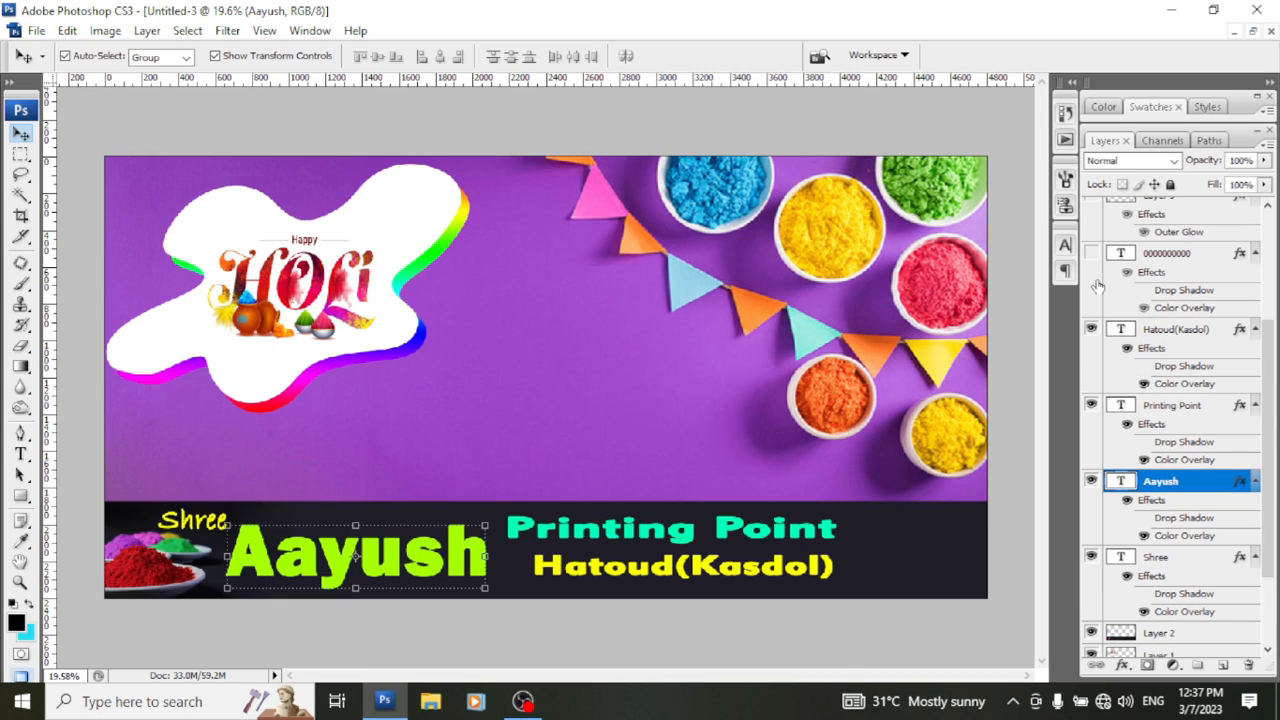
{"action": "left_click", "coordinate": [1091, 253]}
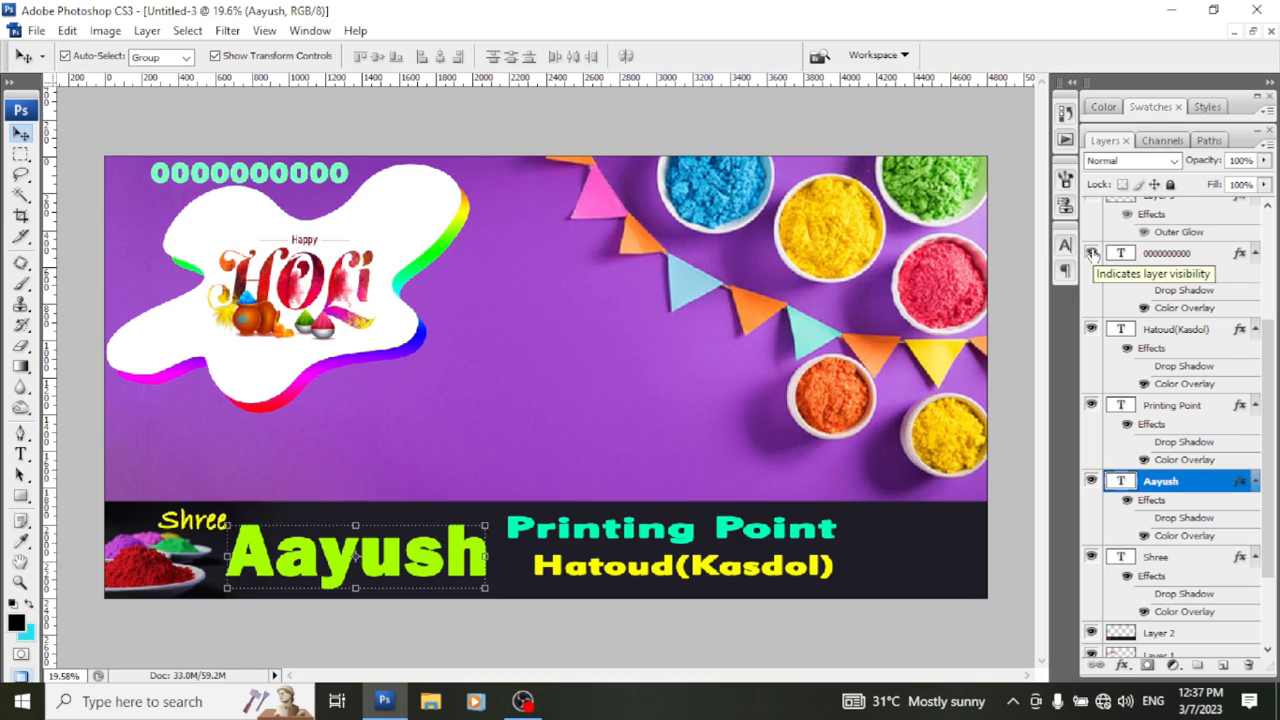
Step: Make the artwork layers Layer 3, Layer 4 and Layer 5 visible
{"action": "scroll", "coordinate": [1093, 256], "scroll_direction": "up", "scroll_amount": 2}
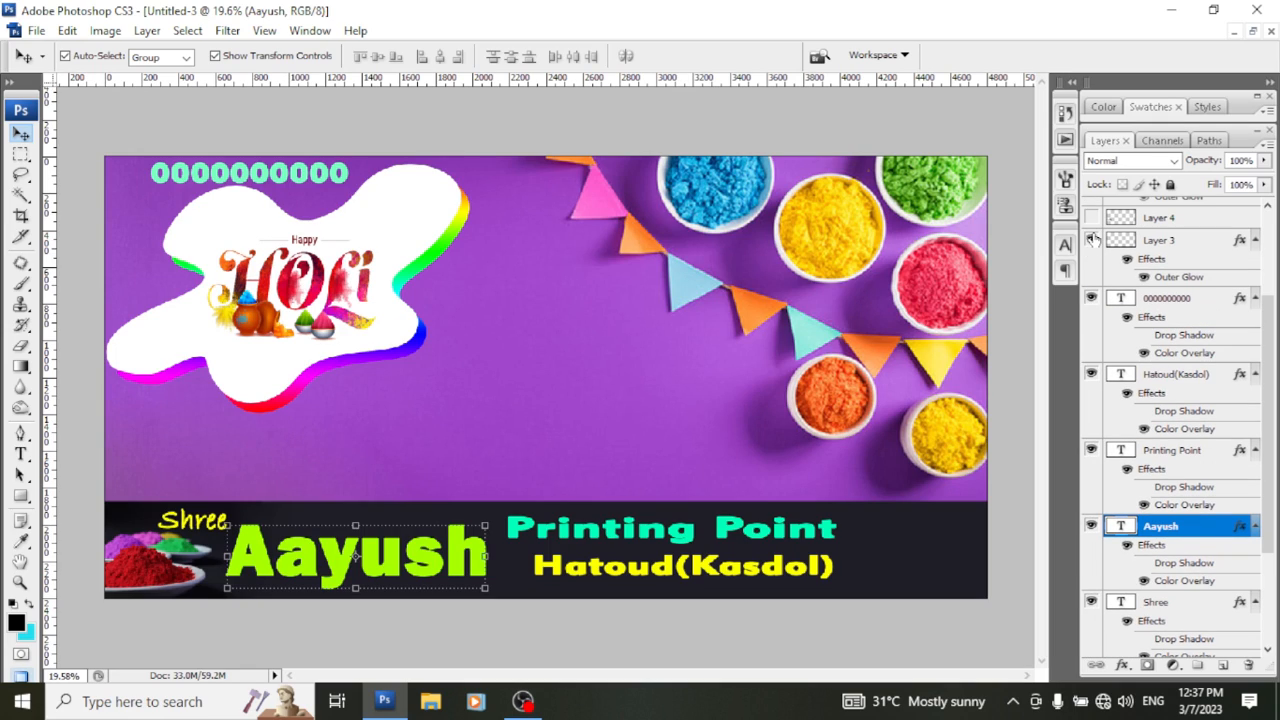
{"action": "left_click", "coordinate": [1092, 240]}
{"action": "left_click", "coordinate": [1093, 217]}
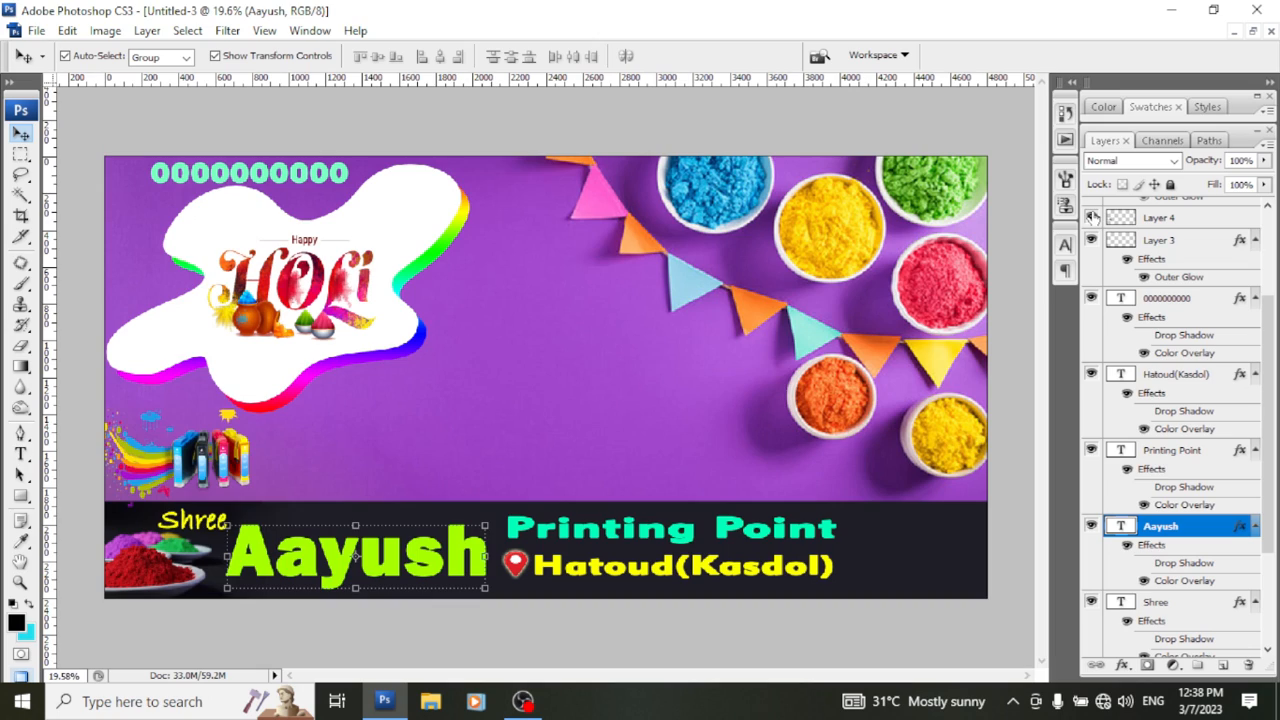
{"action": "scroll", "coordinate": [1100, 240], "scroll_direction": "up", "scroll_amount": 1}
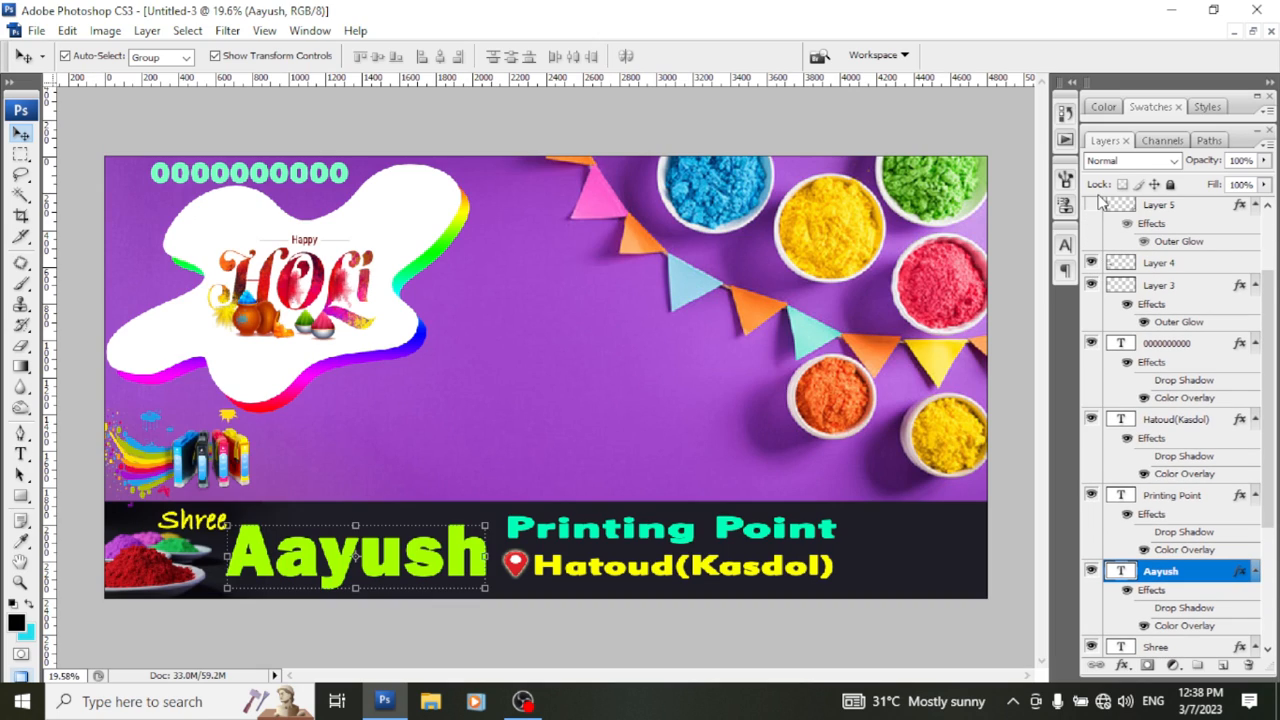
{"action": "left_click", "coordinate": [1085, 212]}
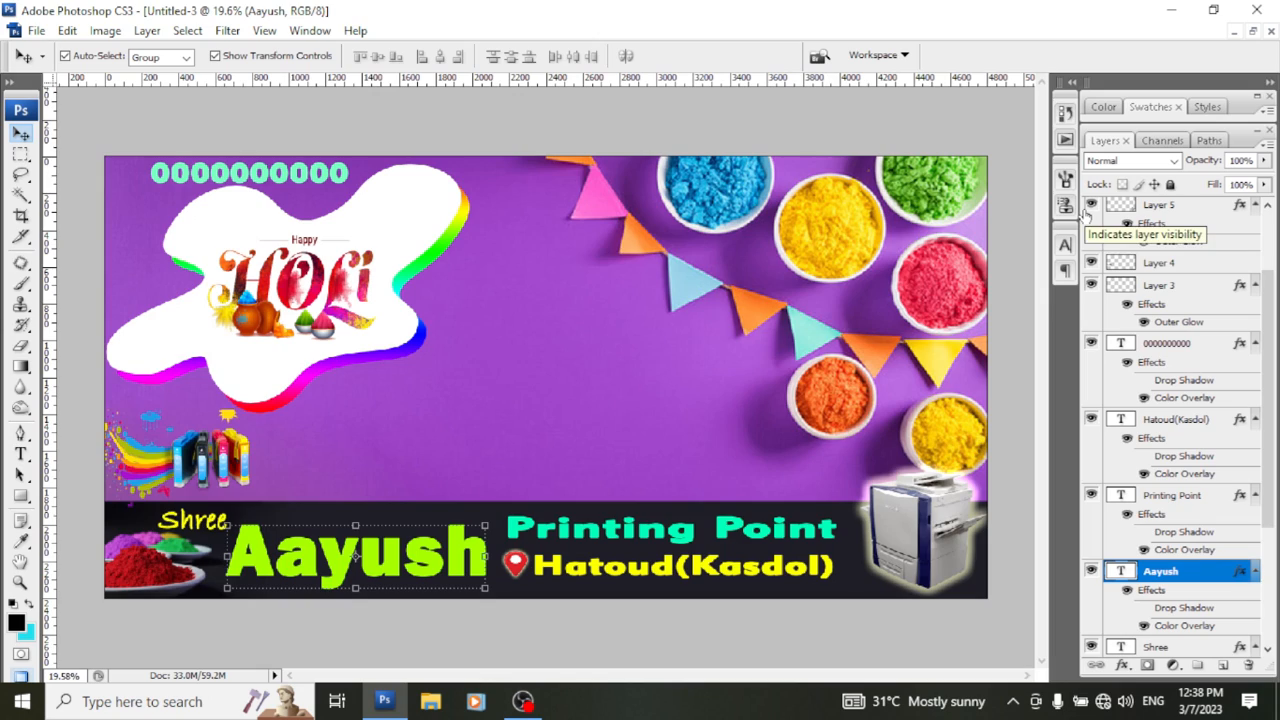
Step: Open the Outer Glow settings of Layer 5 and set the glow size to 68 px, keeping the Softer technique
{"action": "scroll", "coordinate": [1187, 220], "scroll_direction": "up", "scroll_amount": 1}
{"action": "left_click", "coordinate": [1186, 230]}
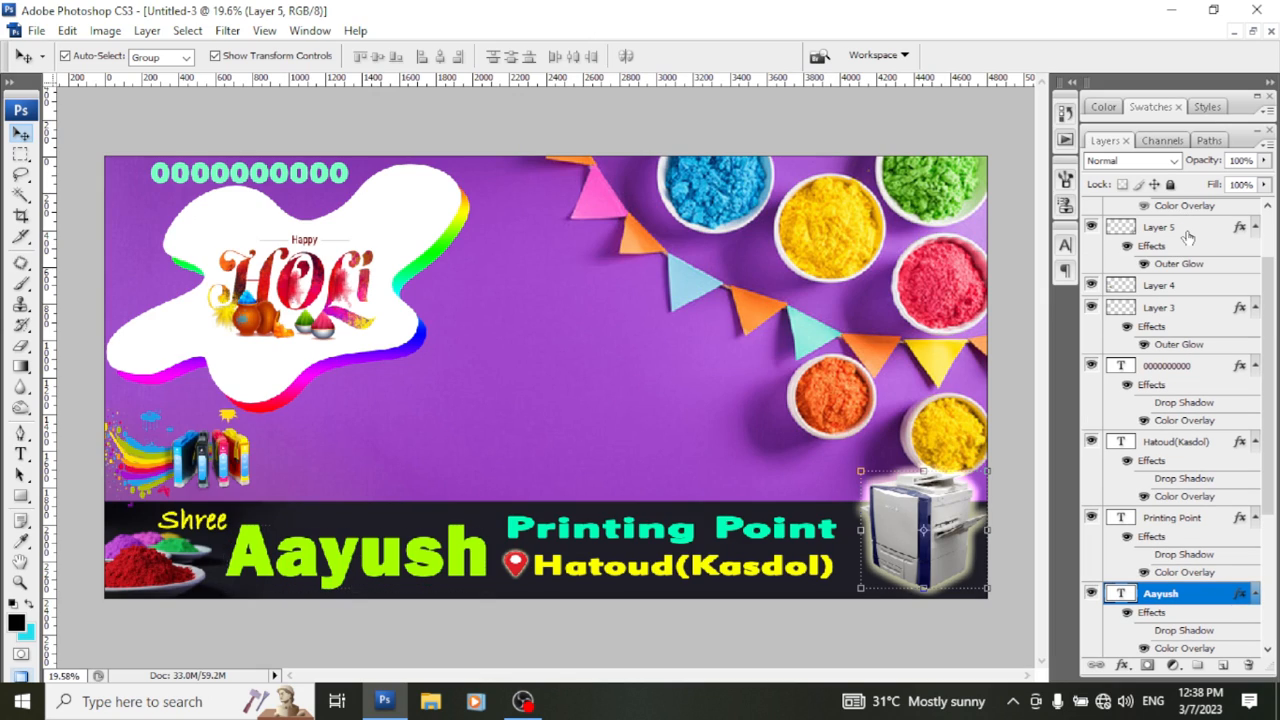
{"action": "double_click", "coordinate": [1188, 232]}
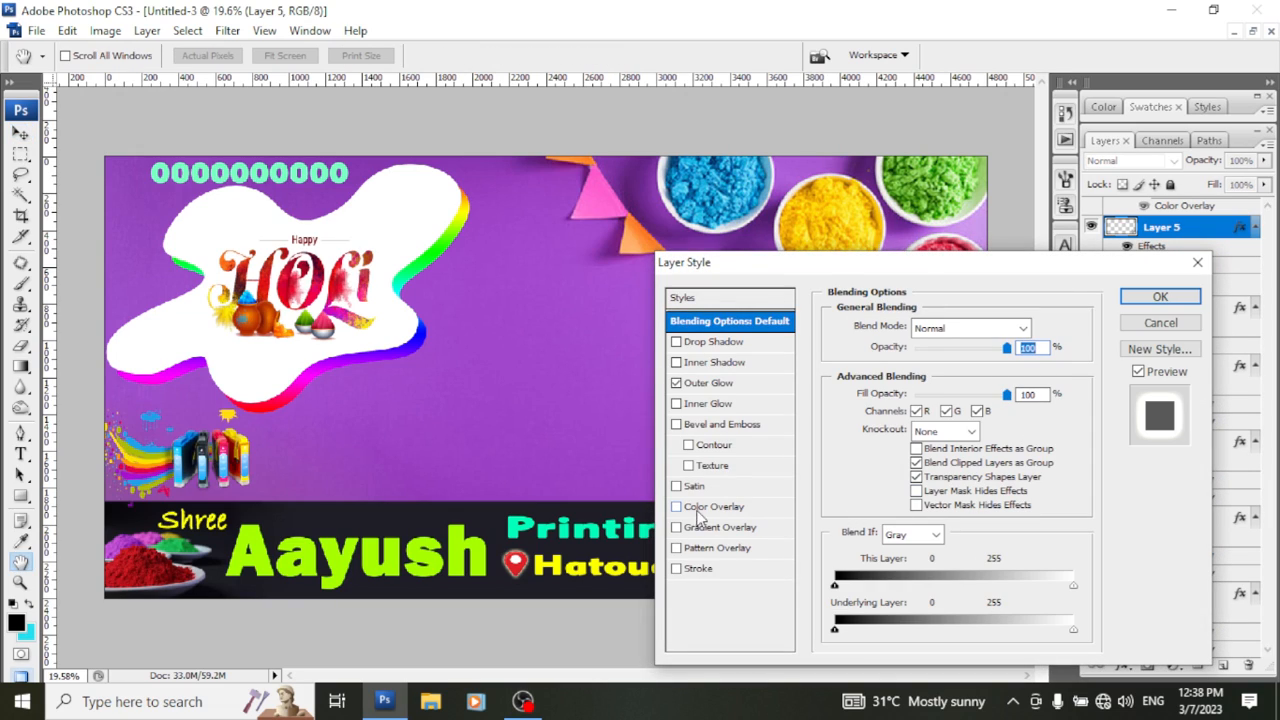
{"action": "left_click", "coordinate": [718, 388]}
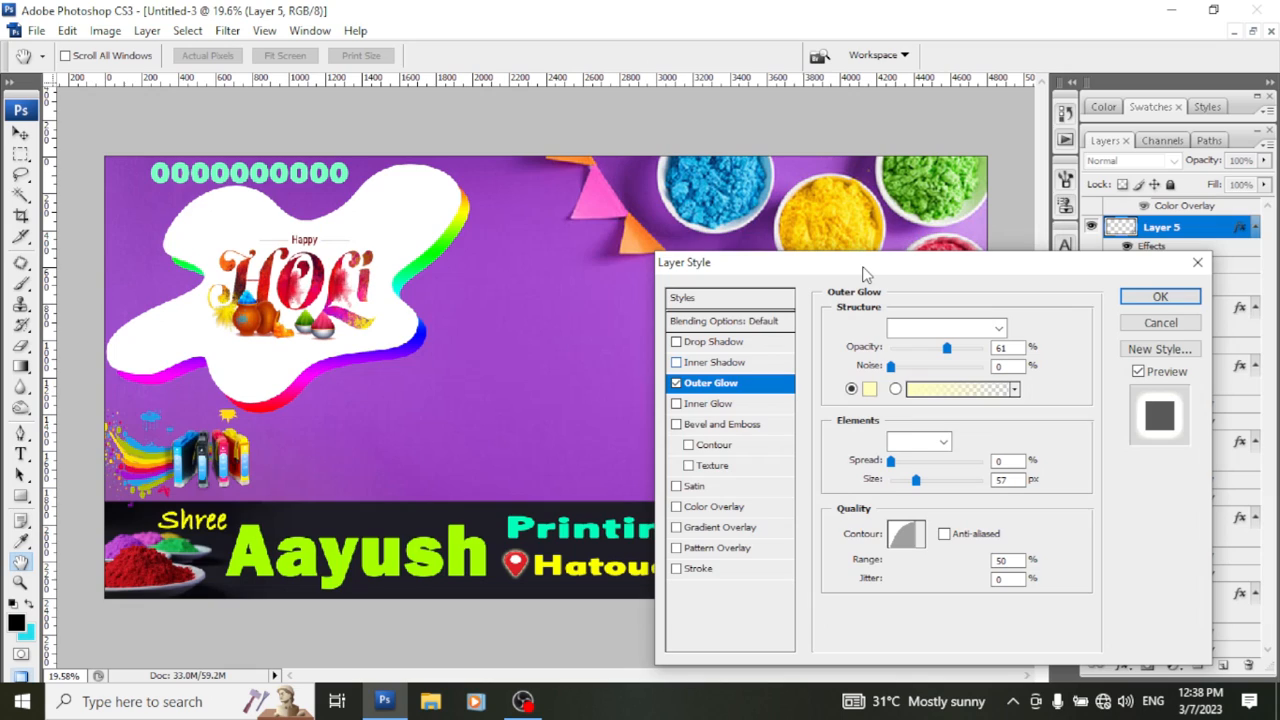
{"action": "left_click_drag", "start_coordinate": [865, 271], "coordinate": [345, 253]}
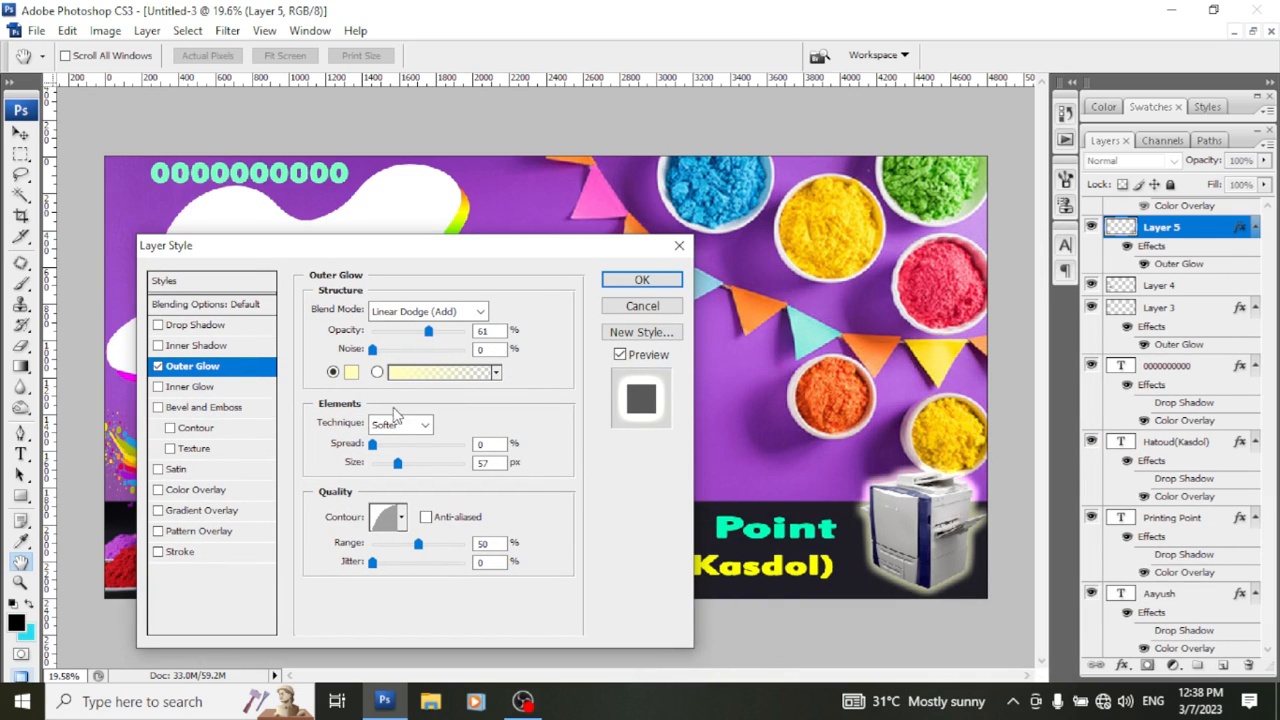
{"action": "left_click_drag", "start_coordinate": [400, 462], "coordinate": [405, 488]}
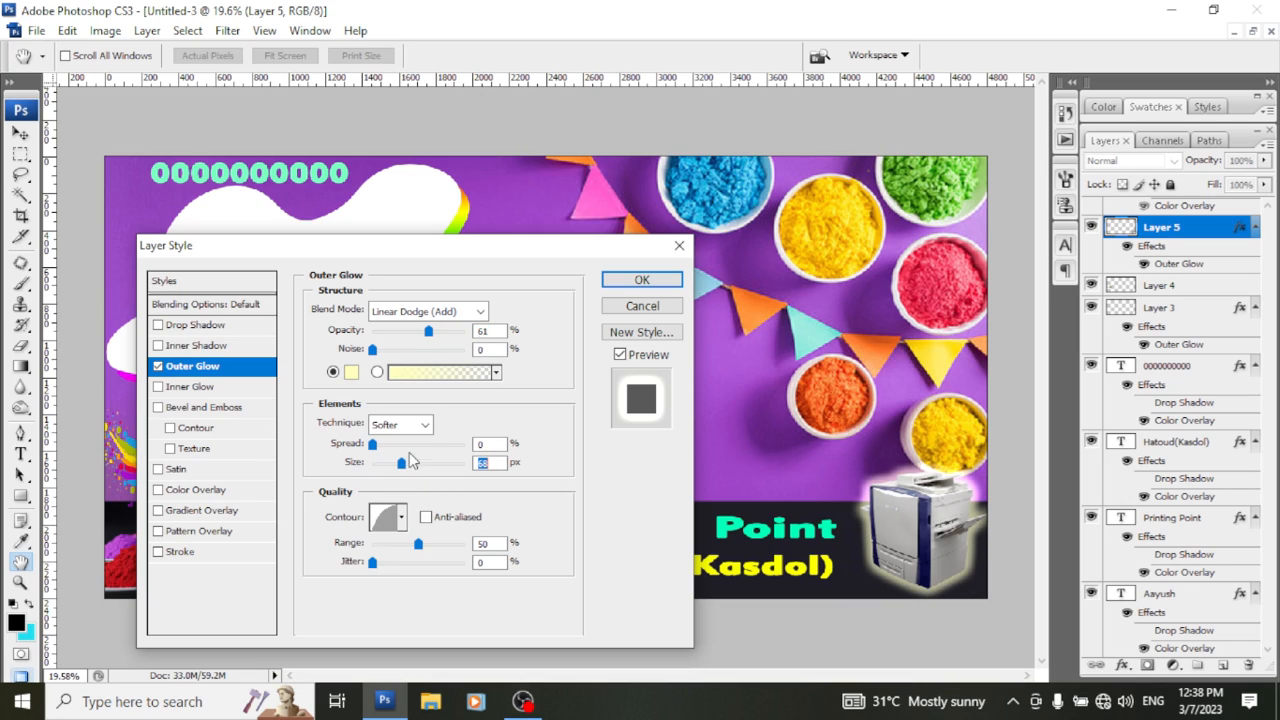
{"action": "left_click", "coordinate": [421, 426]}
{"action": "left_click", "coordinate": [410, 430]}
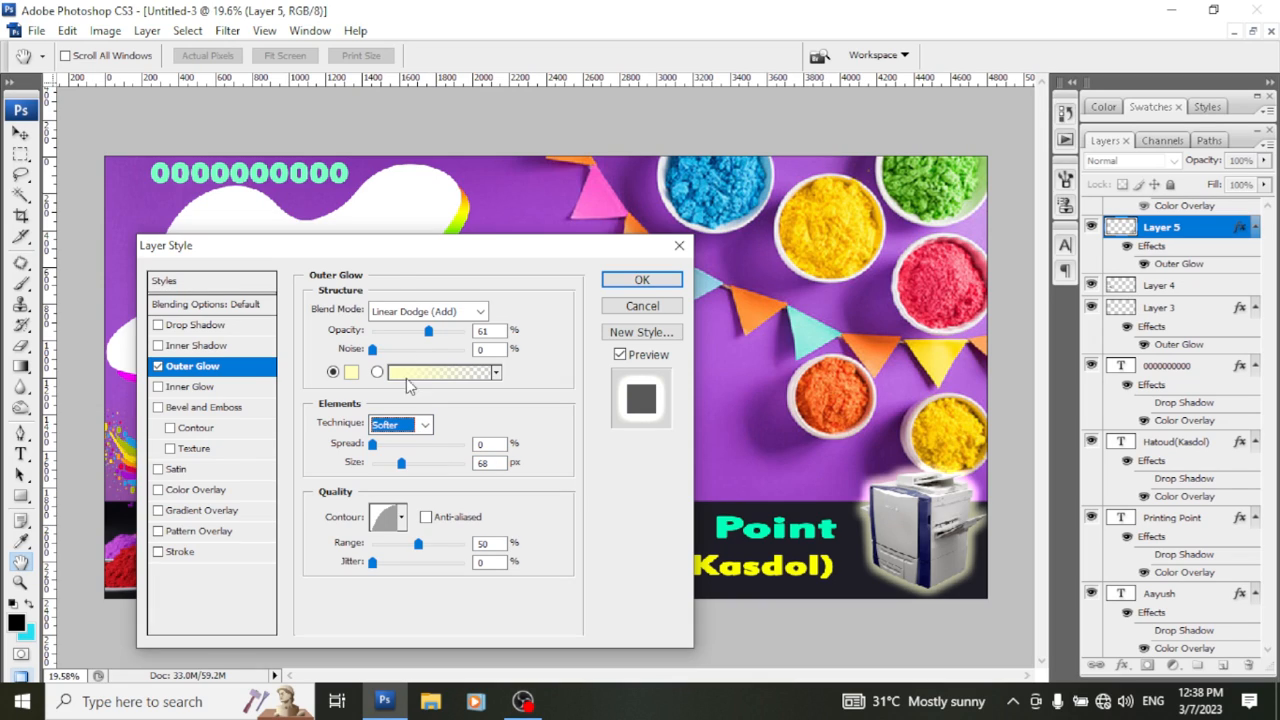
Step: Try Layer 5's Outer Glow with the Normal blend mode at 63% opacity and with the Hard Mix blend mode
{"action": "left_click", "coordinate": [396, 308]}
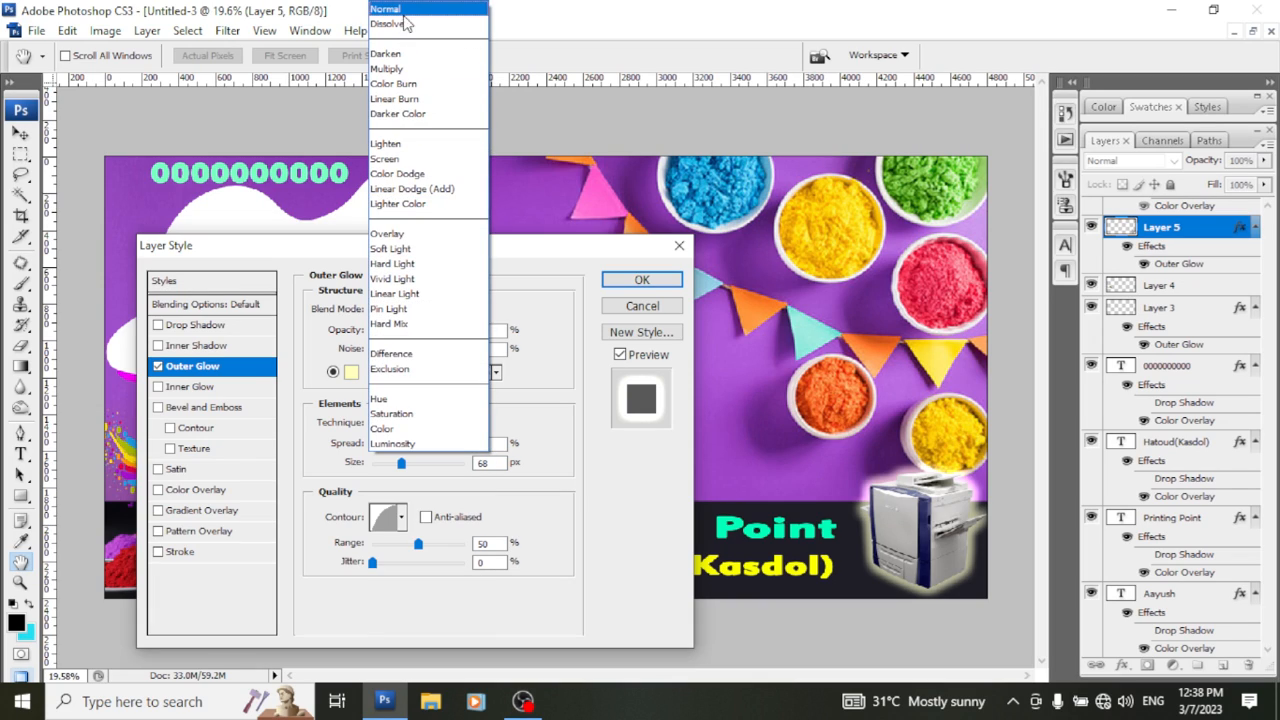
{"action": "left_click", "coordinate": [405, 10]}
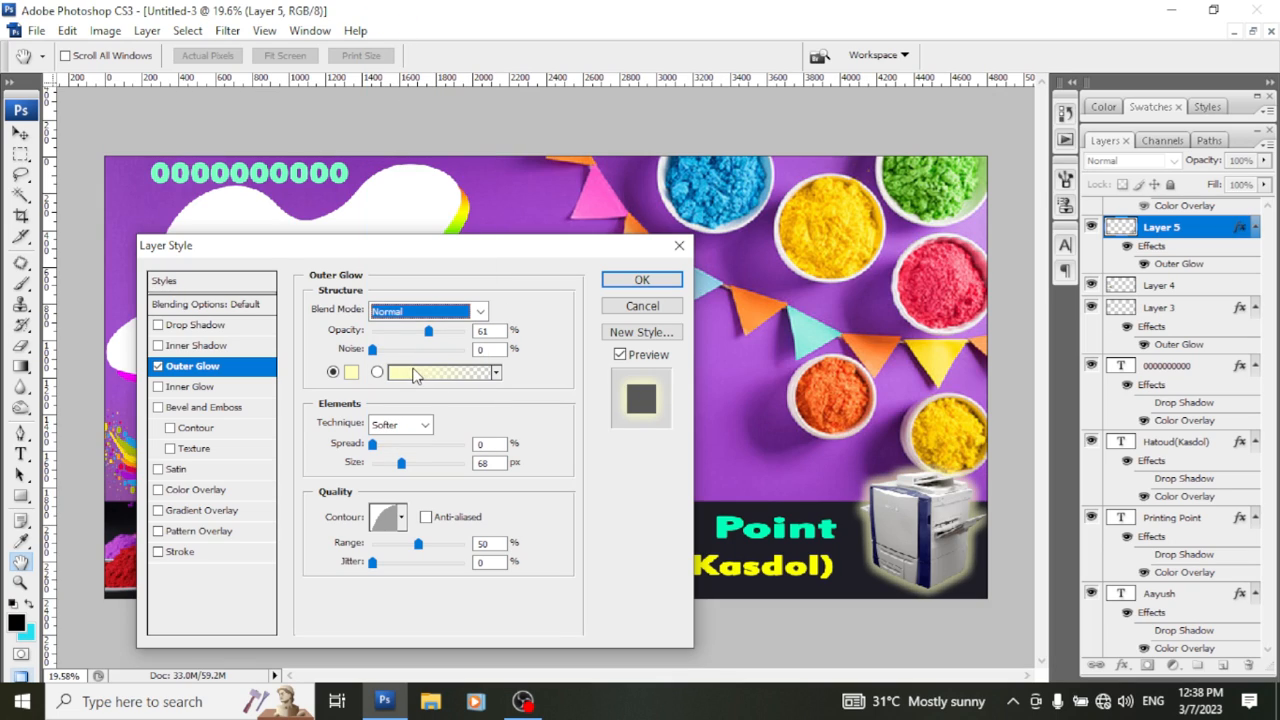
{"action": "left_click_drag", "start_coordinate": [425, 330], "coordinate": [431, 332]}
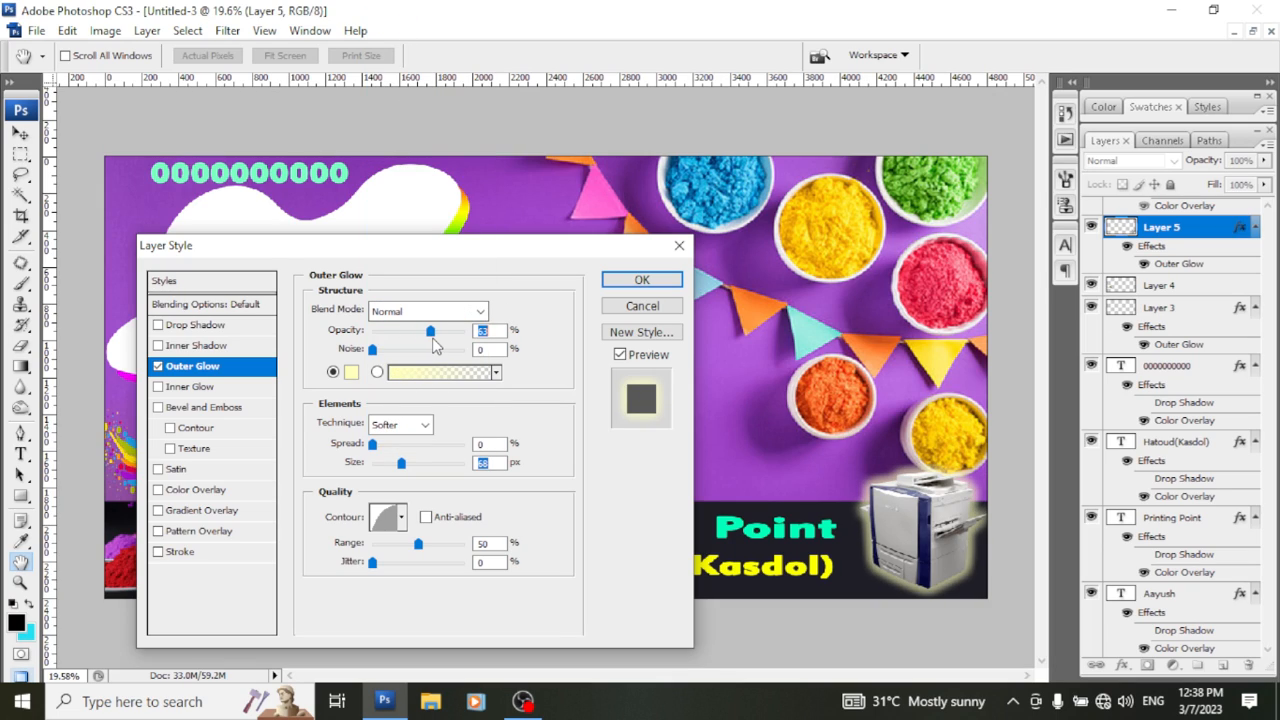
{"action": "left_click", "coordinate": [410, 312]}
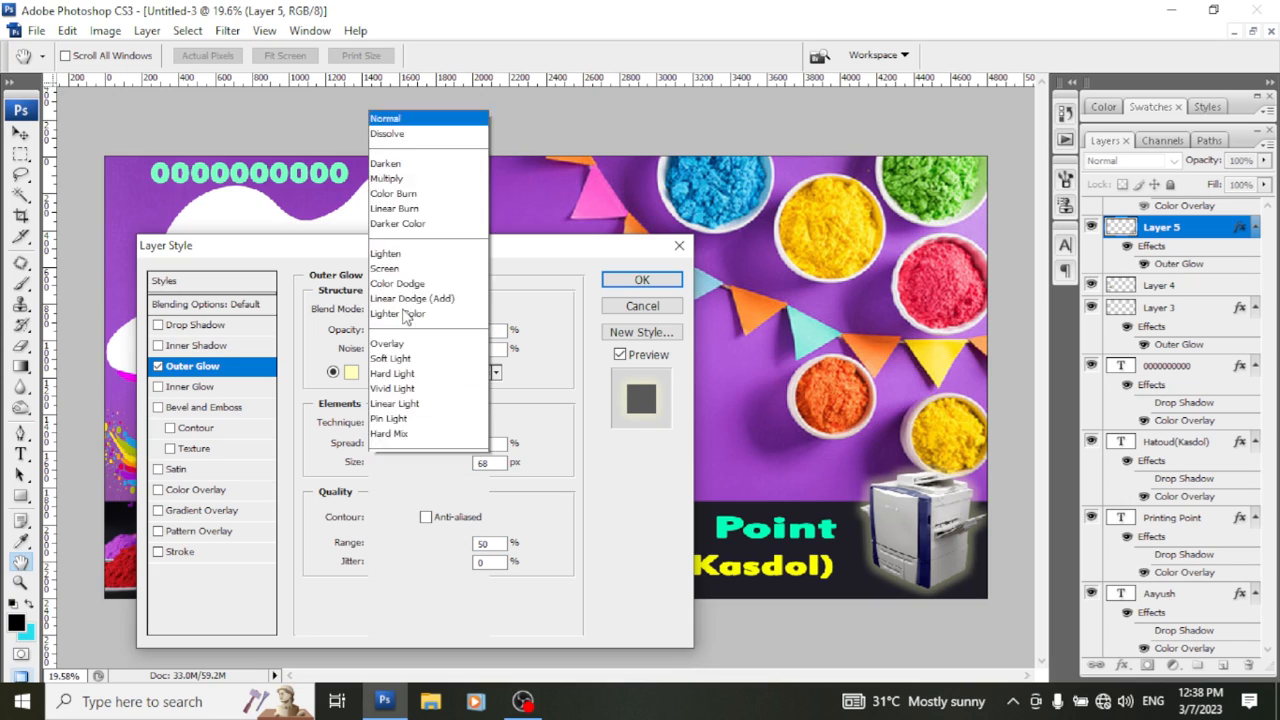
{"action": "left_click", "coordinate": [405, 326]}
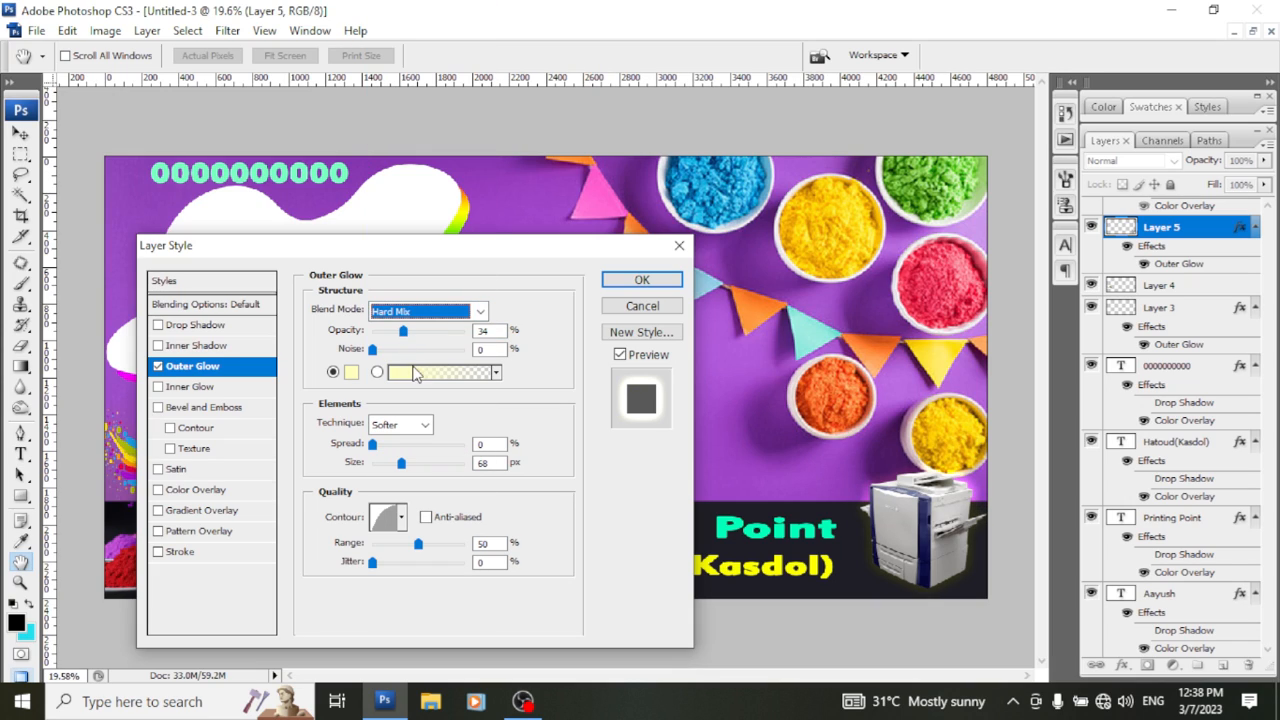
Step: Set Layer 5's Outer Glow to 52% opacity with the Lighten blend mode and apply the layer style
{"action": "left_click_drag", "start_coordinate": [403, 331], "coordinate": [430, 335]}
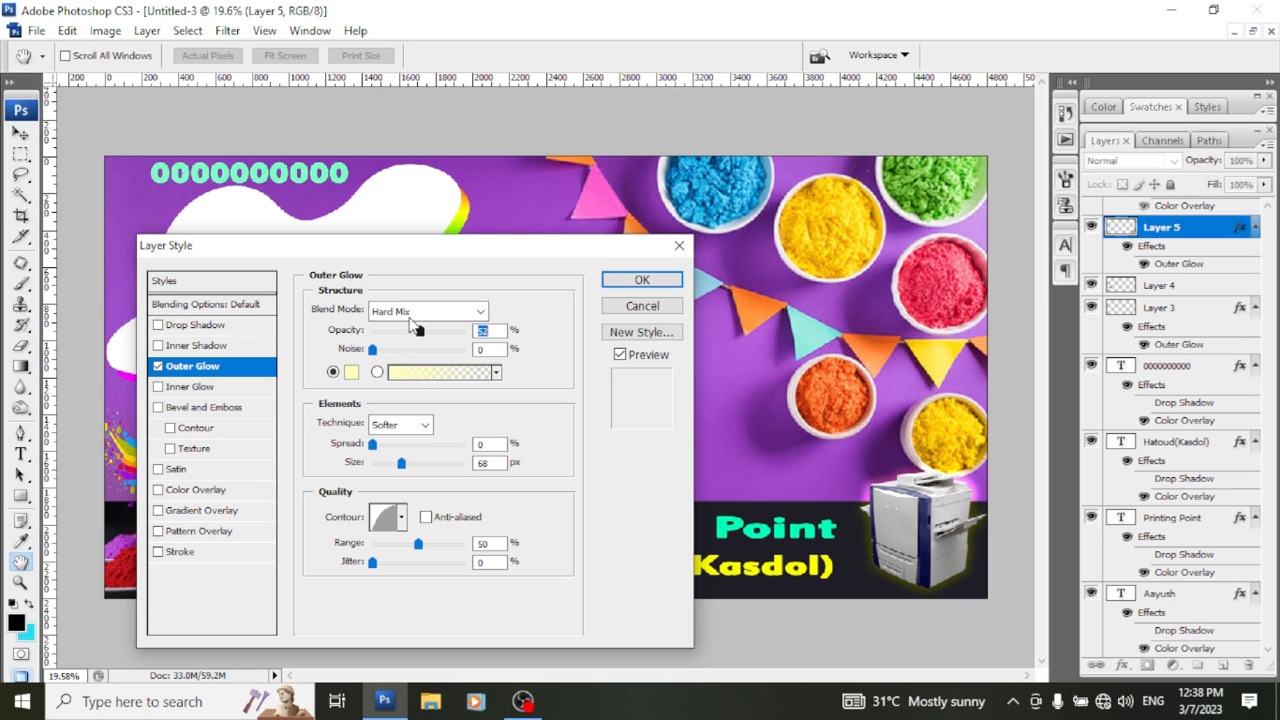
{"action": "left_click", "coordinate": [415, 311]}
{"action": "left_click", "coordinate": [404, 249]}
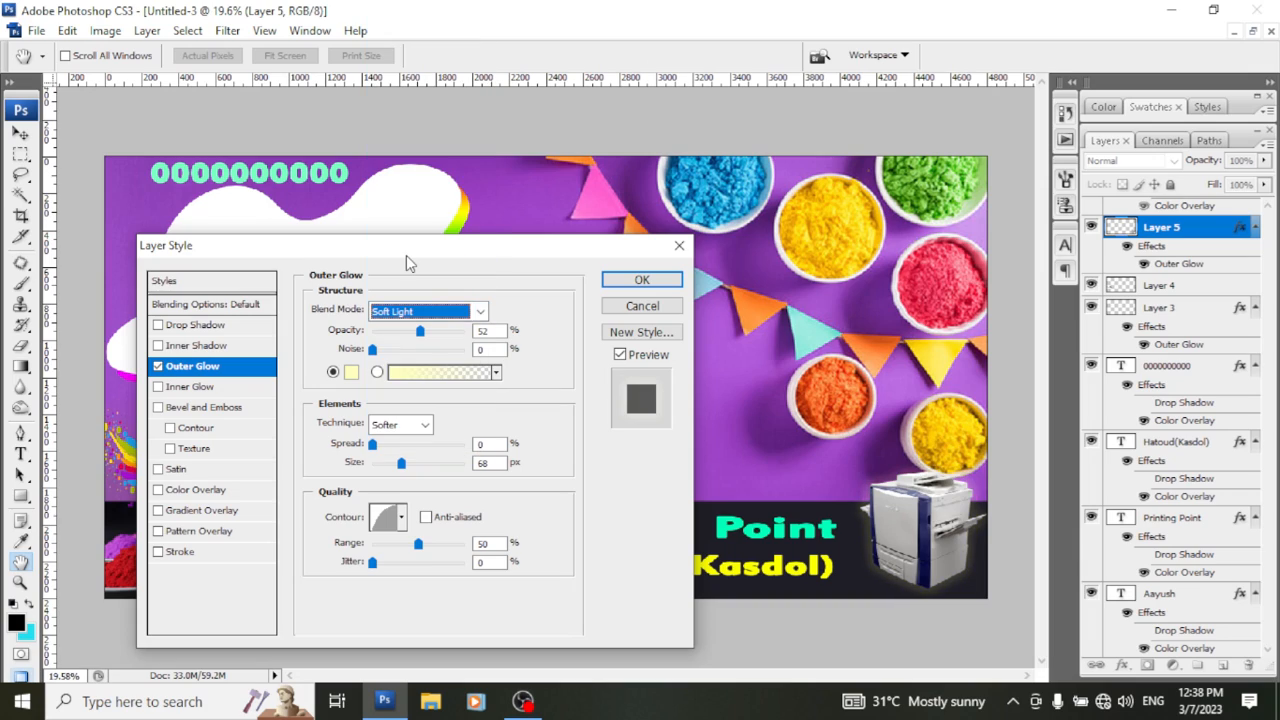
{"action": "left_click", "coordinate": [413, 313]}
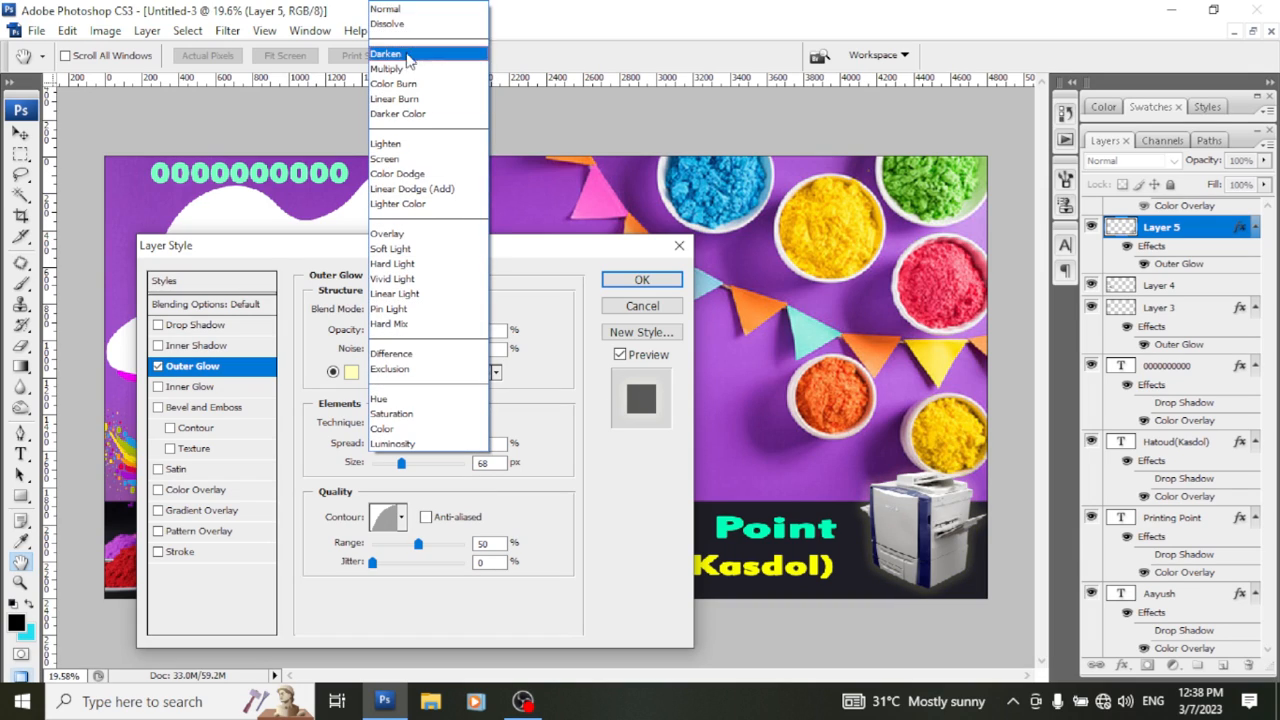
{"action": "left_click", "coordinate": [407, 144]}
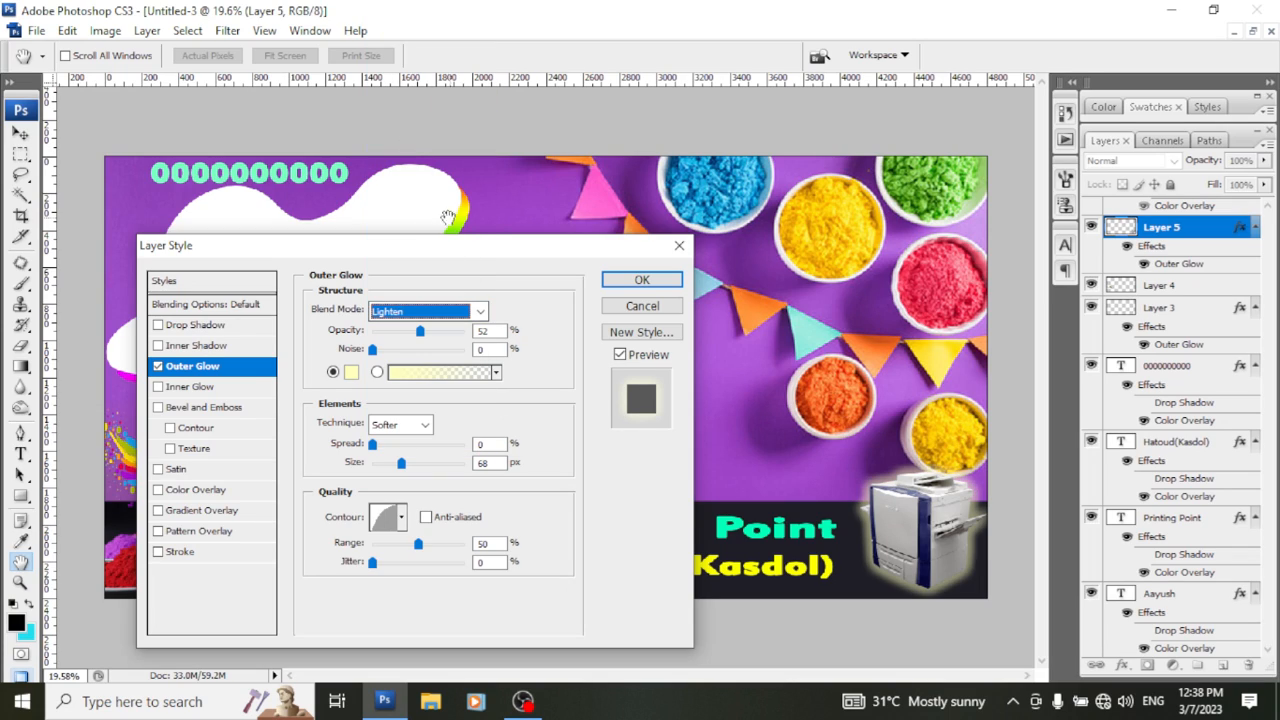
{"action": "left_click", "coordinate": [642, 280]}
Step: Make the Hindi greeting text layer visible and open its layer style settings clear of the text
{"action": "scroll", "coordinate": [1137, 283], "scroll_direction": "up", "scroll_amount": 3}
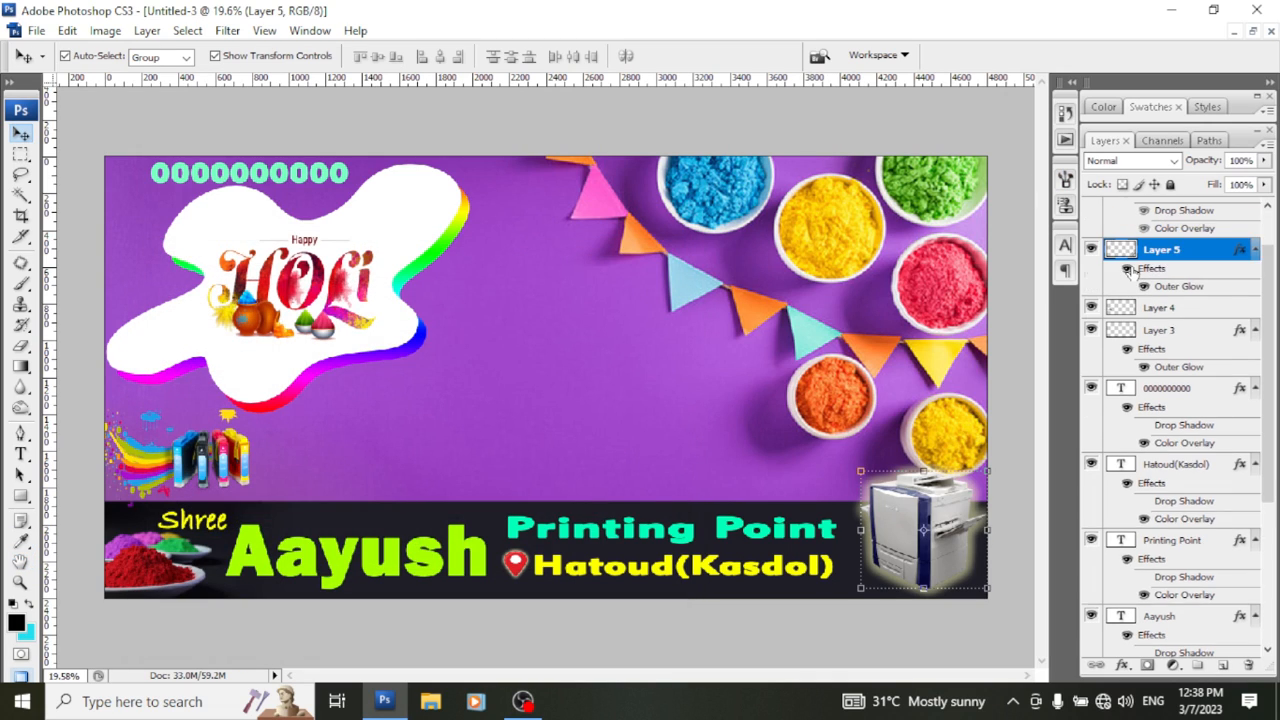
{"action": "left_click", "coordinate": [1091, 231]}
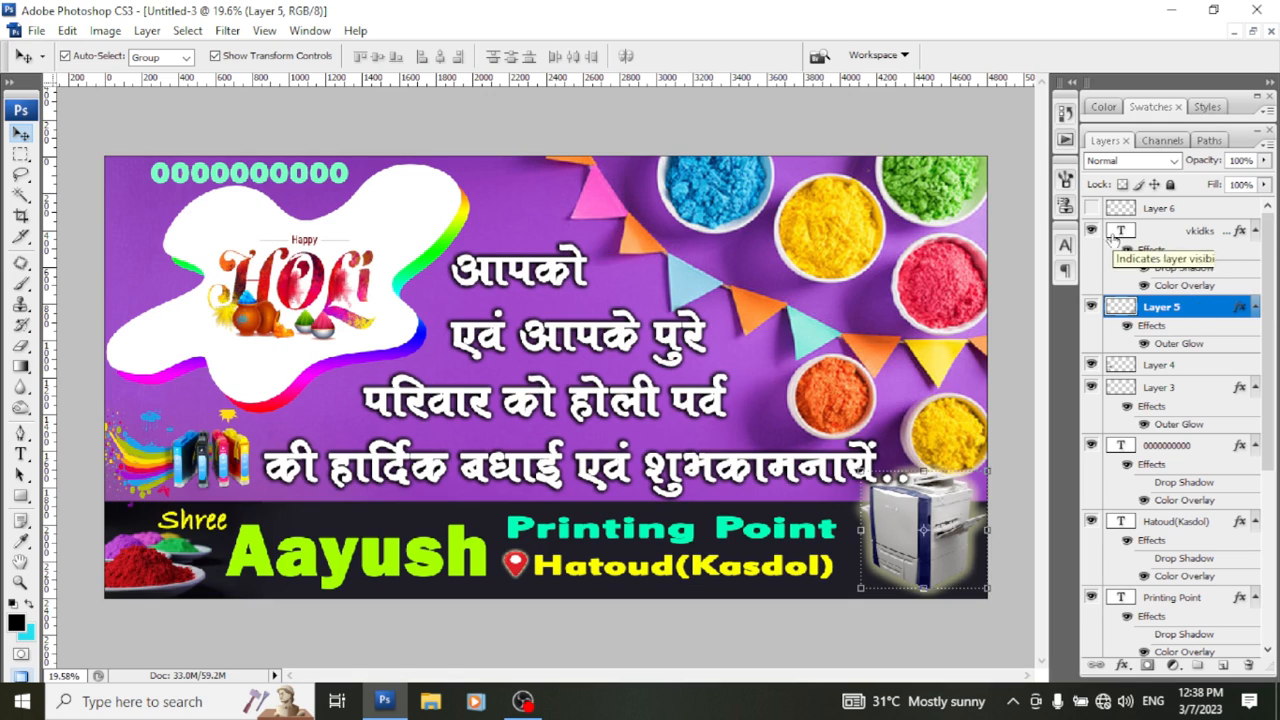
{"action": "left_click", "coordinate": [1165, 232]}
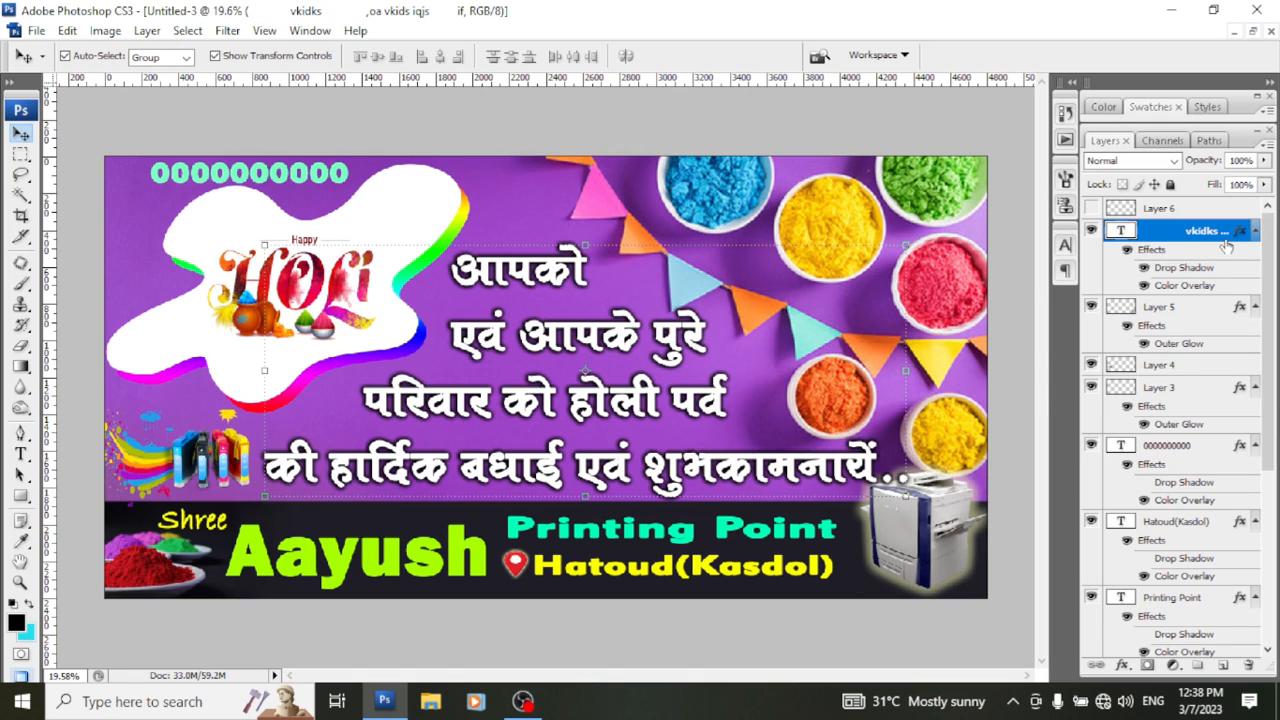
{"action": "double_click", "coordinate": [1200, 250]}
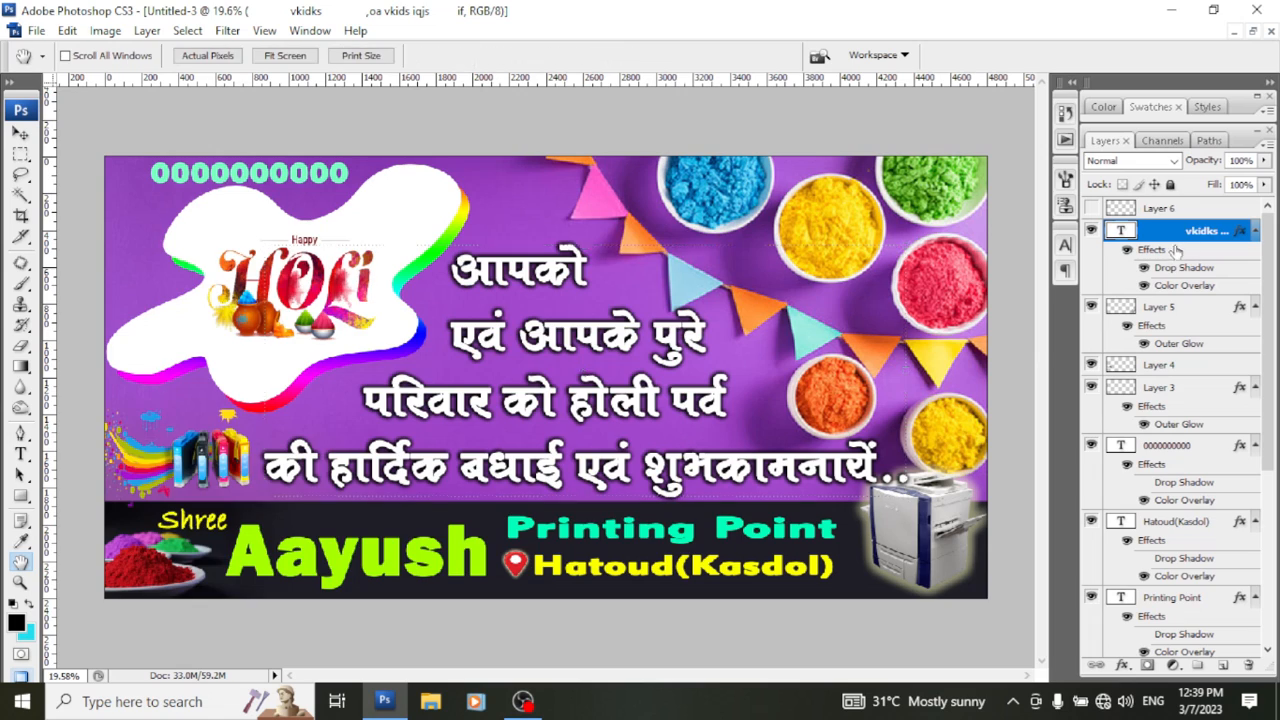
{"action": "left_click_drag", "start_coordinate": [512, 241], "coordinate": [1130, 232]}
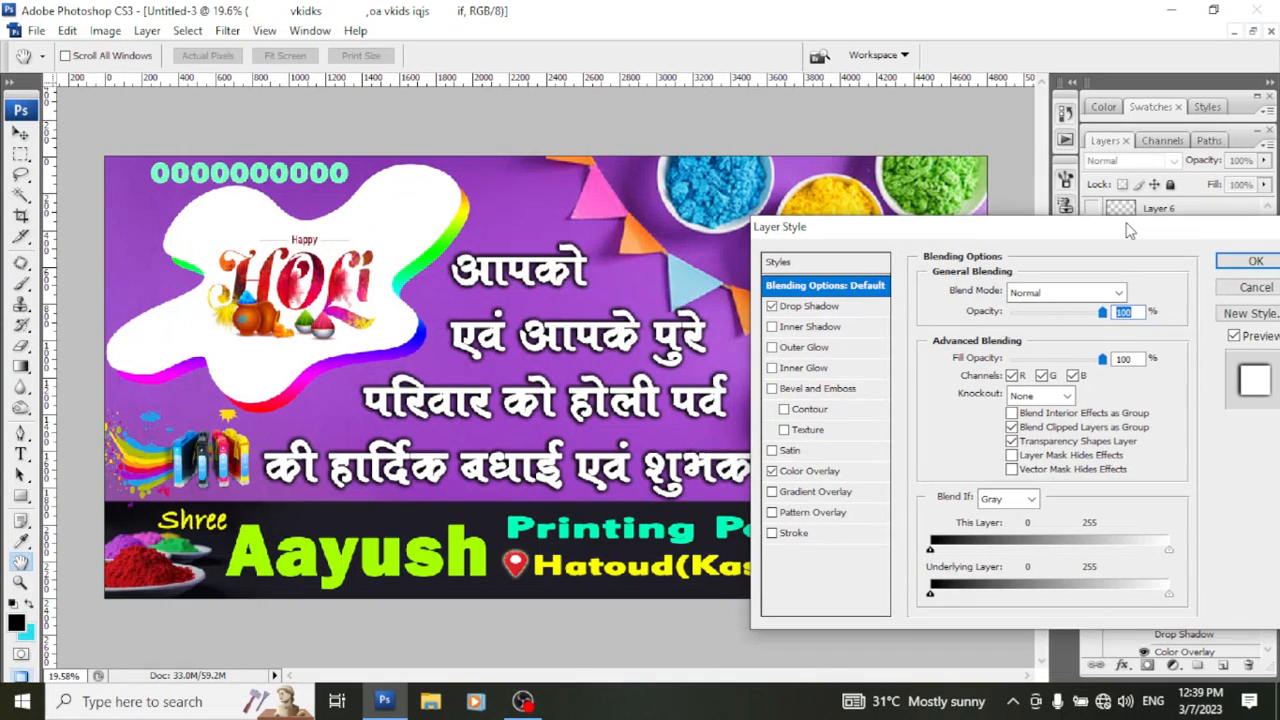
Step: Compare the greeting text with its Drop Shadow and Color Overlay each switched off and back on, and close the layer style
{"action": "left_click", "coordinate": [779, 312]}
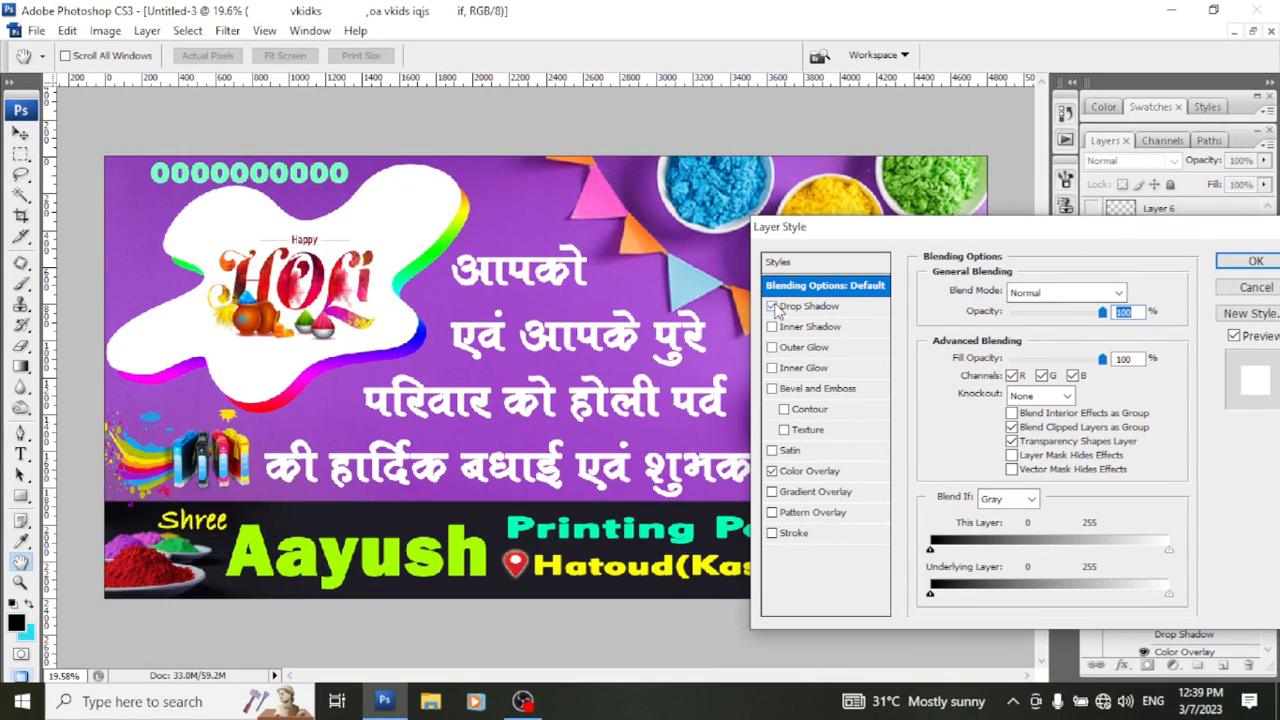
{"action": "left_click", "coordinate": [777, 311]}
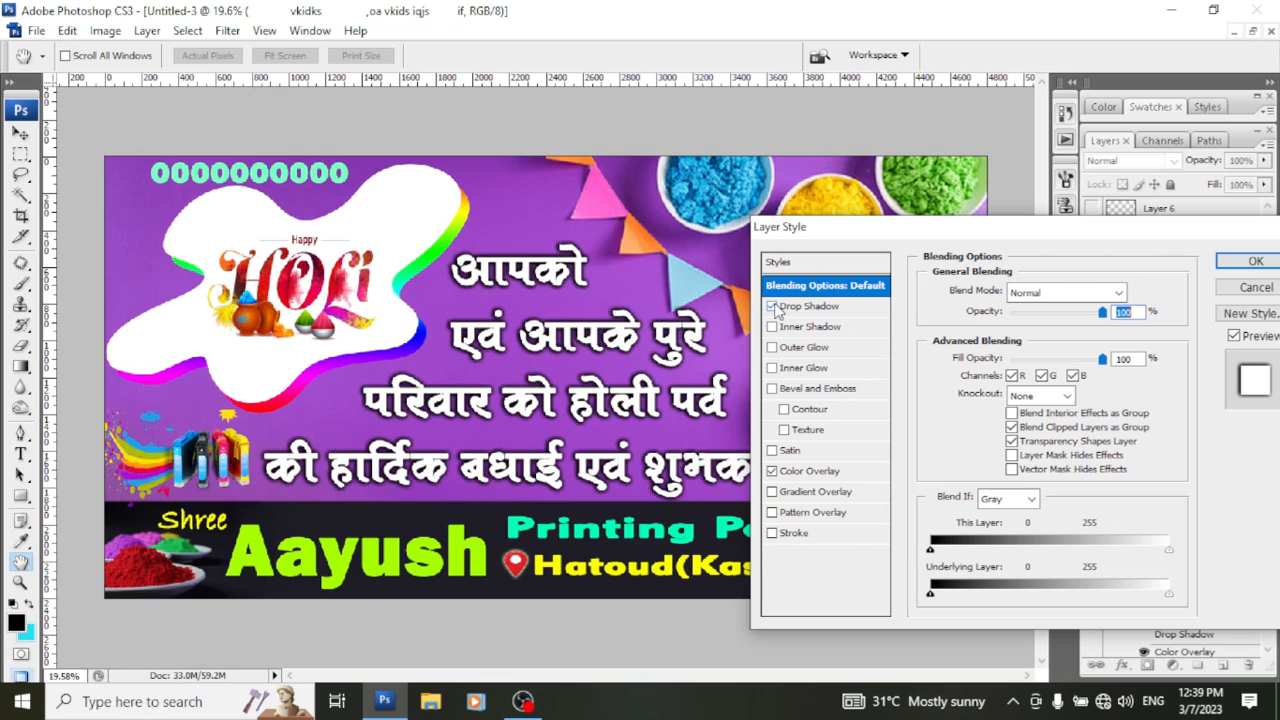
{"action": "left_click", "coordinate": [772, 471]}
{"action": "left_click", "coordinate": [772, 472]}
{"action": "left_click", "coordinate": [1250, 262]}
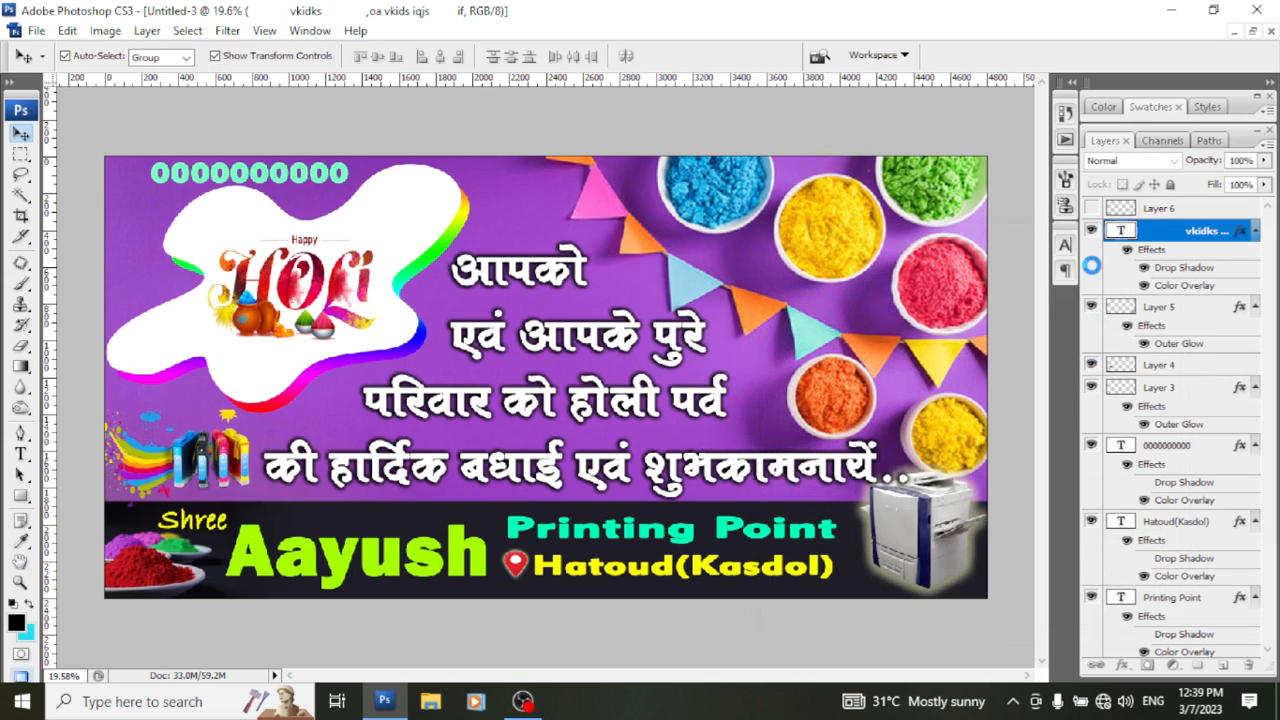
Step: Make Layer 6 with the WhatsApp icon visible, and select the Background layer
{"action": "left_click", "coordinate": [1091, 208]}
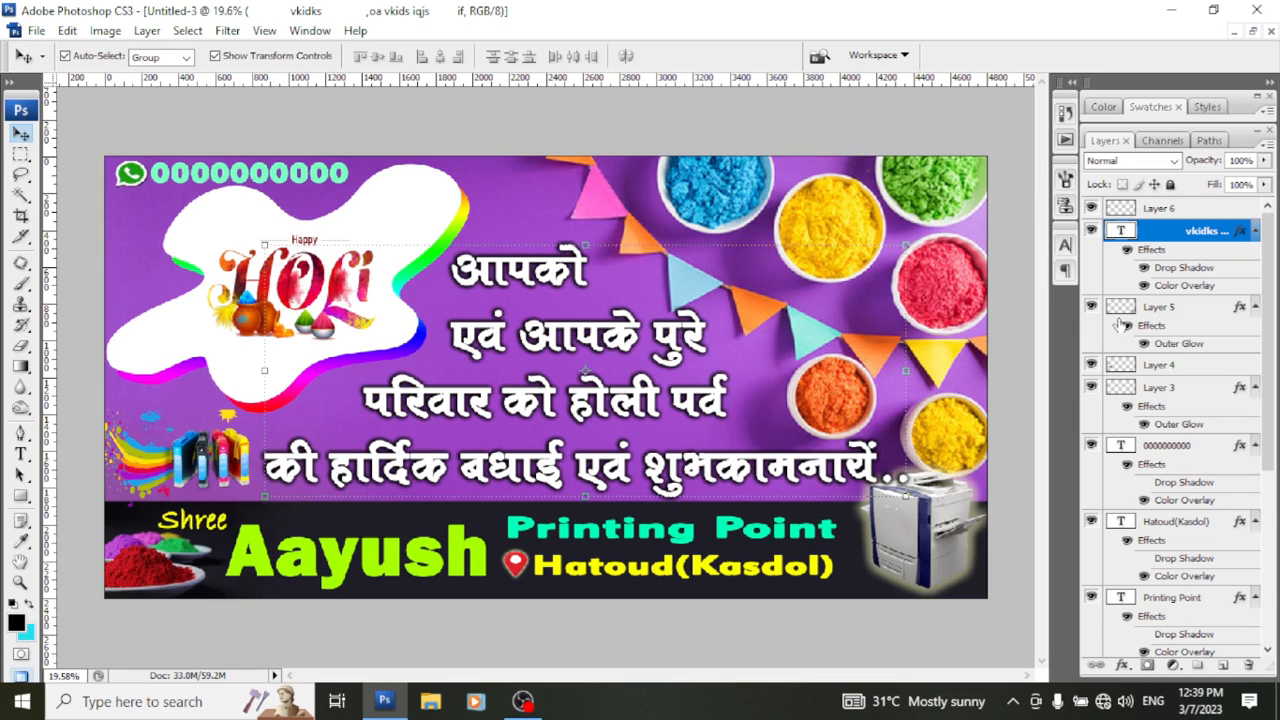
{"action": "left_click", "coordinate": [1160, 208]}
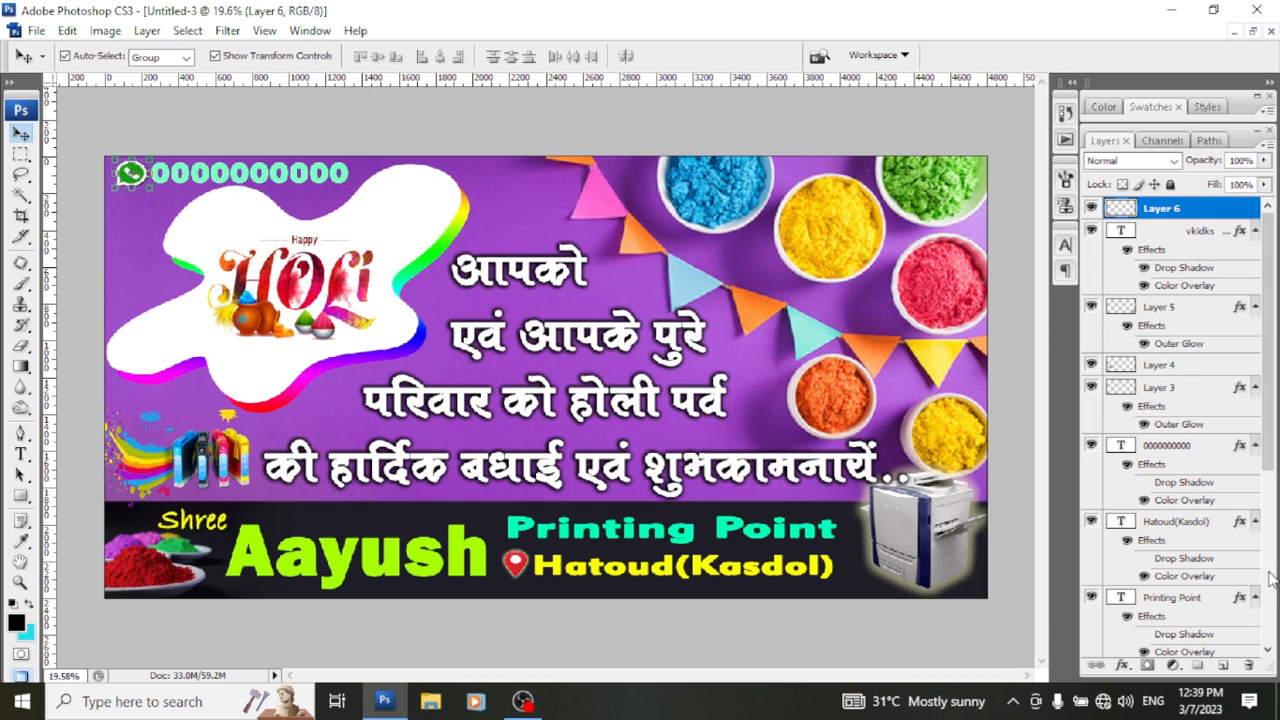
{"action": "scroll", "coordinate": [1197, 363], "scroll_direction": "down", "scroll_amount": 5}
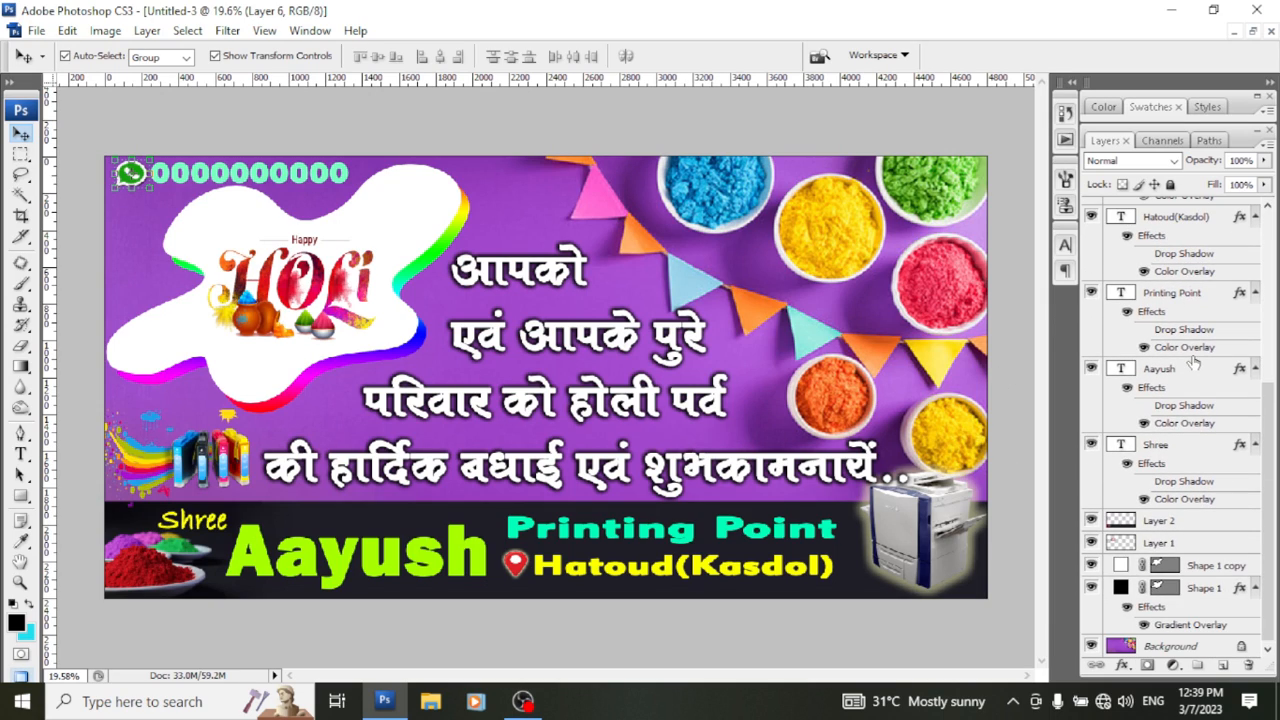
{"action": "left_click", "coordinate": [1207, 647]}
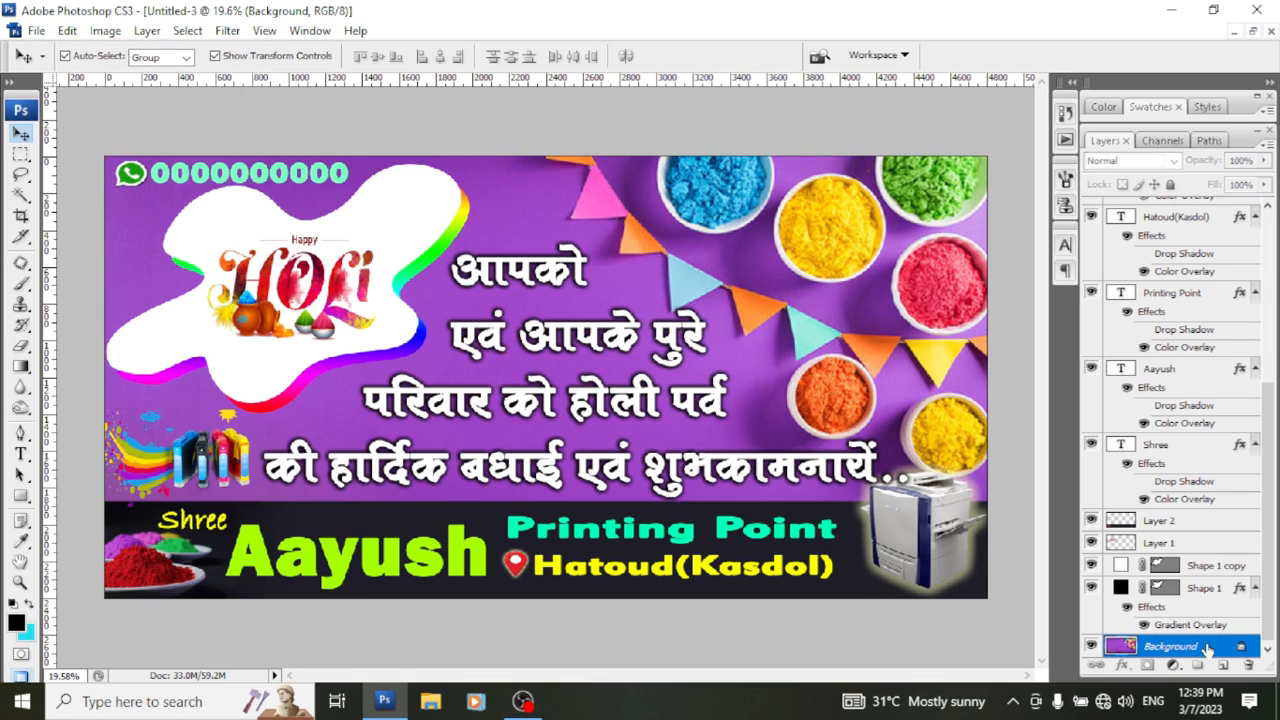
Step: Flatten the whole banner into a single image and duplicate it onto a new layer
{"action": "right_click", "coordinate": [1209, 646]}
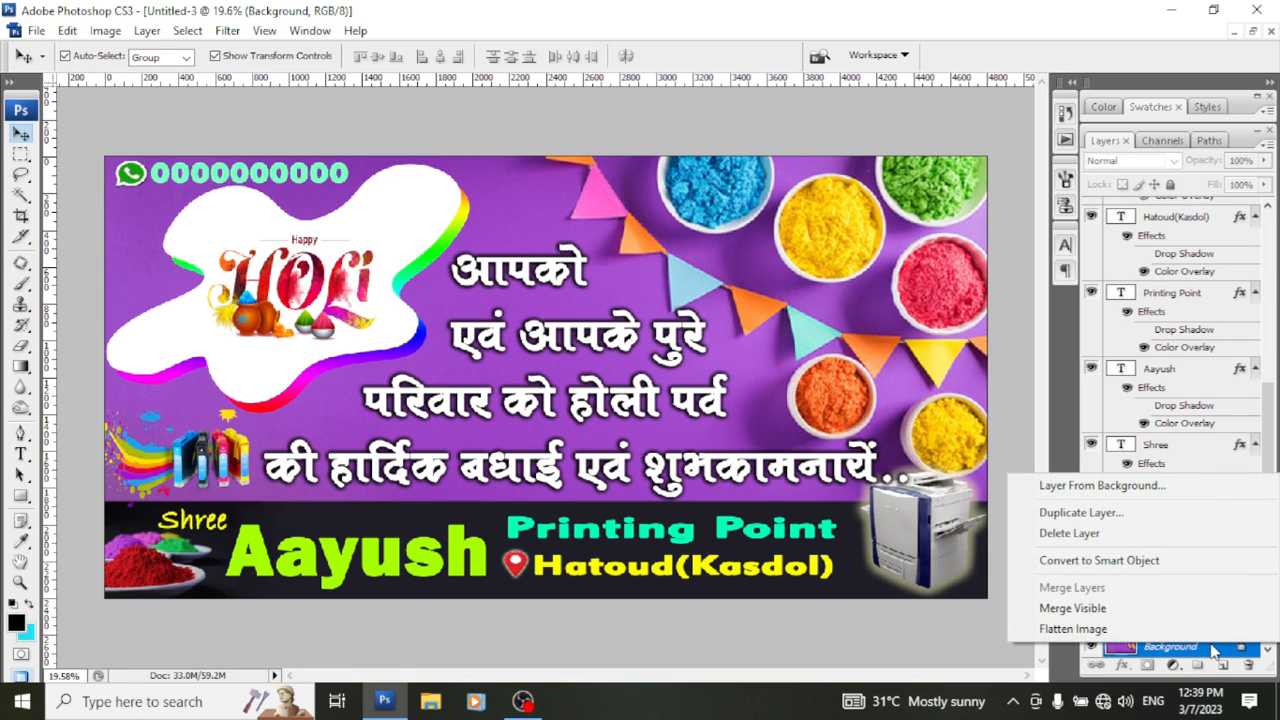
{"action": "left_click", "coordinate": [1130, 630]}
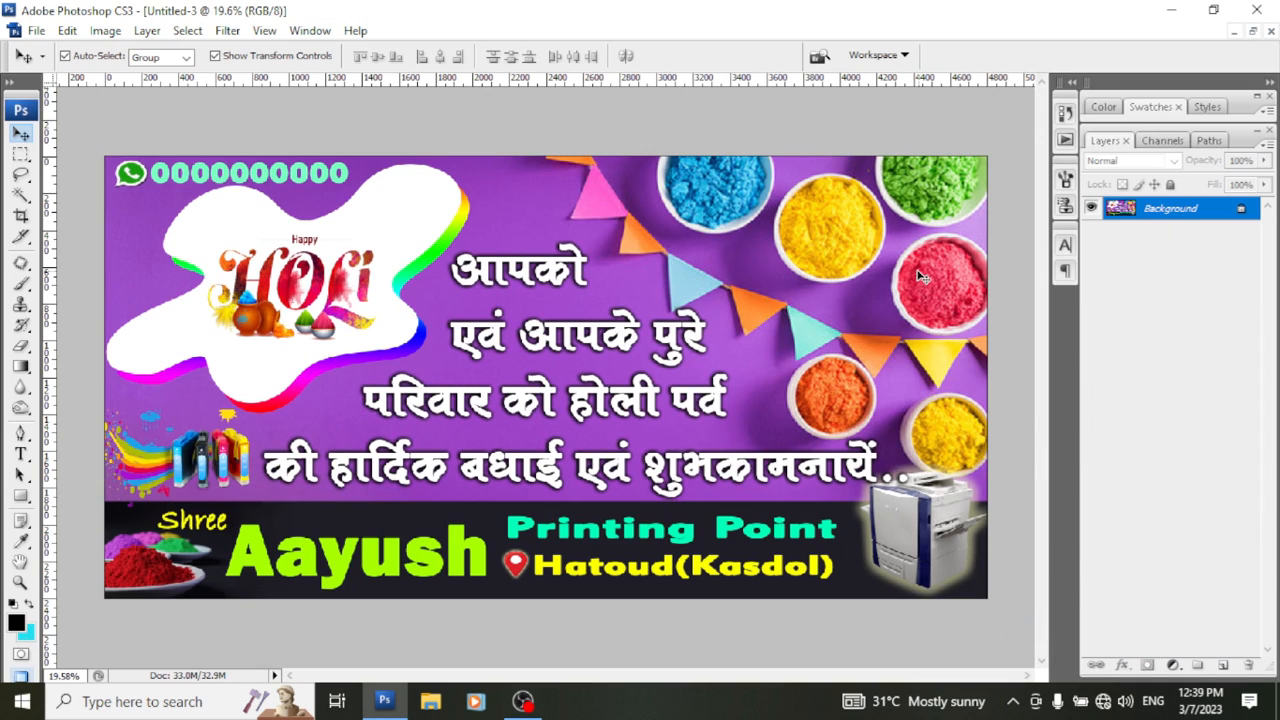
{"action": "key", "text": "ctrl+j"}
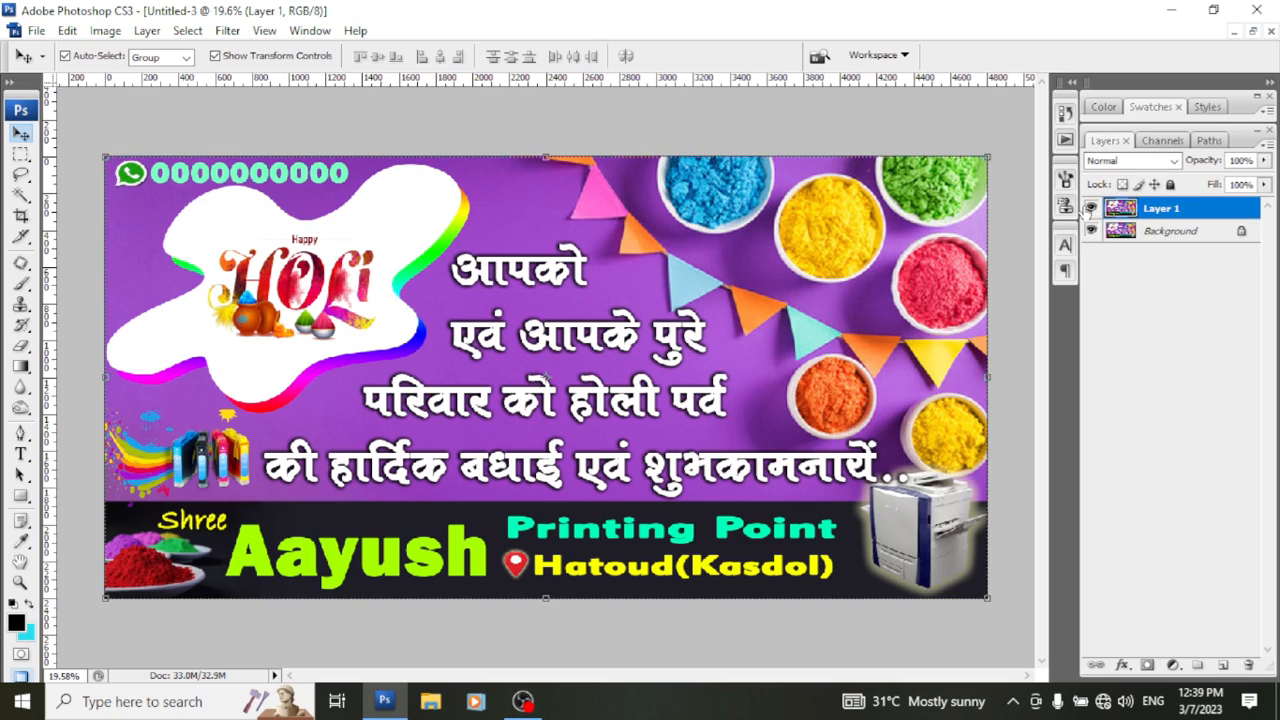
Step: Convert the locked Background into a regular layer and scale Layer 1 about its centre to 94.5% width and 91.1% height
{"action": "double_click", "coordinate": [1243, 231]}
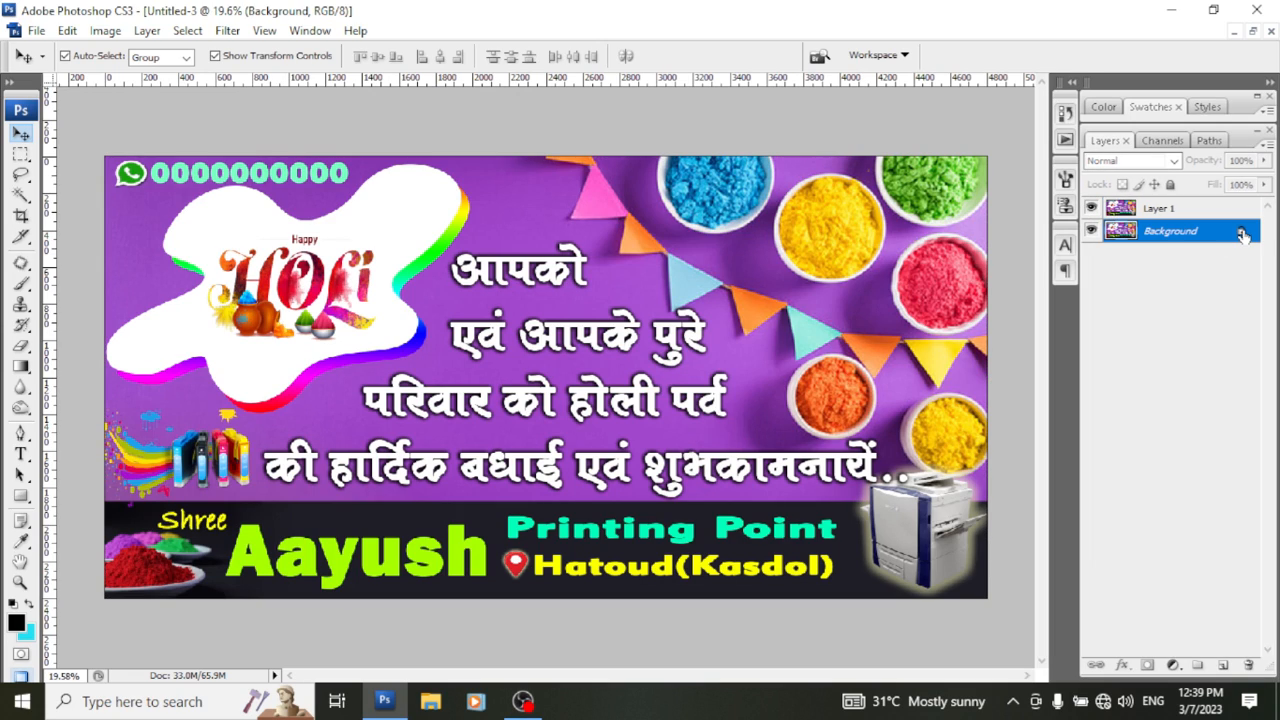
{"action": "left_click", "coordinate": [824, 225]}
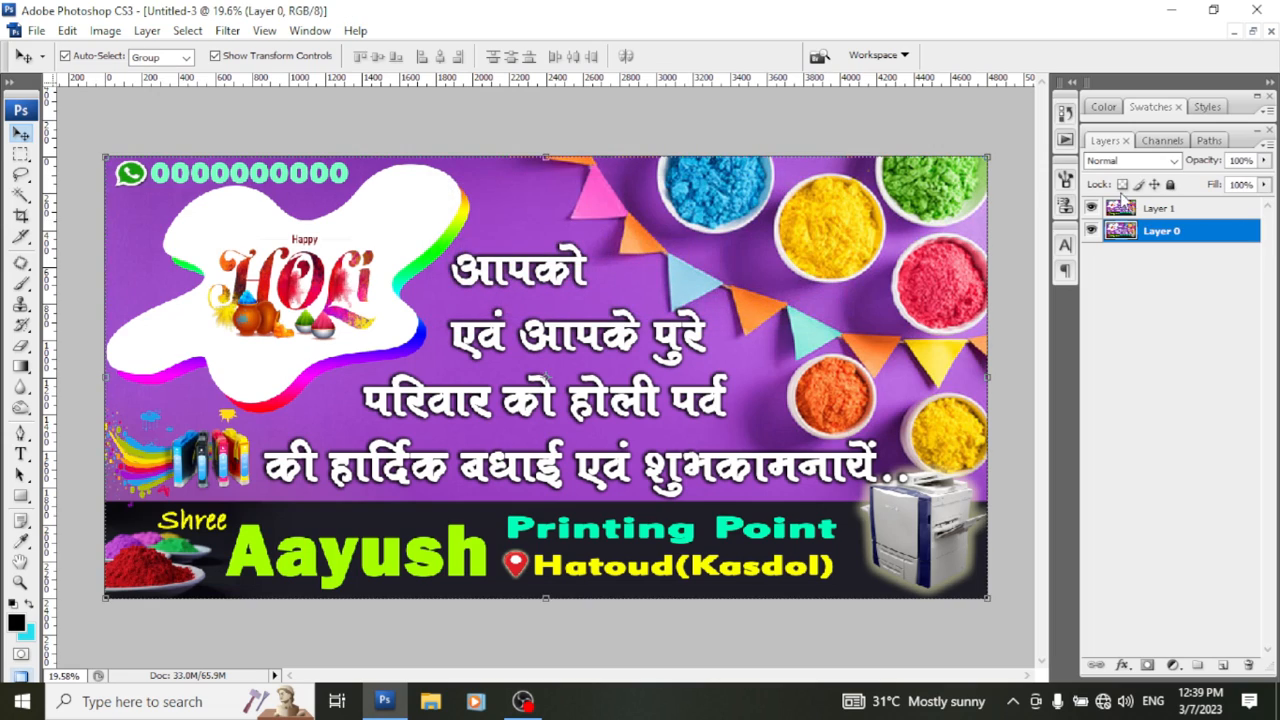
{"action": "left_click", "coordinate": [1166, 212]}
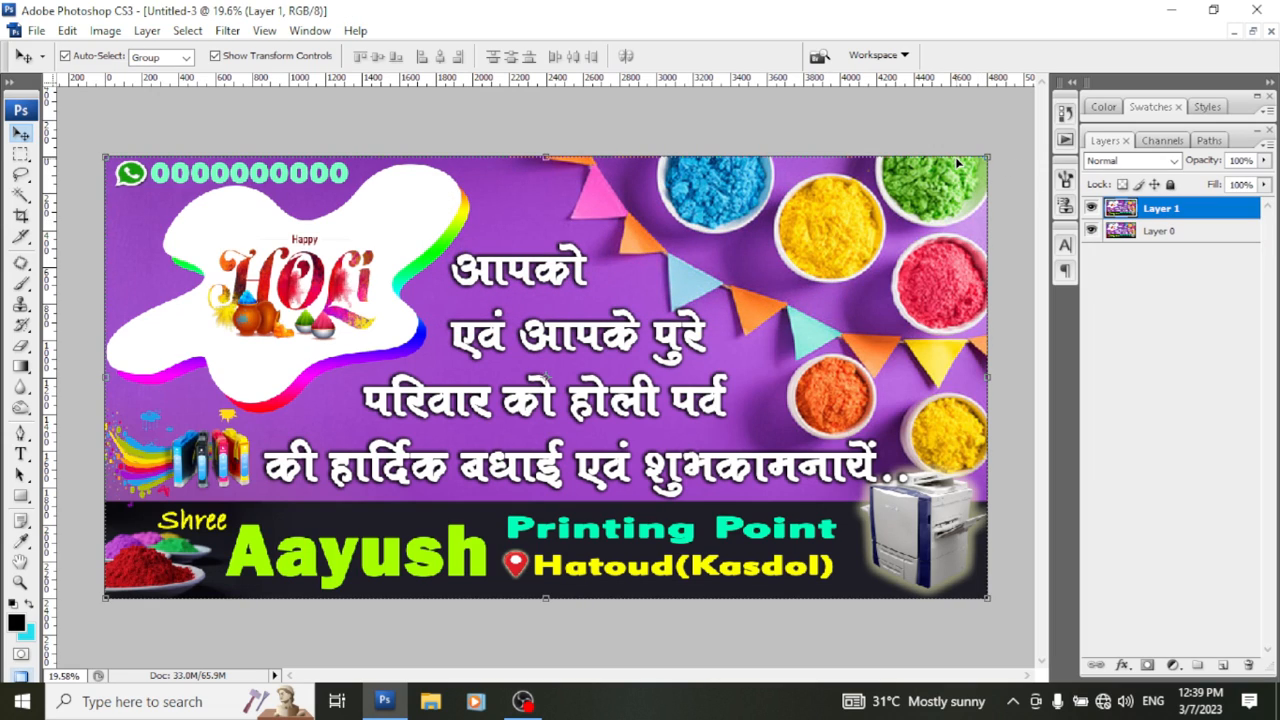
{"action": "left_click", "coordinate": [987, 158]}
{"action": "left_click_drag", "start_coordinate": [965, 588], "coordinate": [962, 585]}
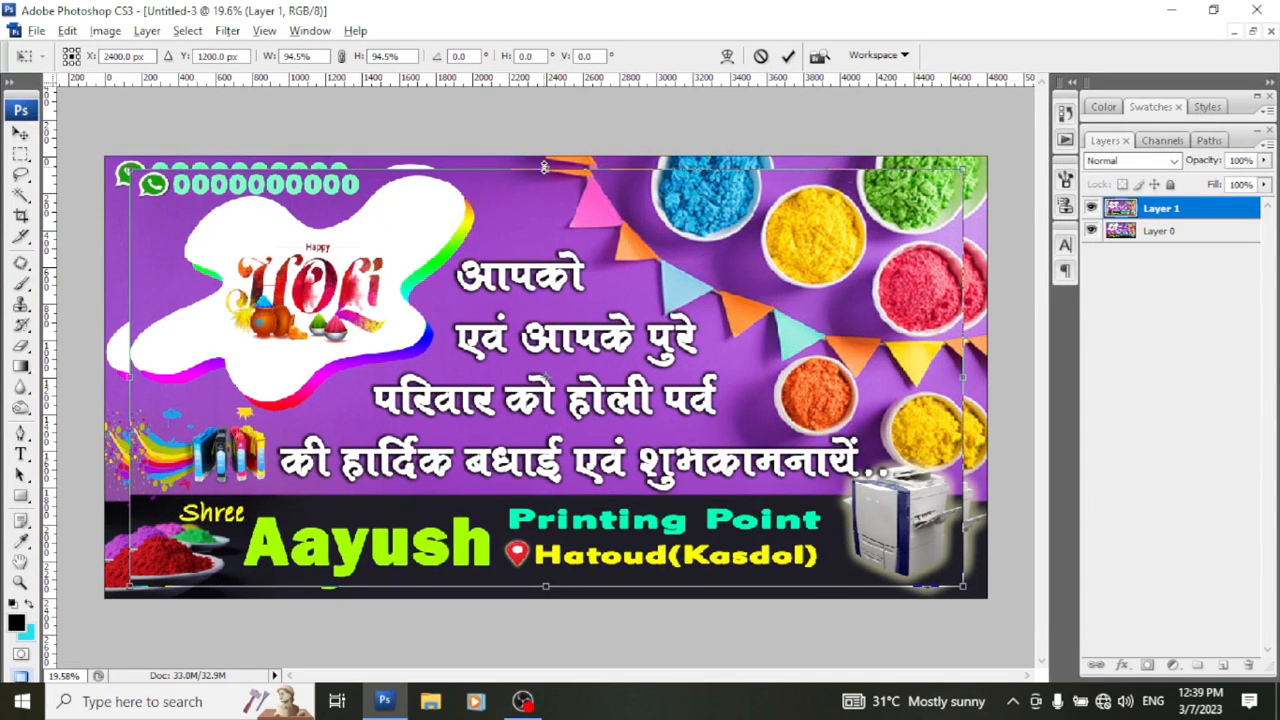
{"action": "left_click_drag", "start_coordinate": [545, 169], "coordinate": [544, 175]}
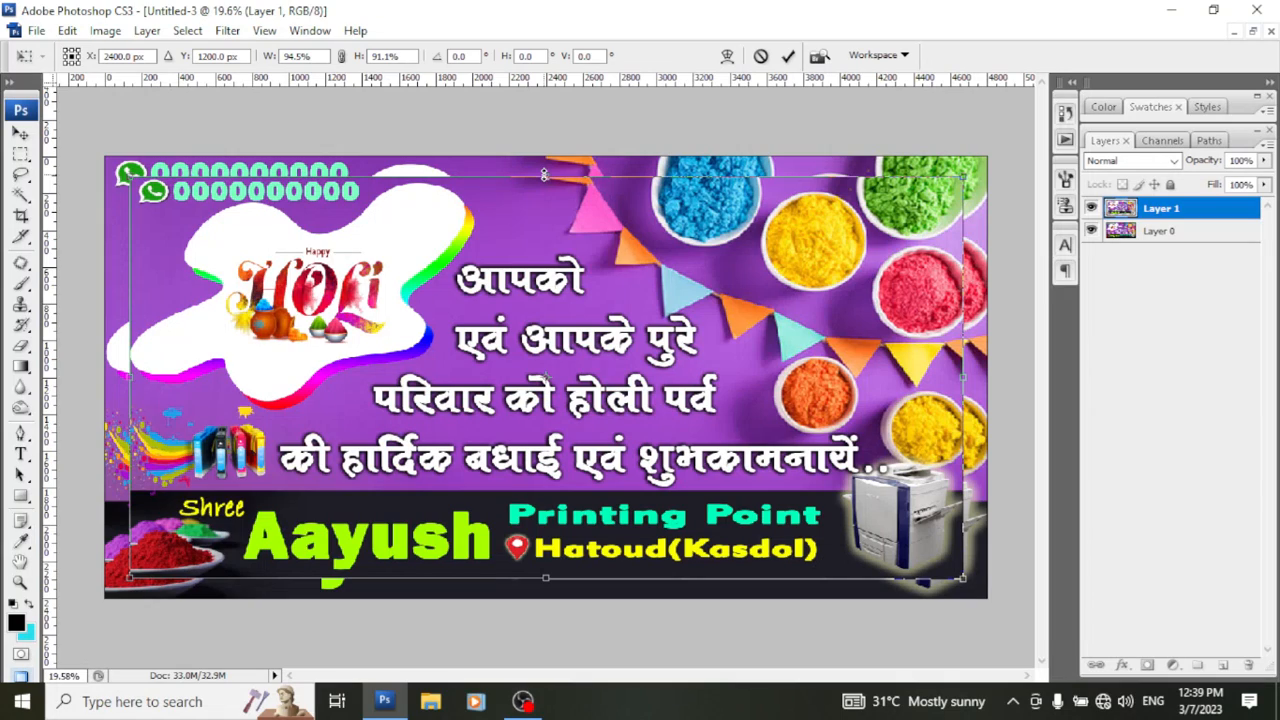
{"action": "key", "text": "Return"}
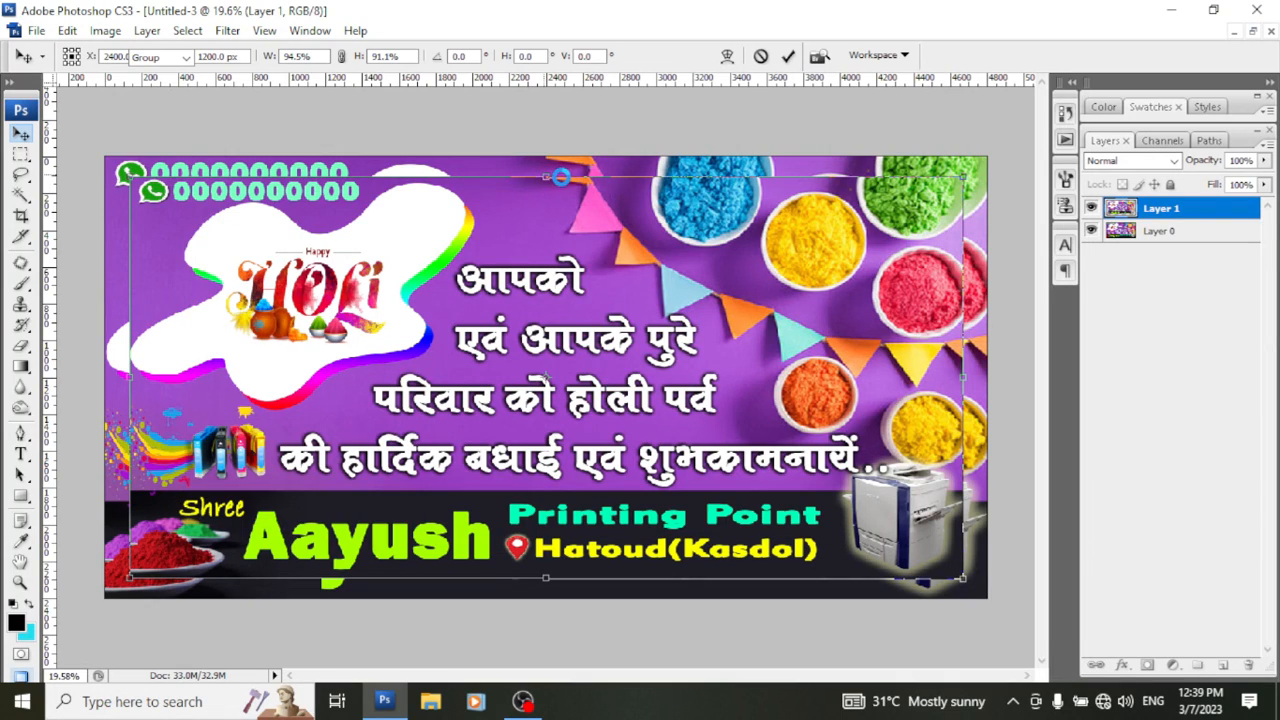
Step: Give Layer 0 an Inner Shadow with a size of 125 px and apply the layer style
{"action": "left_click", "coordinate": [1212, 233]}
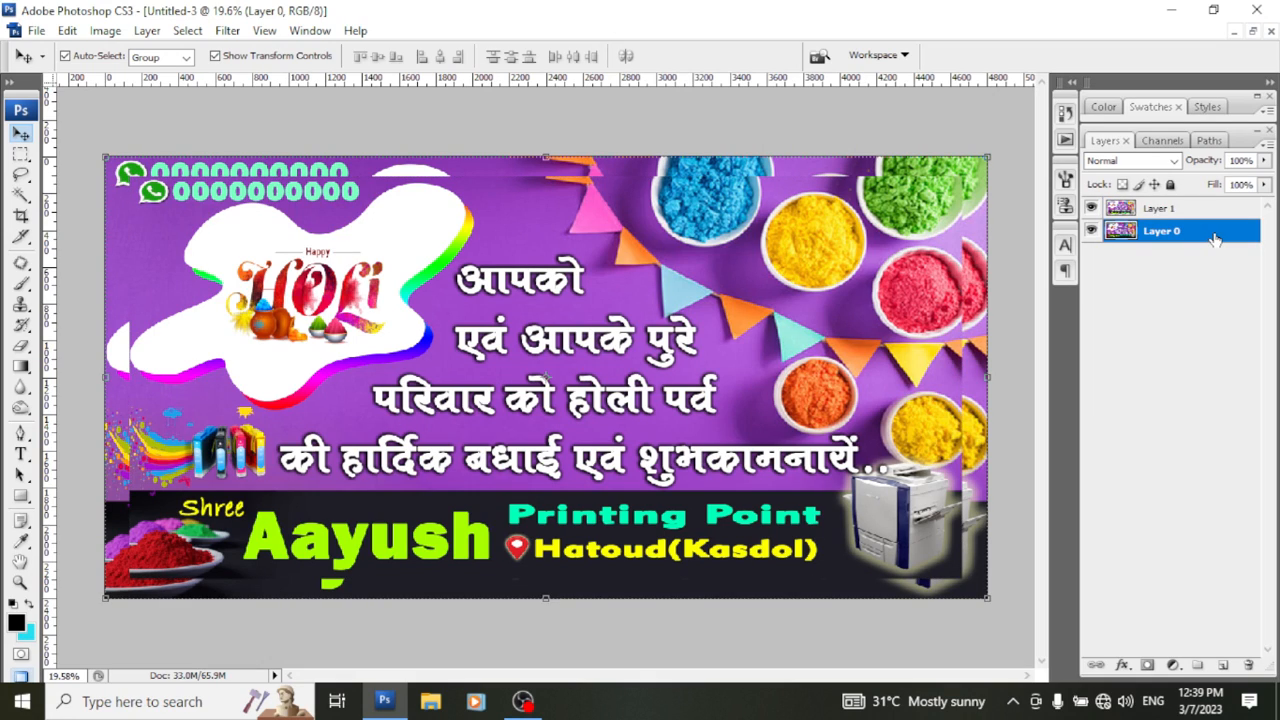
{"action": "double_click", "coordinate": [1213, 238]}
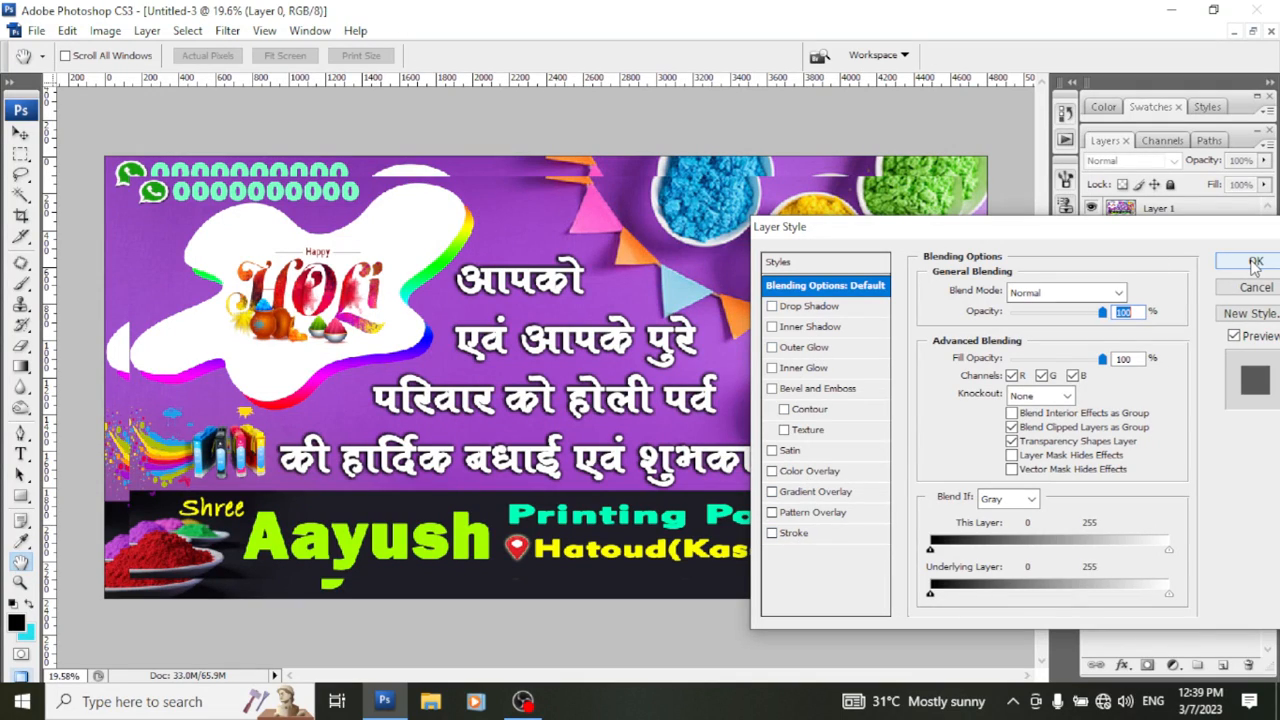
{"action": "left_click", "coordinate": [805, 306]}
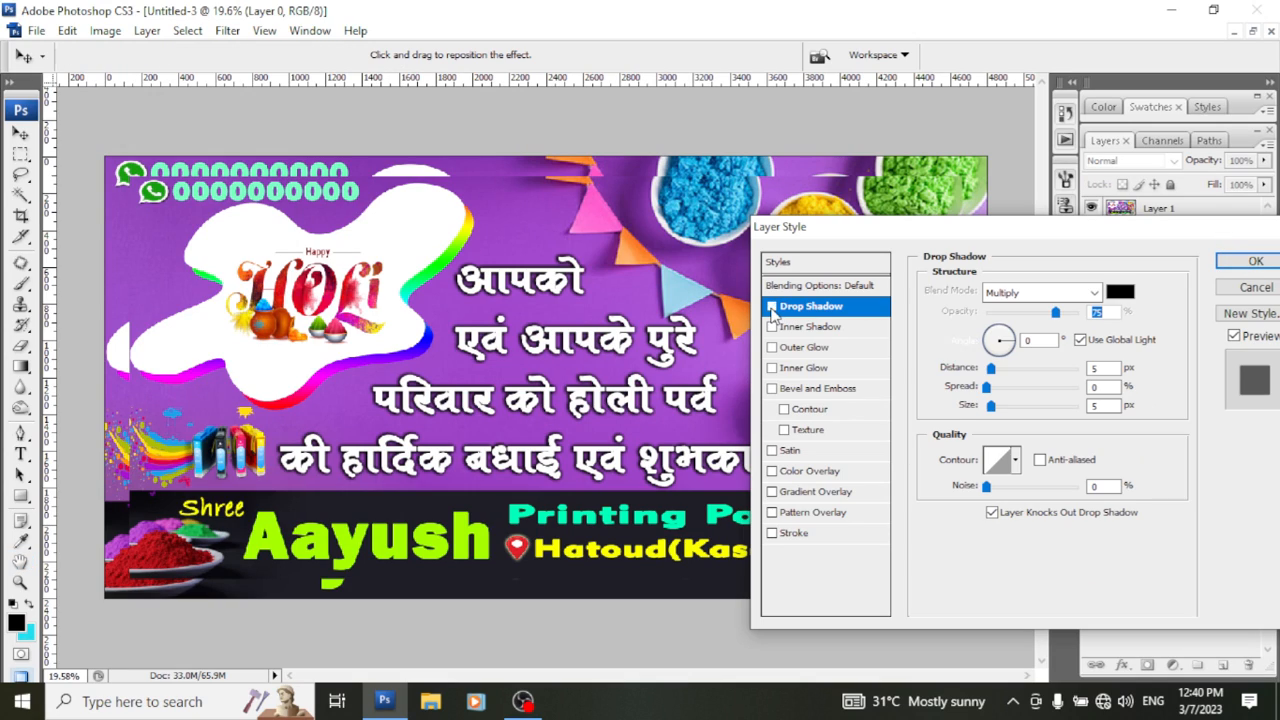
{"action": "left_click", "coordinate": [810, 327]}
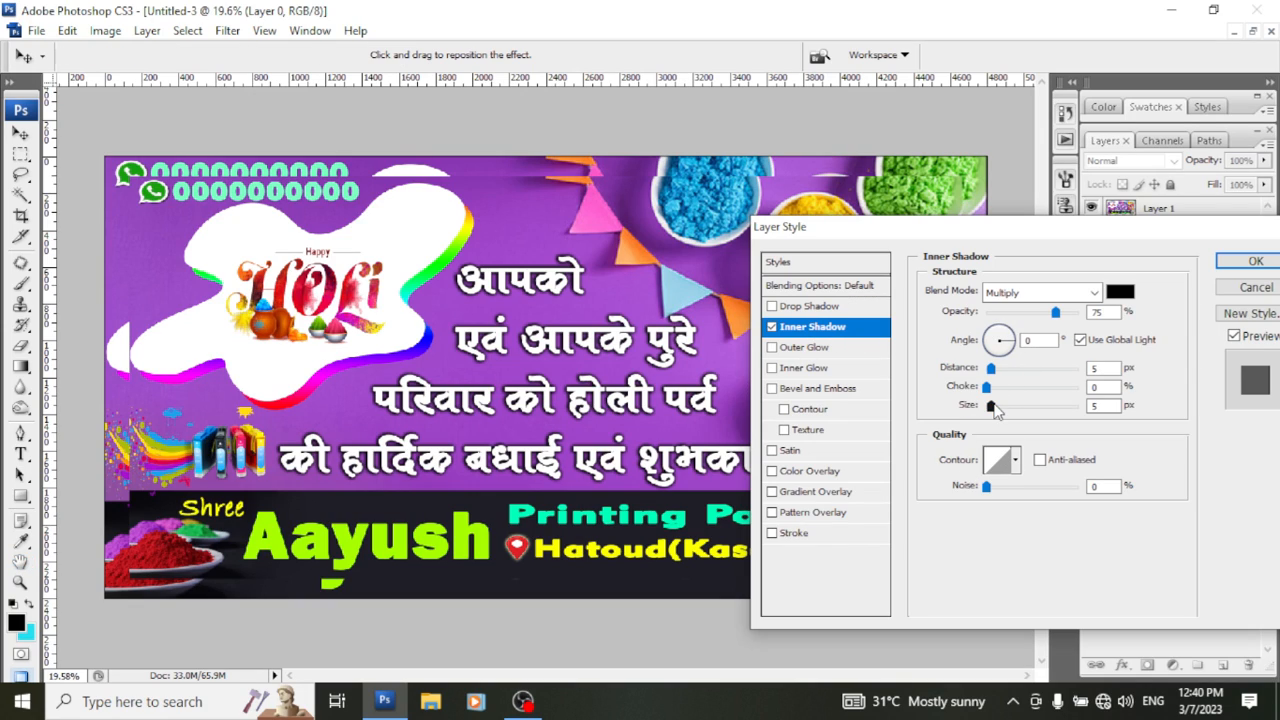
{"action": "left_click_drag", "start_coordinate": [992, 406], "coordinate": [1035, 407]}
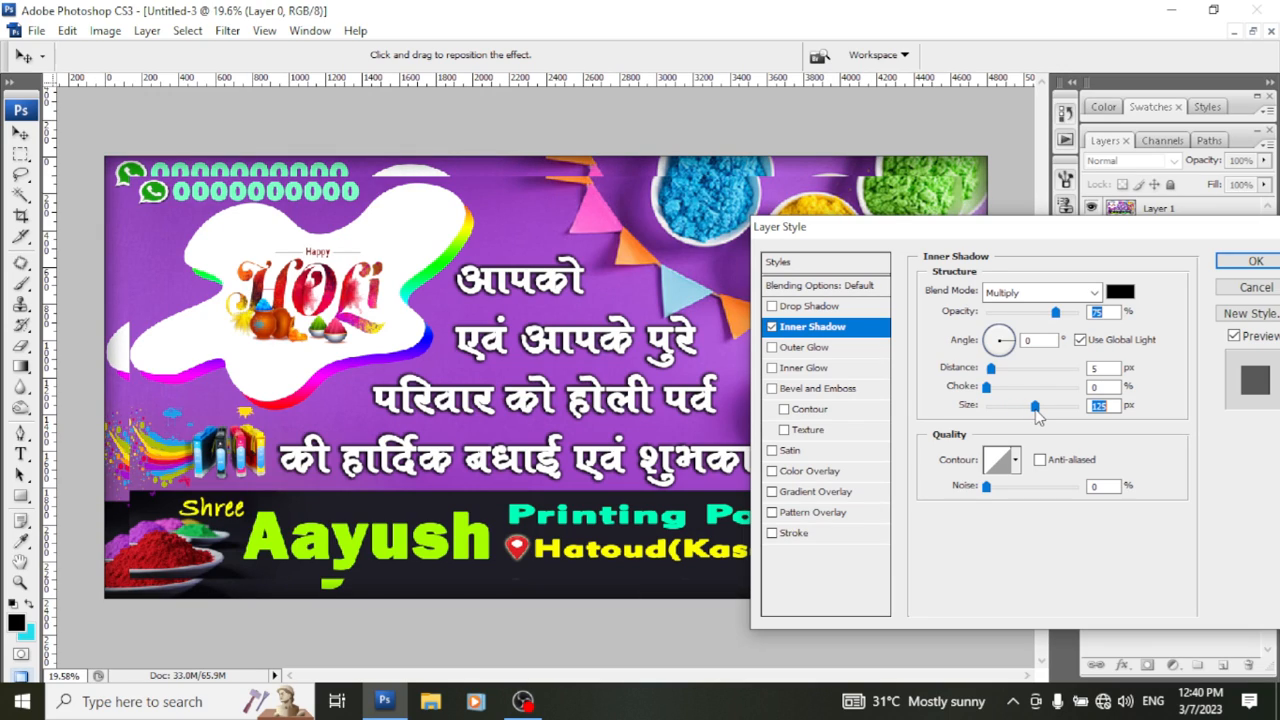
{"action": "left_click", "coordinate": [1230, 260]}
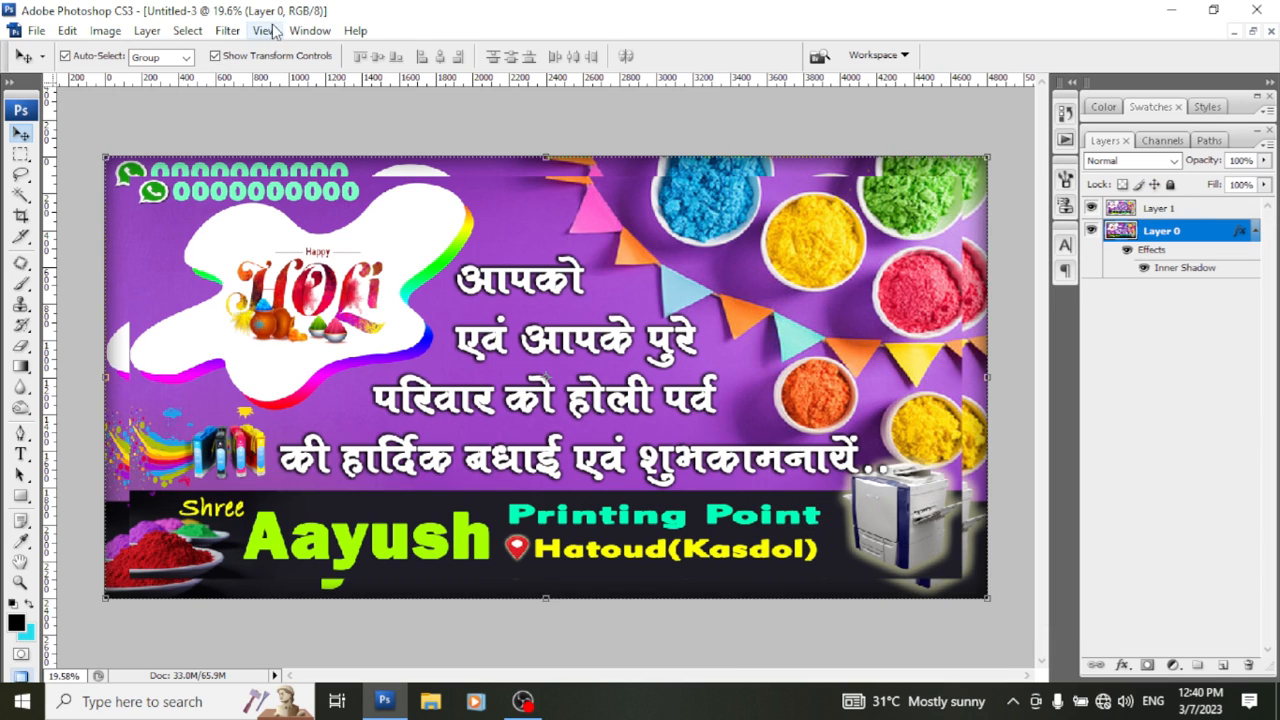
Step: Apply a Gaussian Blur with a 45-pixel radius to Layer 0
{"action": "left_click", "coordinate": [228, 31]}
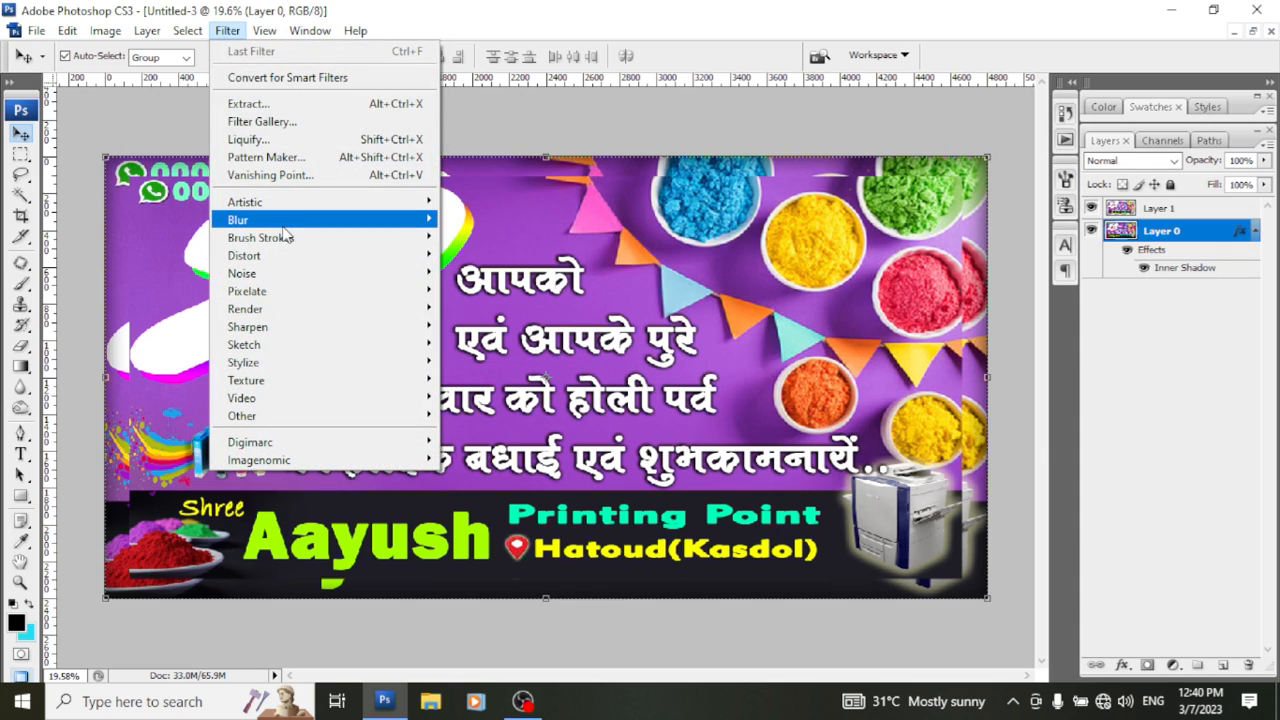
{"action": "mouse_move", "coordinate": [284, 224]}
{"action": "left_click", "coordinate": [495, 290]}
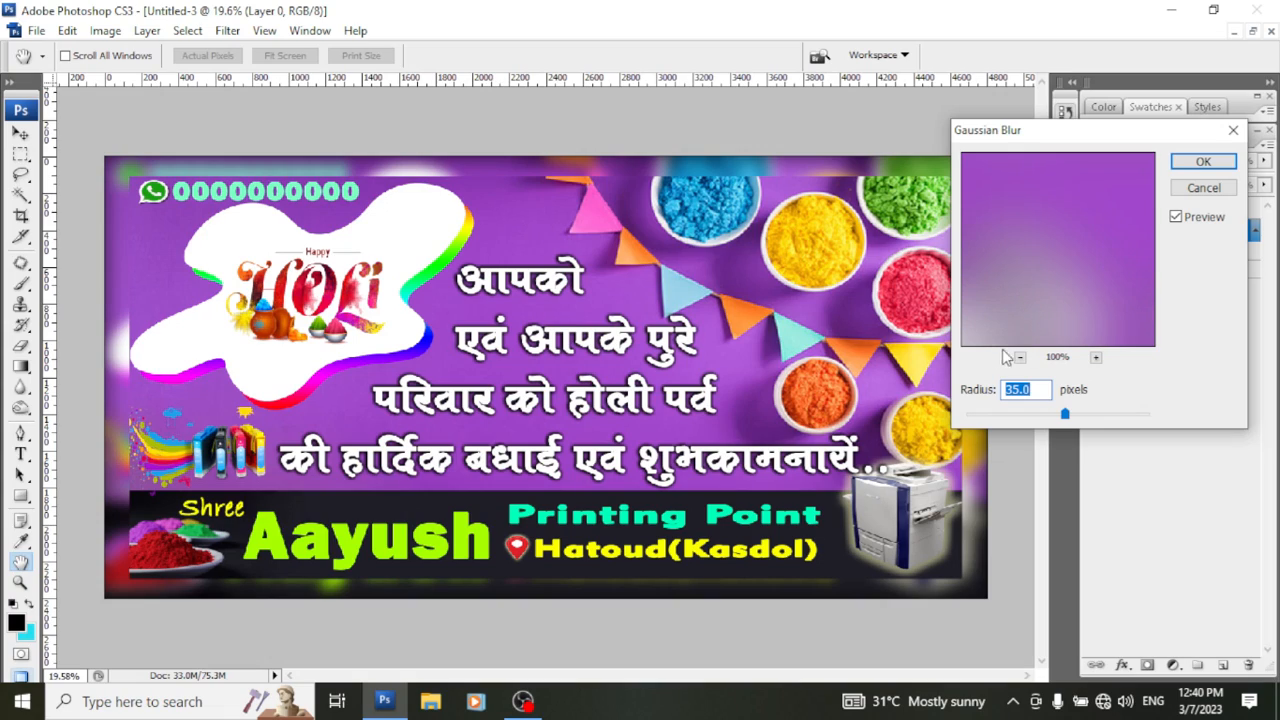
{"action": "left_click_drag", "start_coordinate": [1064, 420], "coordinate": [1062, 413]}
{"action": "type", "text": "45"}
{"action": "key", "text": "Return"}
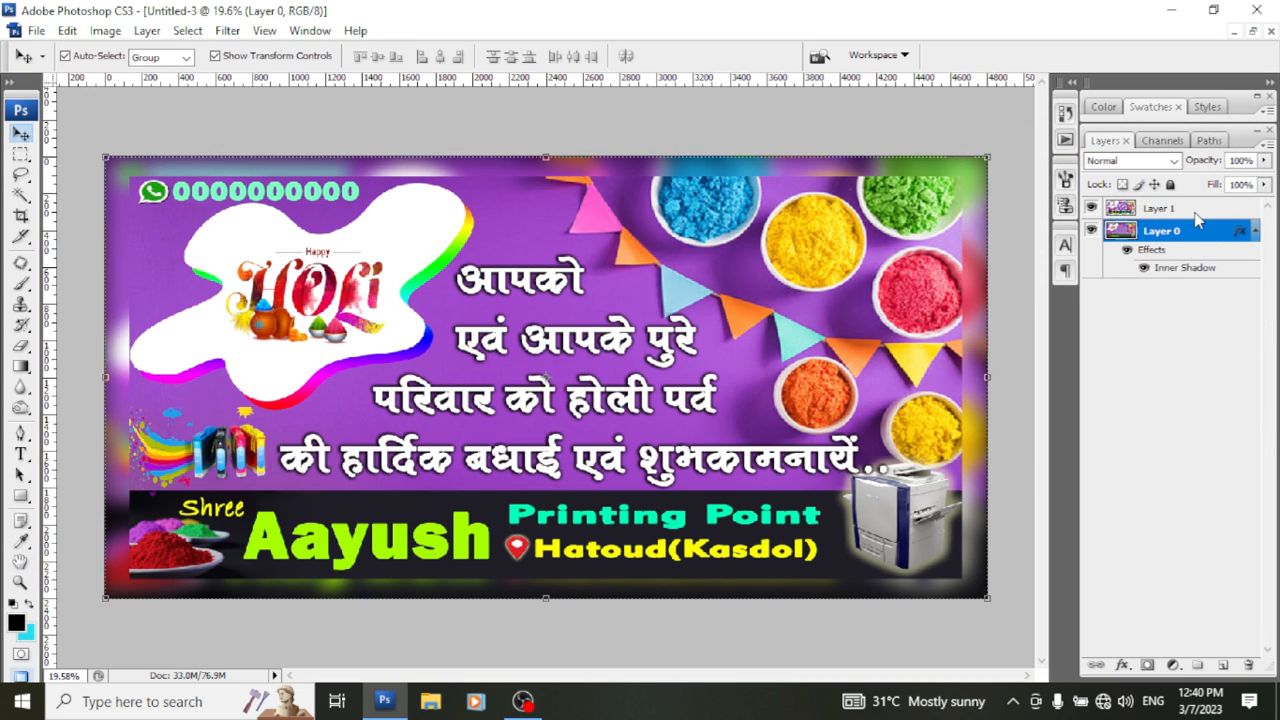
Step: Add an outside Stroke to Layer 1 in white (ffffff) with a size of 8 px
{"action": "left_click", "coordinate": [1230, 212]}
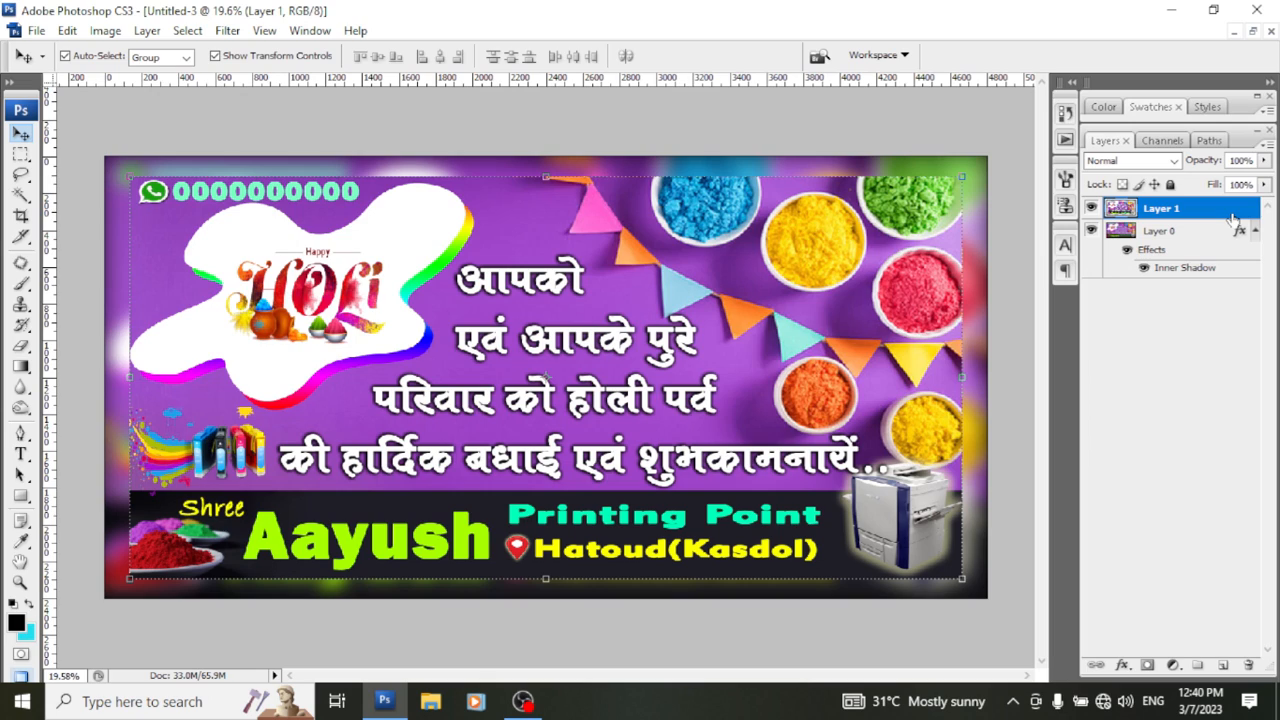
{"action": "double_click", "coordinate": [1212, 218]}
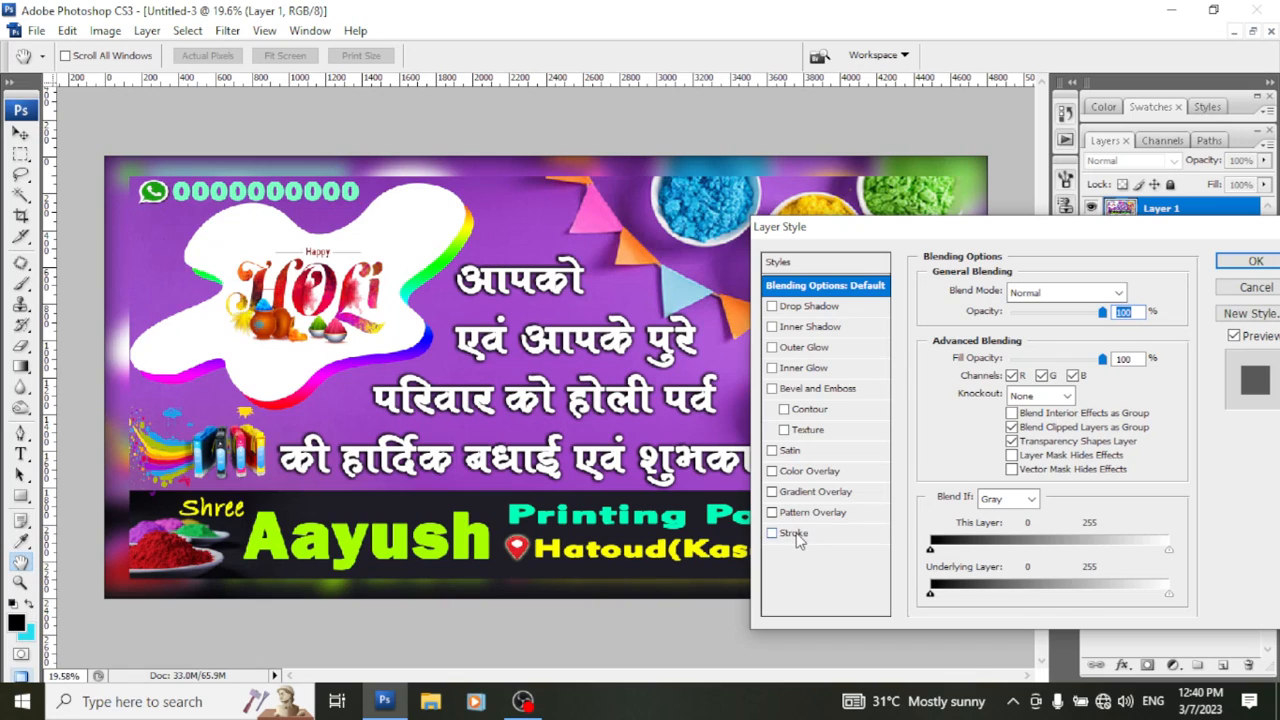
{"action": "left_click", "coordinate": [772, 533]}
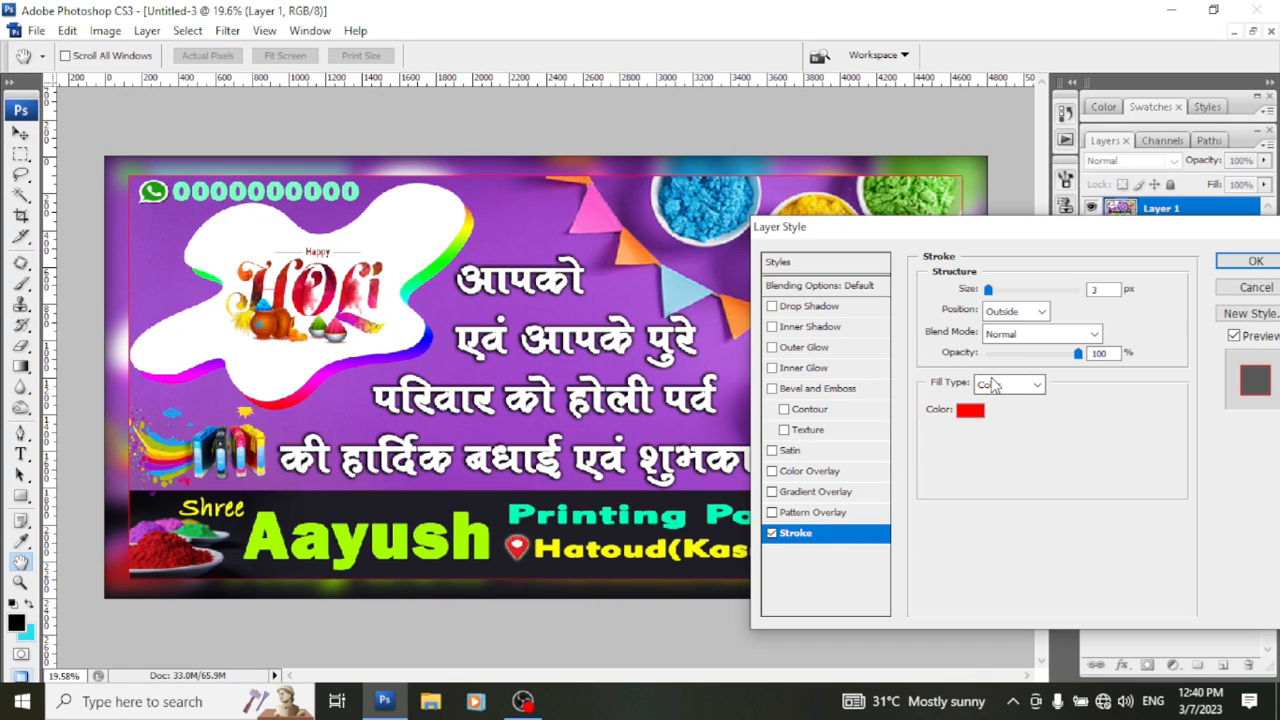
{"action": "left_click", "coordinate": [966, 413]}
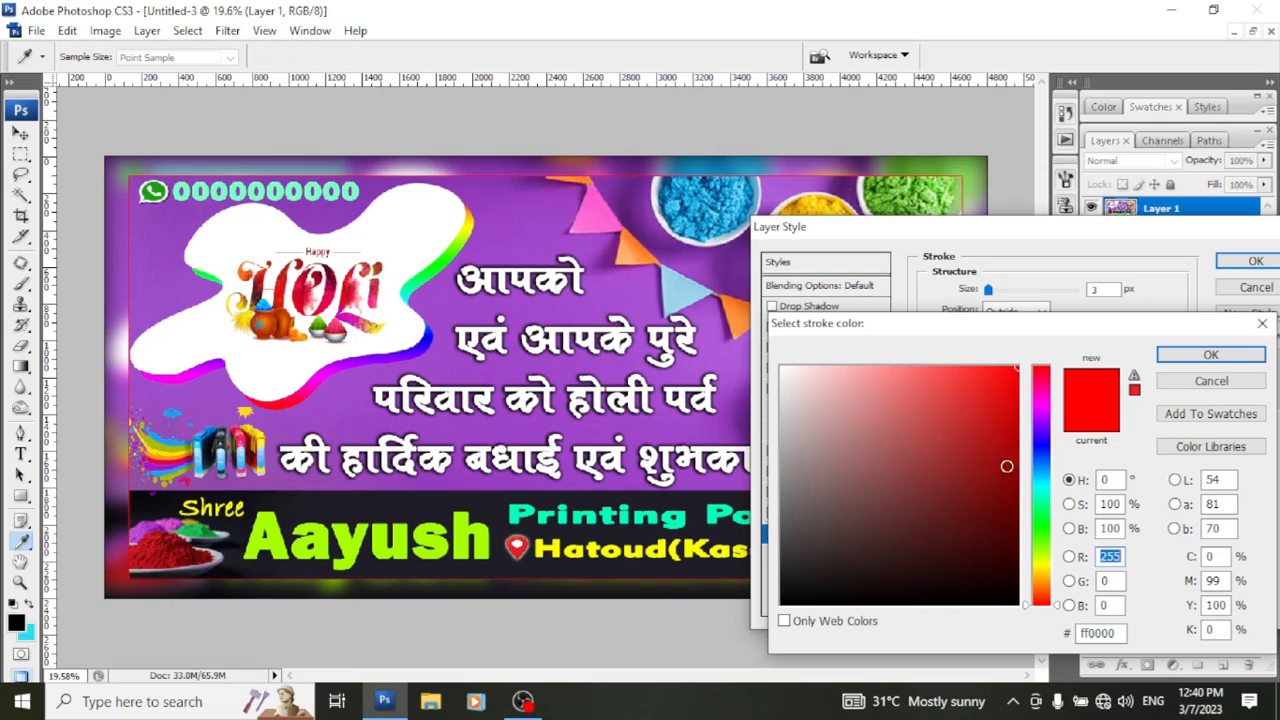
{"action": "left_click", "coordinate": [1042, 531]}
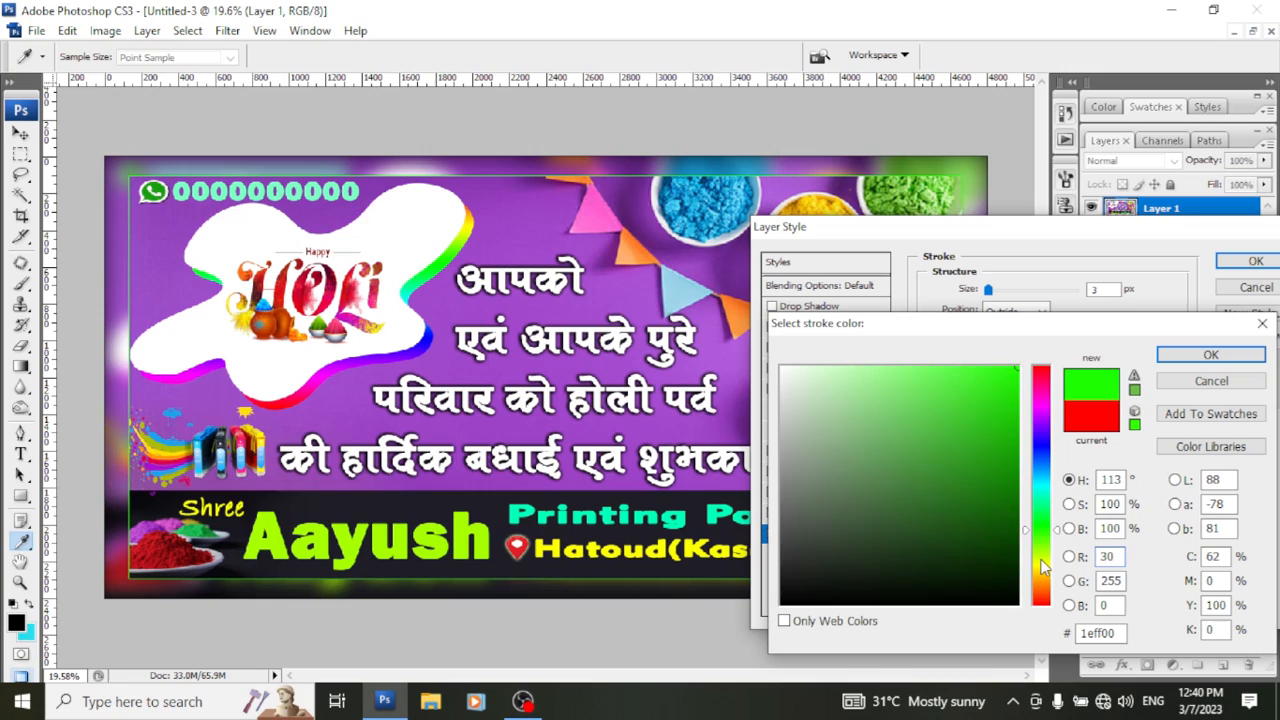
{"action": "left_click", "coordinate": [1041, 560]}
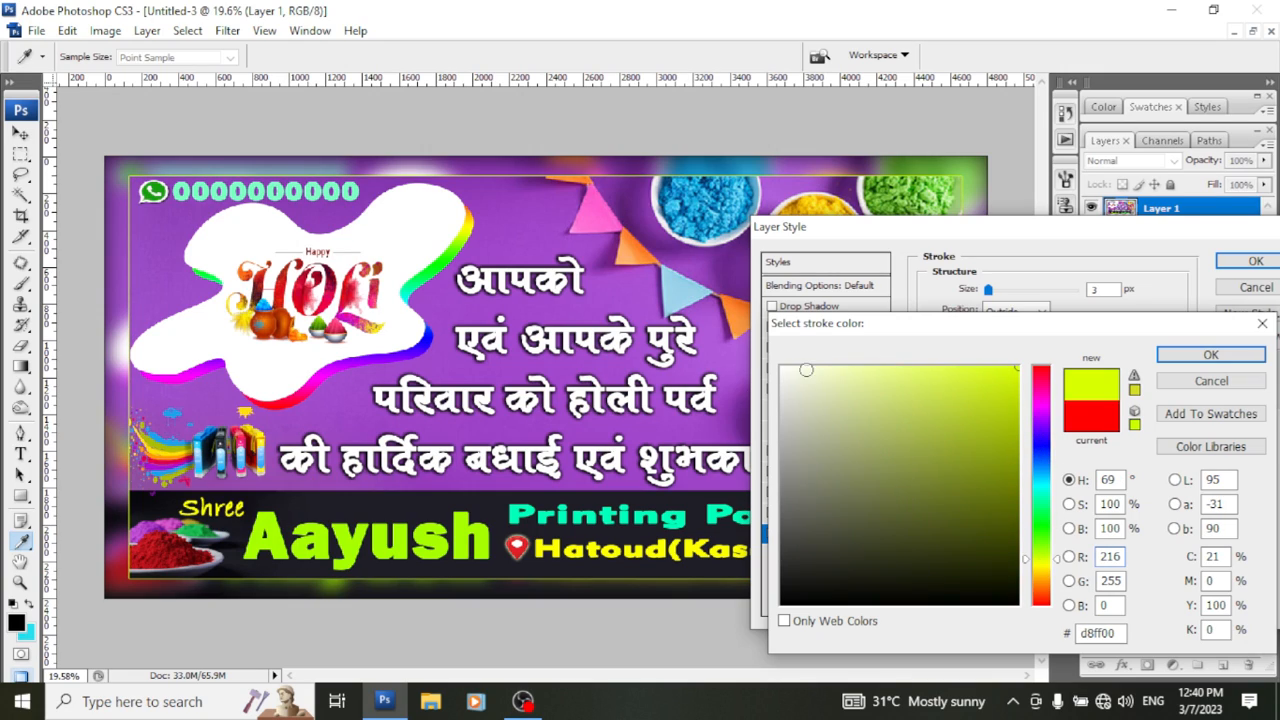
{"action": "left_click", "coordinate": [782, 368]}
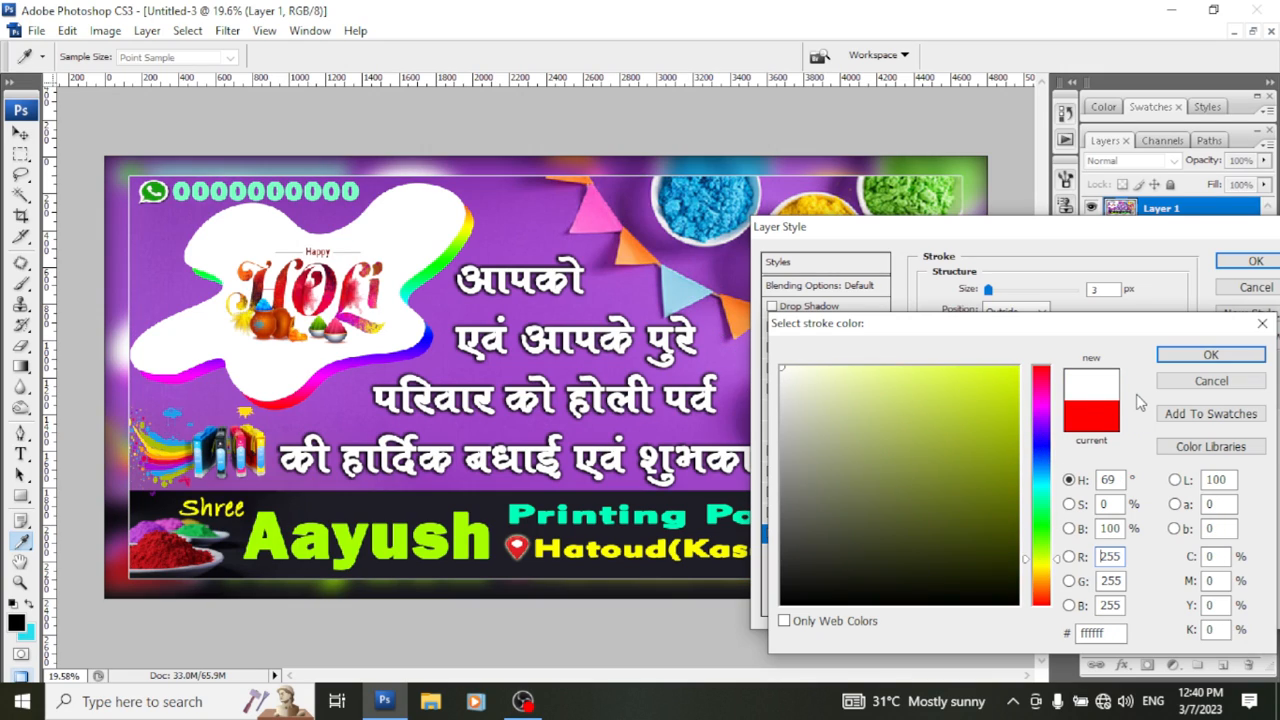
{"action": "left_click", "coordinate": [1210, 355]}
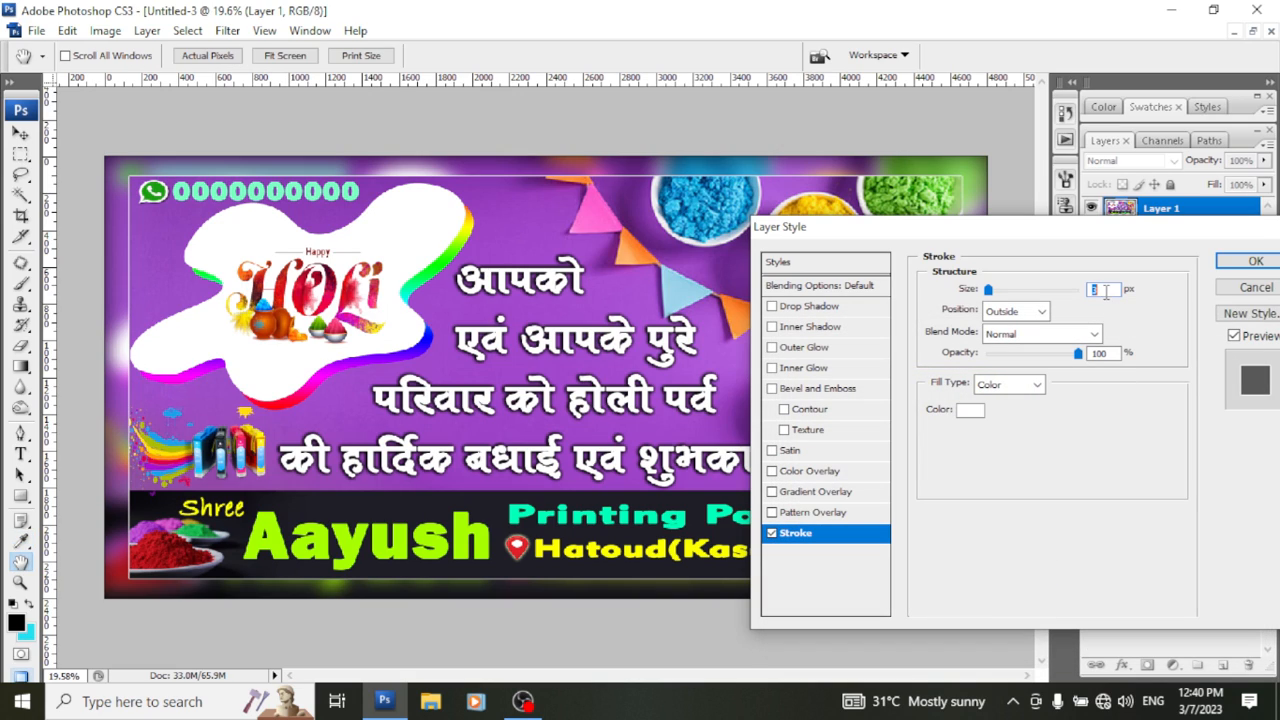
{"action": "type", "text": "8"}
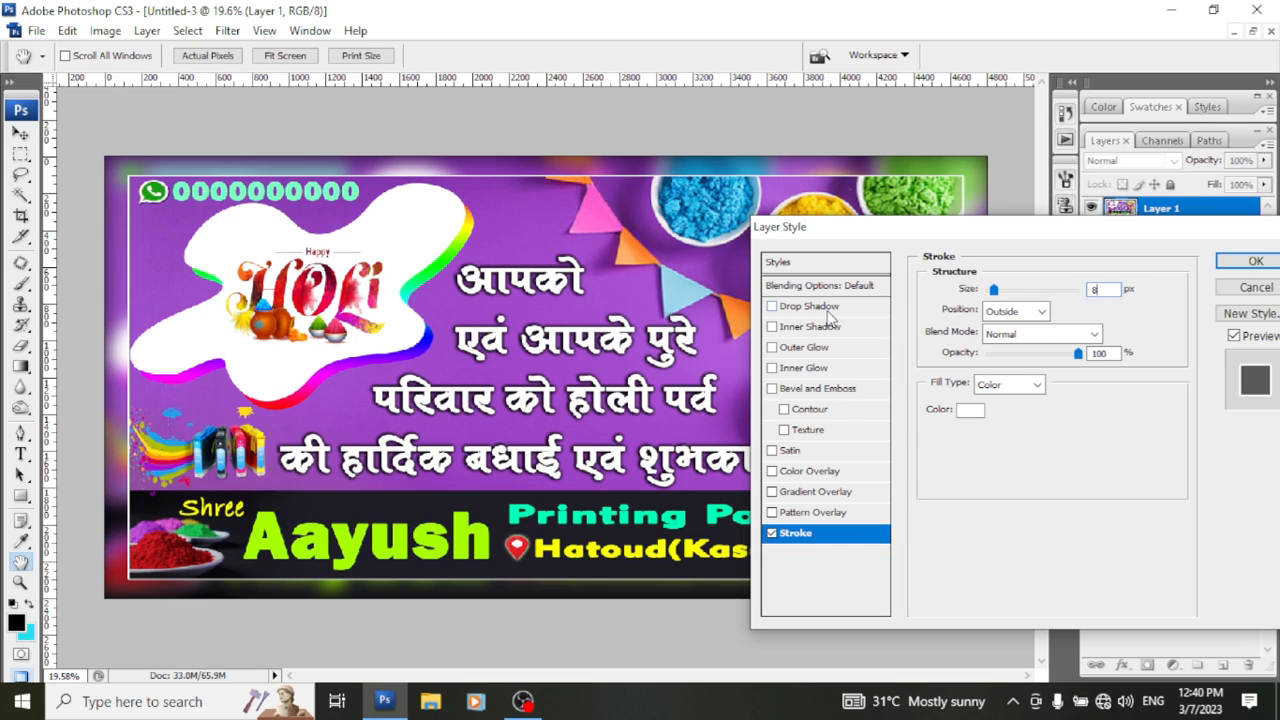
Step: Add a Drop Shadow to Layer 1 with 100% opacity, 0 px distance, 174 px size and a half-round contour, and apply the style
{"action": "left_click", "coordinate": [818, 307]}
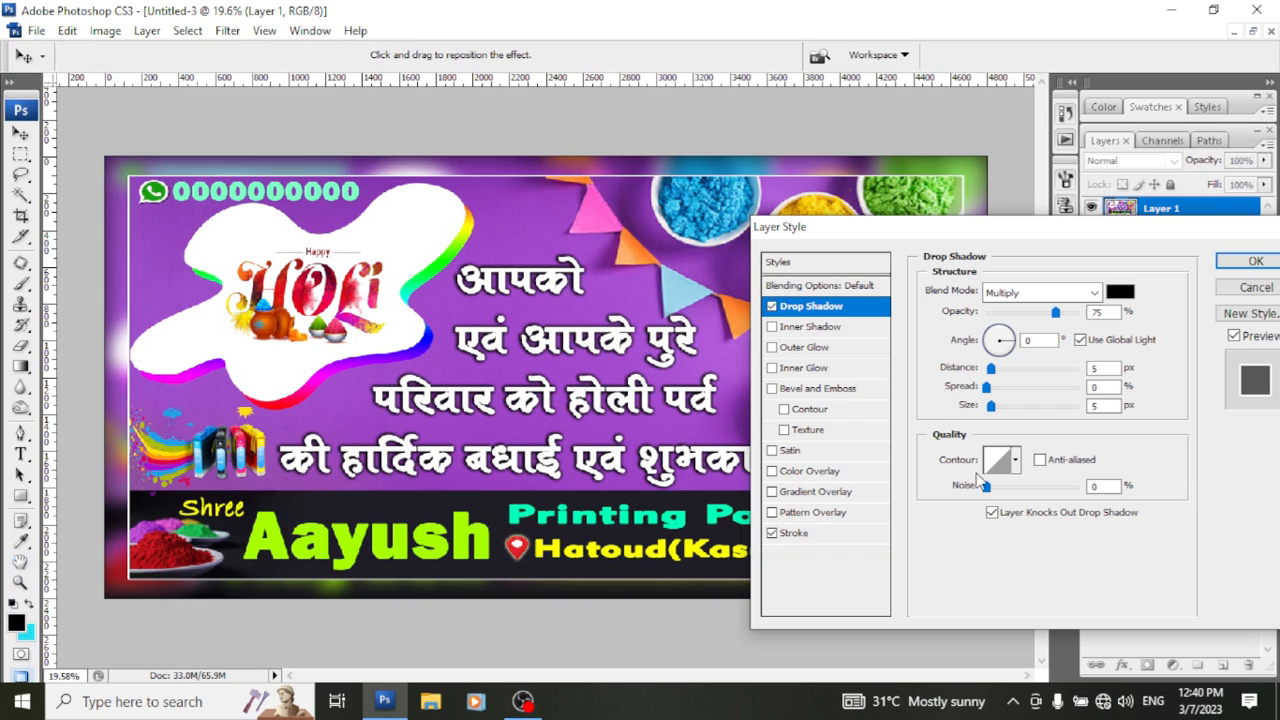
{"action": "left_click_drag", "start_coordinate": [991, 405], "coordinate": [1021, 407]}
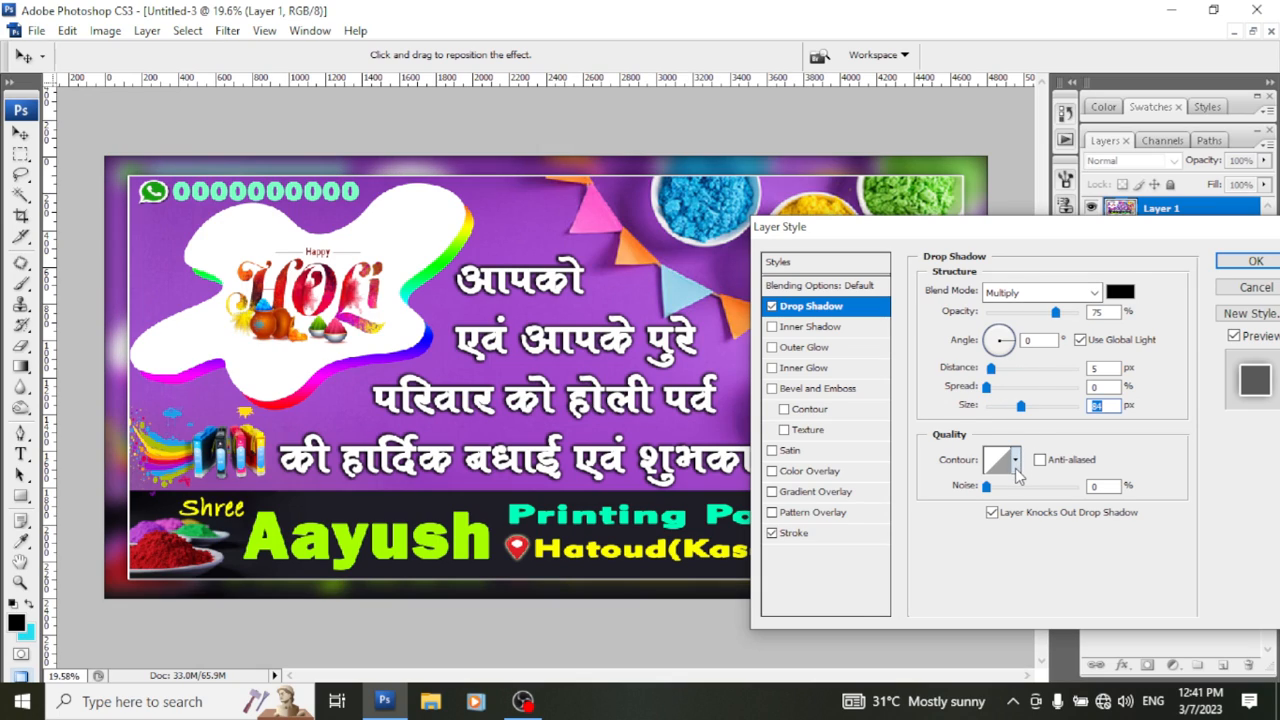
{"action": "left_click", "coordinate": [1015, 460]}
{"action": "left_click", "coordinate": [911, 537]}
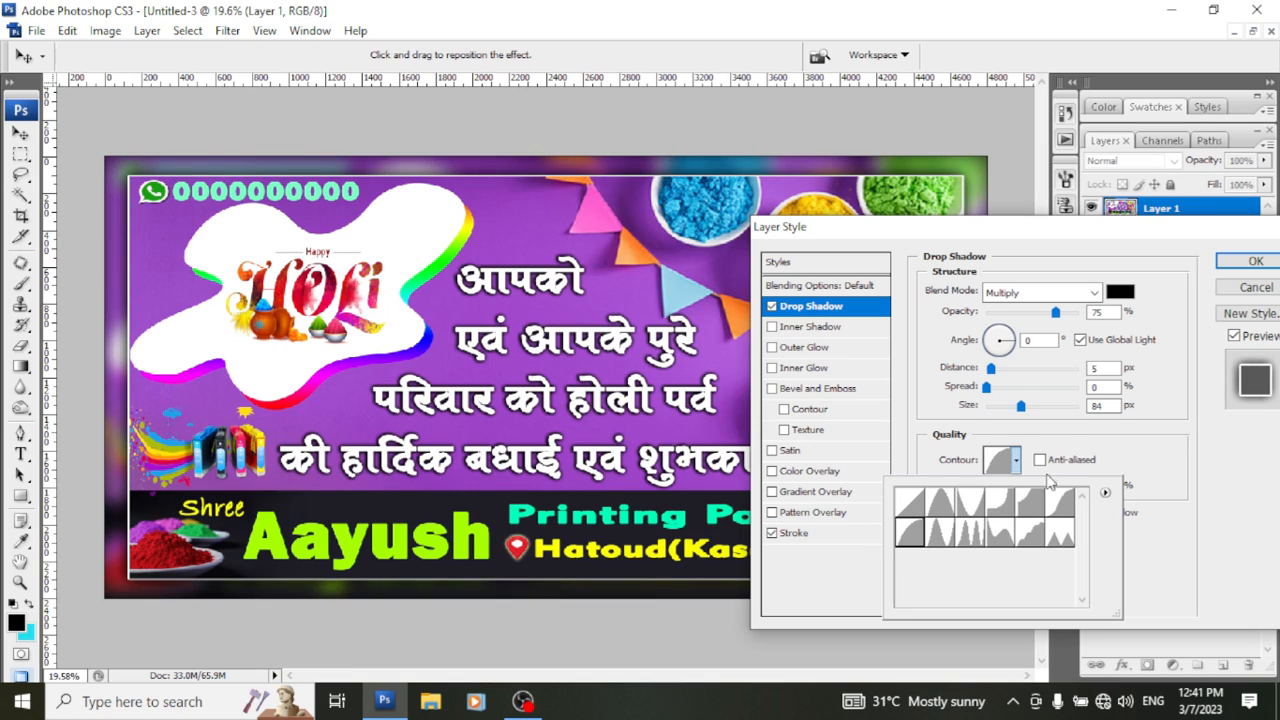
{"action": "left_click_drag", "start_coordinate": [1055, 312], "coordinate": [1078, 312]}
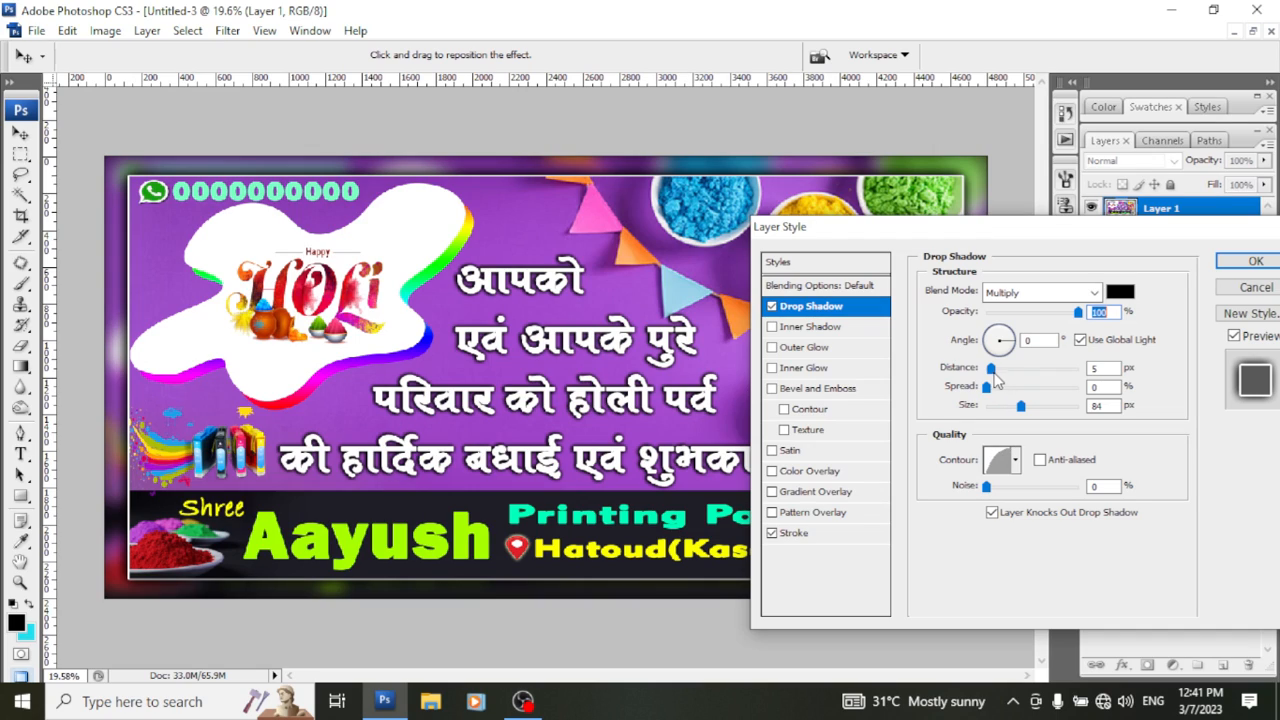
{"action": "left_click_drag", "start_coordinate": [991, 369], "coordinate": [944, 403]}
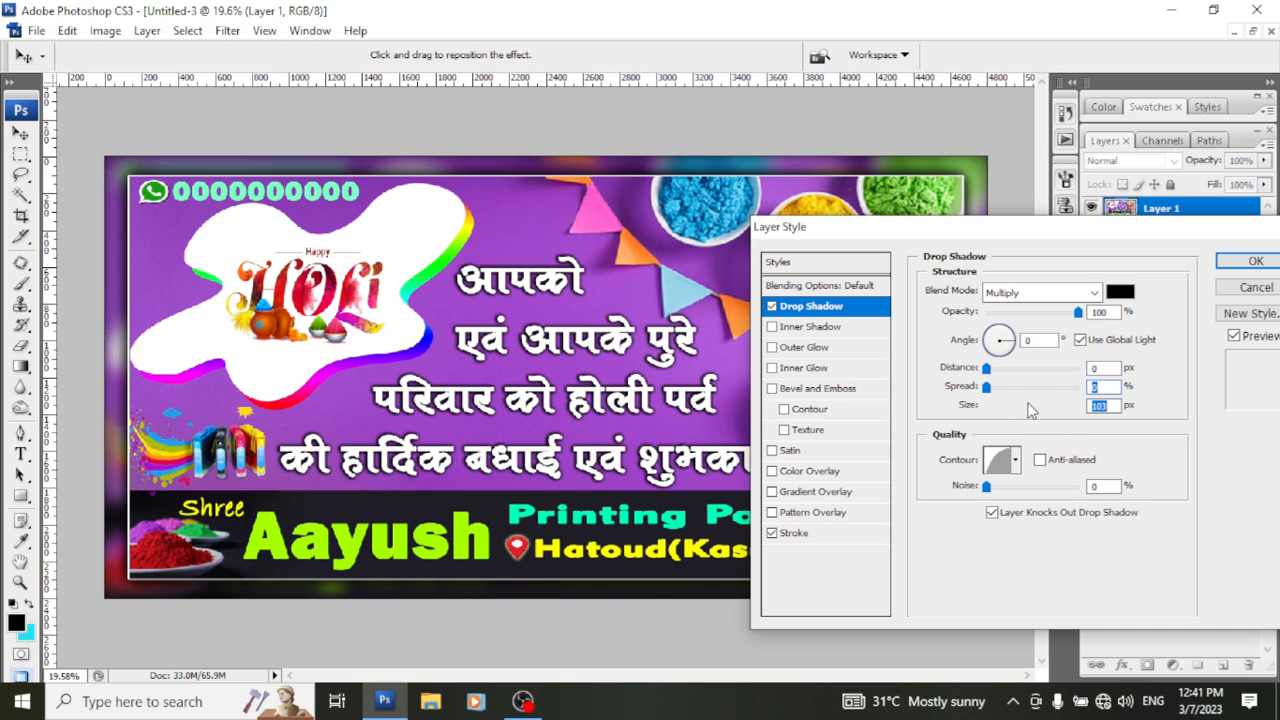
{"action": "left_click_drag", "start_coordinate": [1030, 410], "coordinate": [1054, 425]}
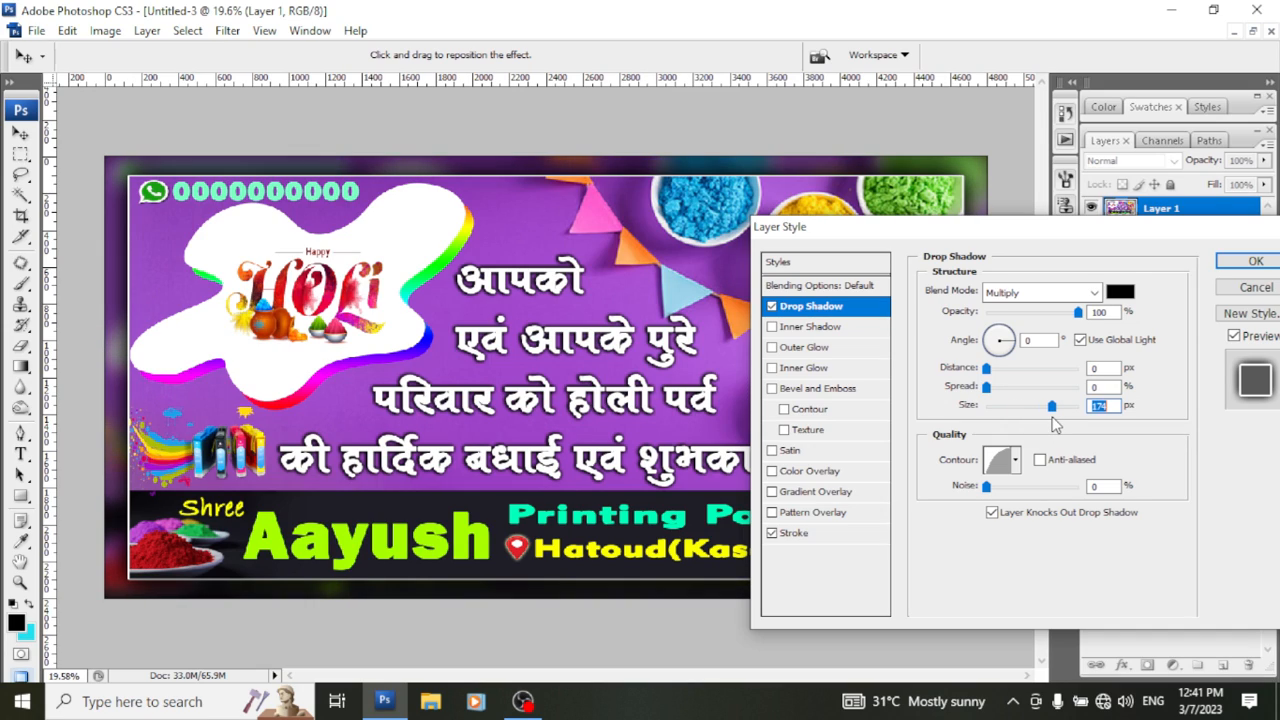
{"action": "left_click", "coordinate": [1237, 264]}
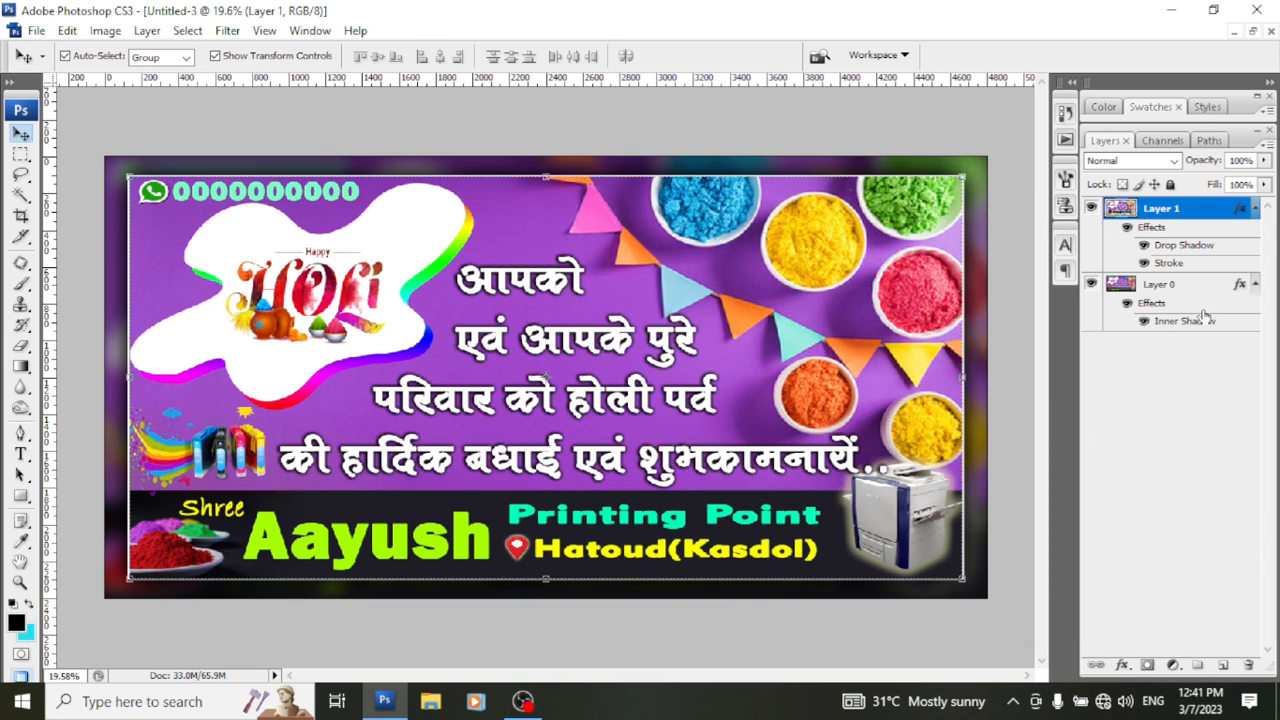
Step: Flatten the bordered banner, merging Layer 0 and Layer 1 with their effects
{"action": "left_click", "coordinate": [1205, 290]}
{"action": "right_click", "coordinate": [1205, 290]}
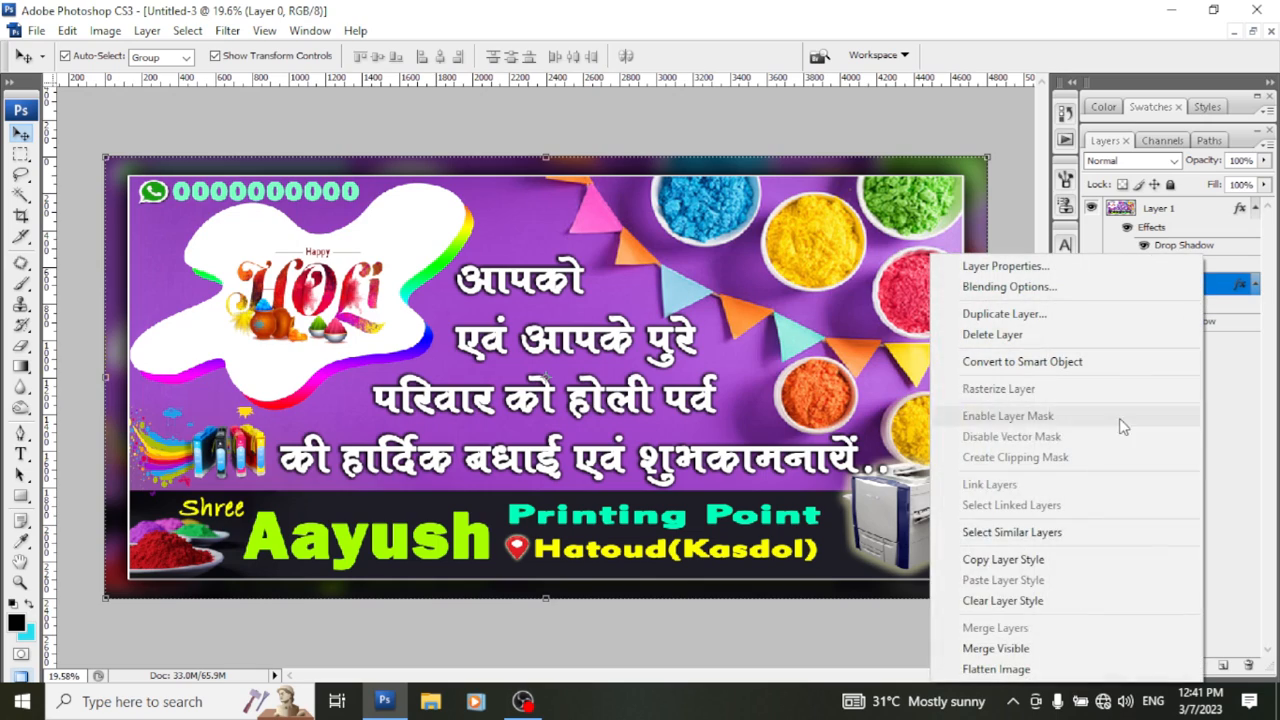
{"action": "left_click", "coordinate": [1100, 673]}
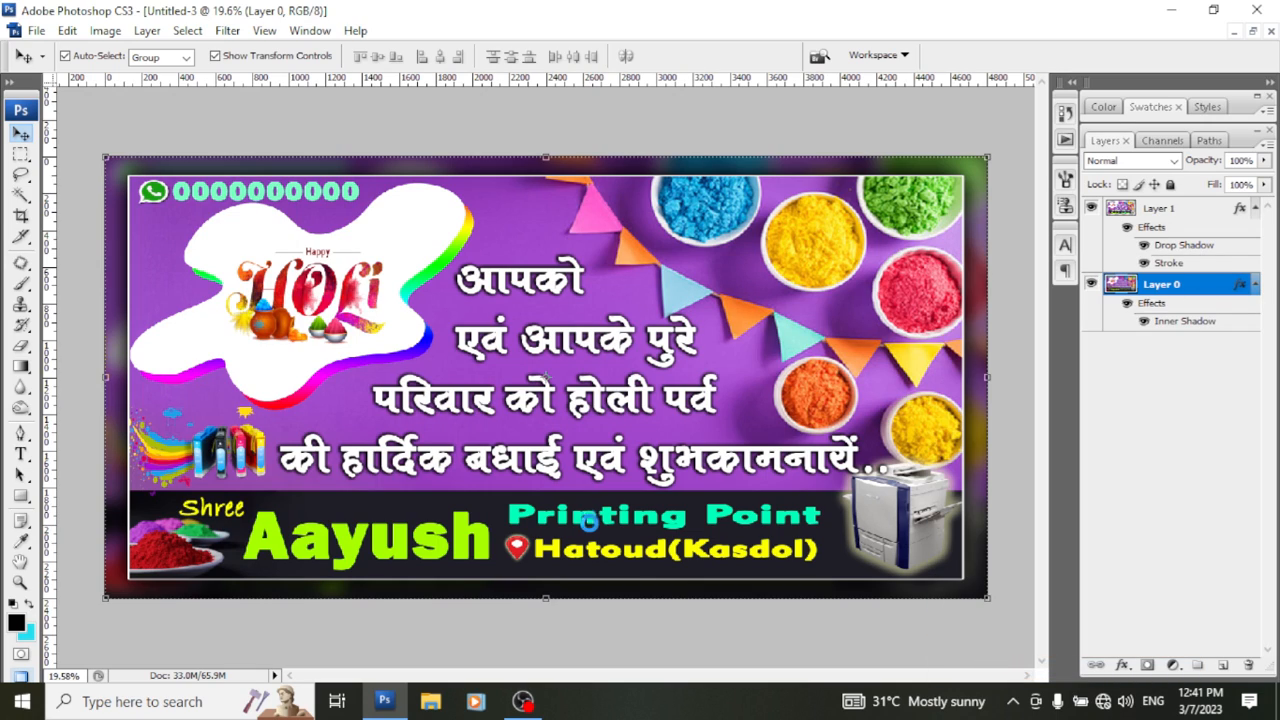